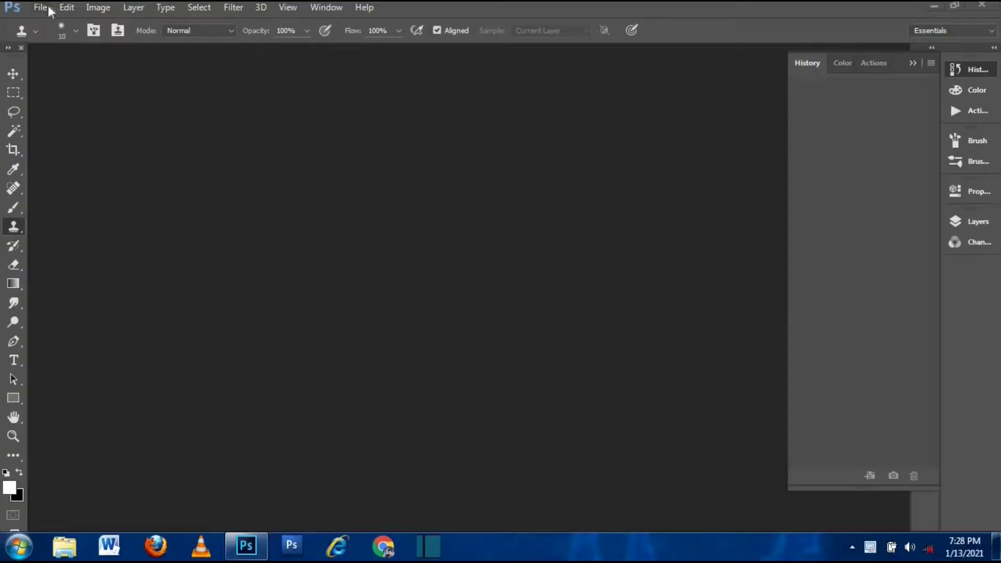
# Step: Open the forest photo 10847019.jpg and the deer cut-out 1642398_18cd2 together
pyautogui.click(46, 6)
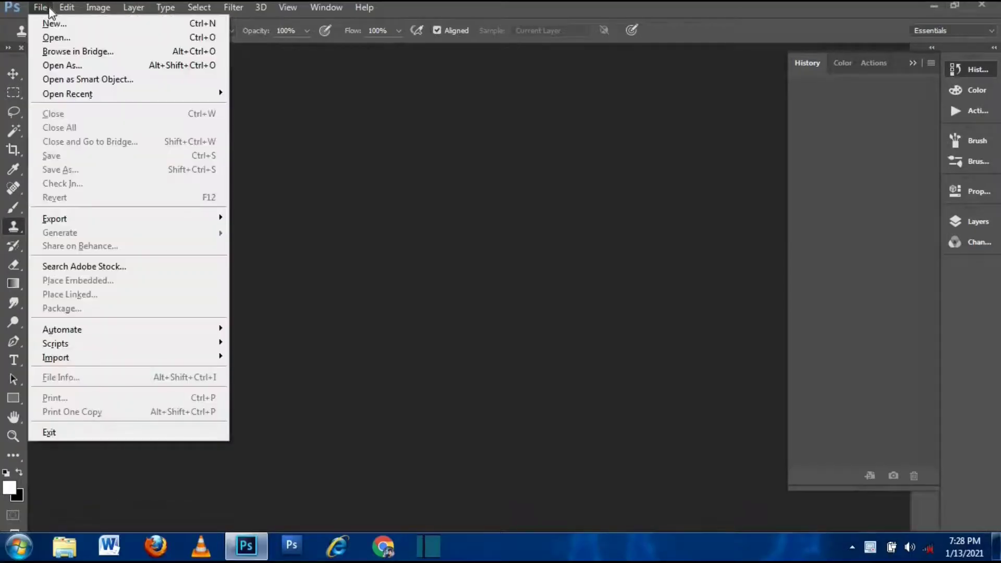
pyautogui.click(105, 39)
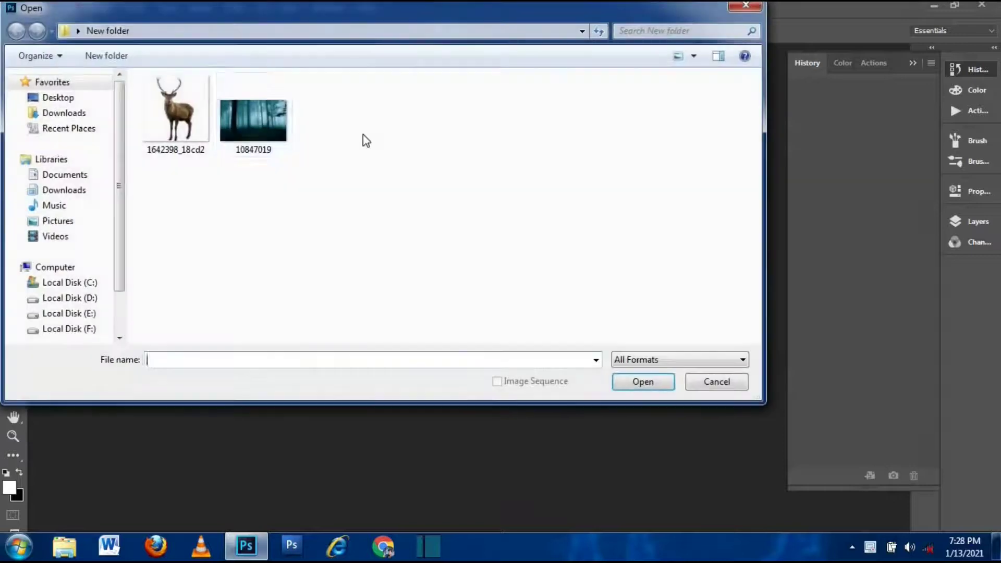
pyautogui.click(228, 140)
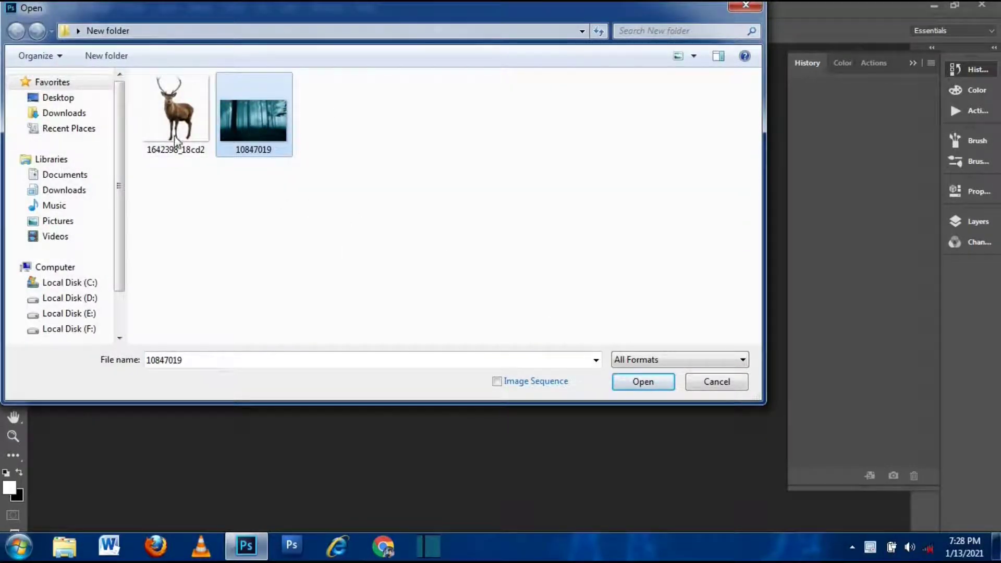
pyautogui.keyDown('ctrl'); pyautogui.click(159, 118); pyautogui.keyUp('ctrl')
pyautogui.click(643, 381)
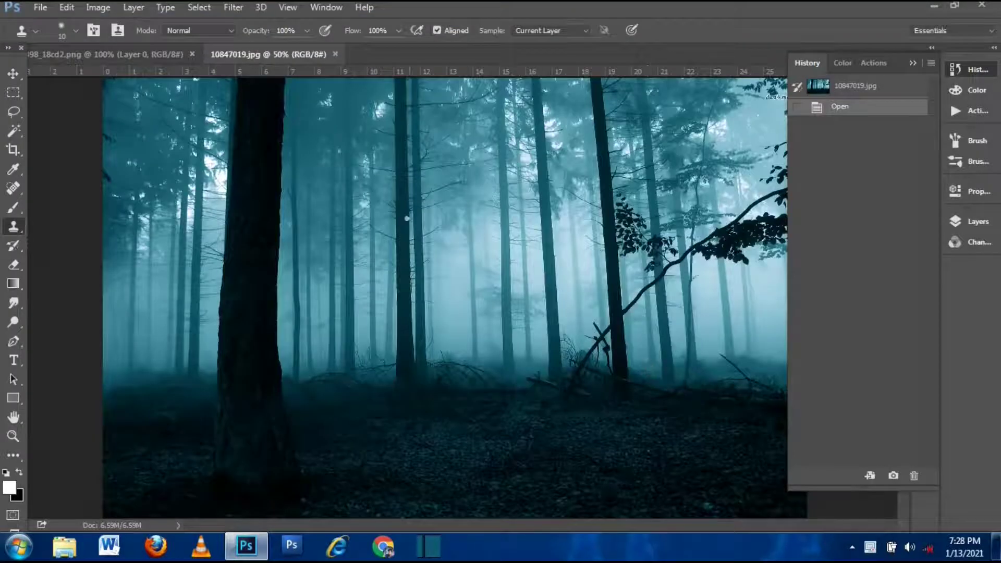
# Step: Drag the deer cut-out into the forest as Layer 1 and centre it on the ground
pyautogui.click(913, 63)
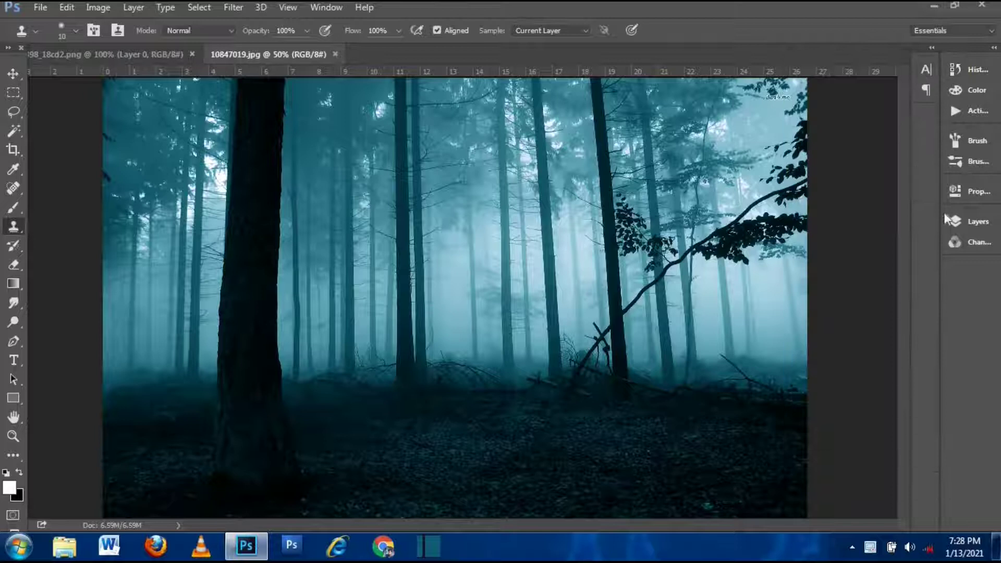
pyautogui.click(961, 221)
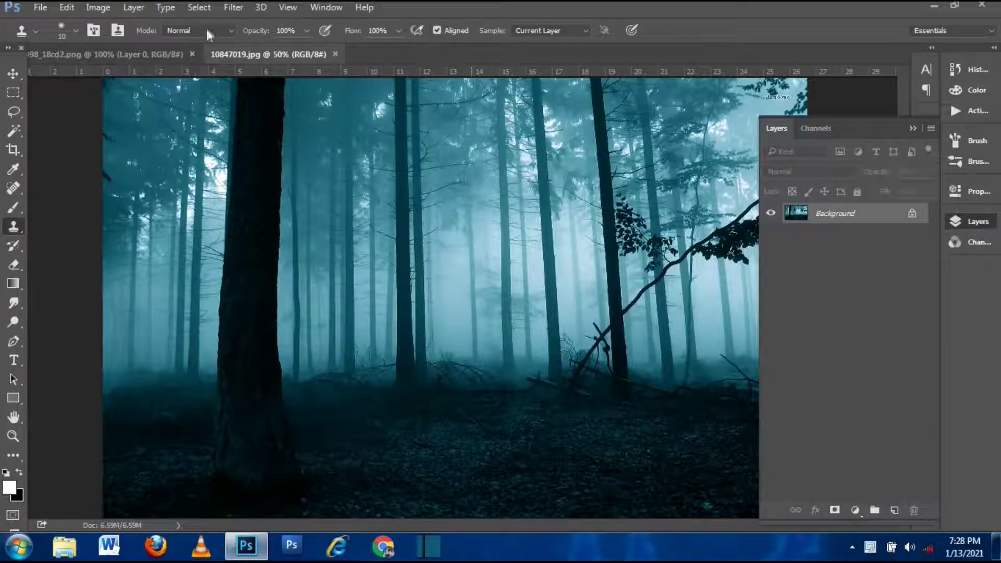
pyautogui.moveTo(142, 54); pyautogui.dragTo(124, 111)
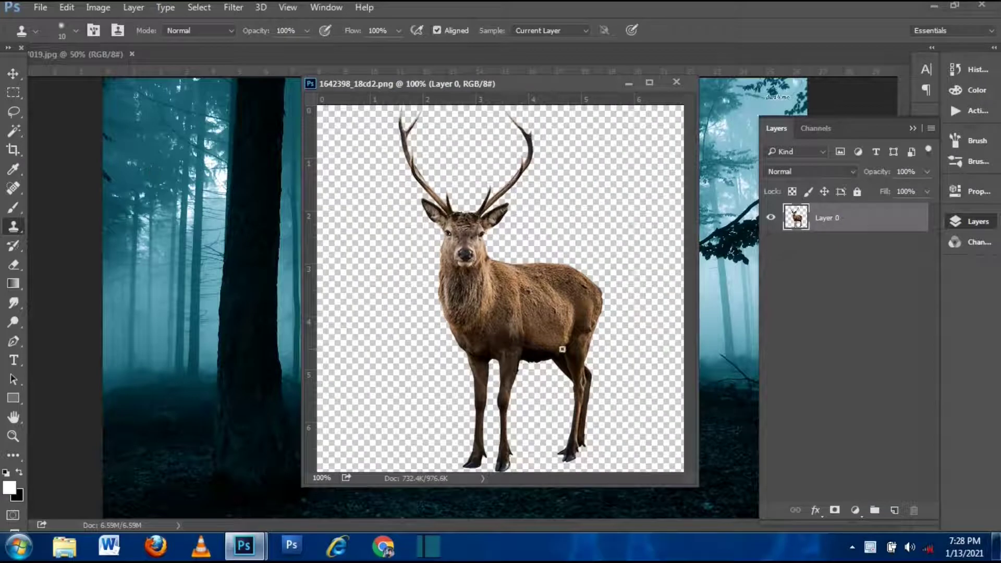
pyautogui.click(13, 73)
pyautogui.moveTo(609, 320); pyautogui.dragTo(711, 385)
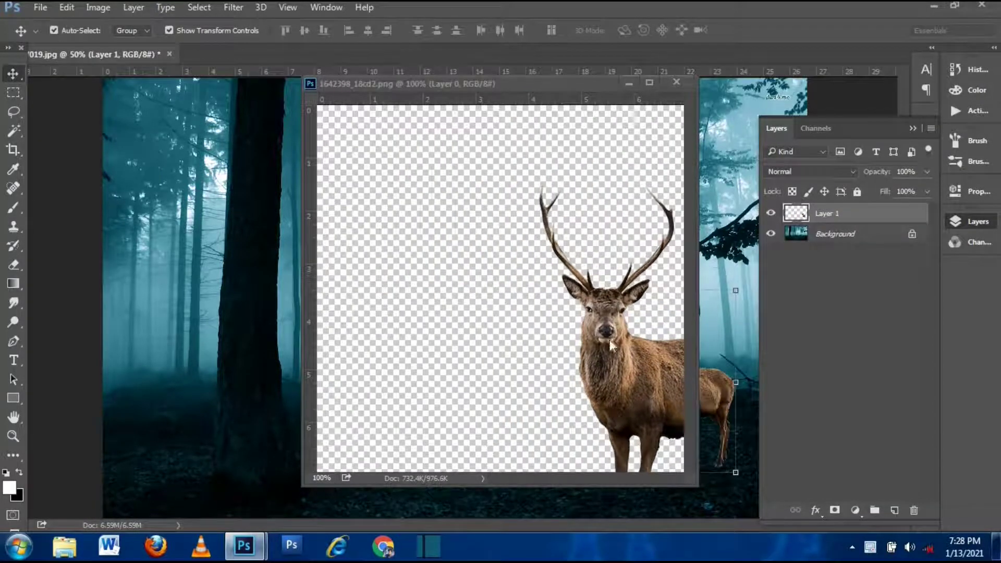
pyautogui.click(631, 82)
pyautogui.moveTo(677, 383); pyautogui.dragTo(521, 416)
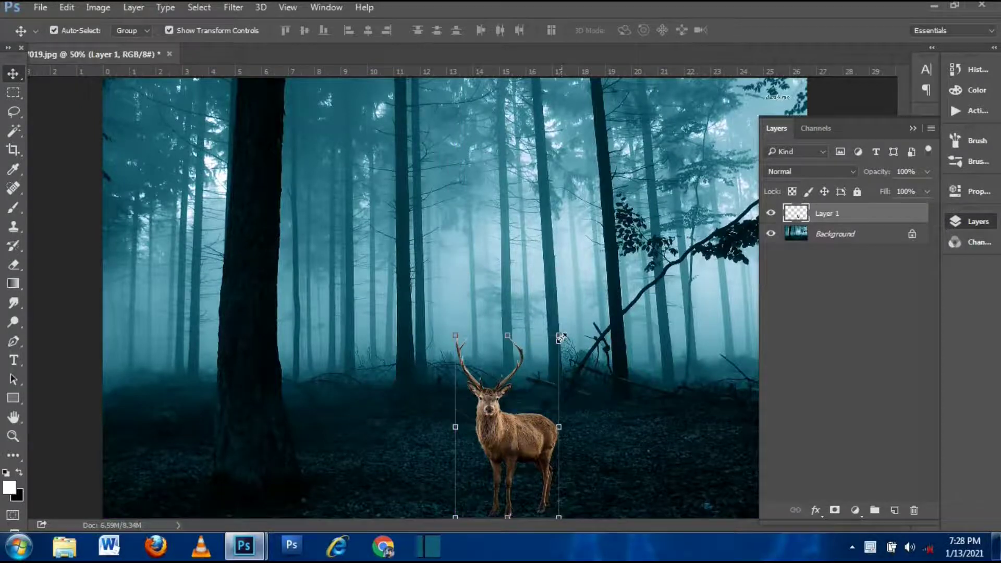
# Step: Scale the deer up, shift it toward the middle, and stretch it toward the top edge
pyautogui.moveTo(558, 335); pyautogui.dragTo(796, 208)
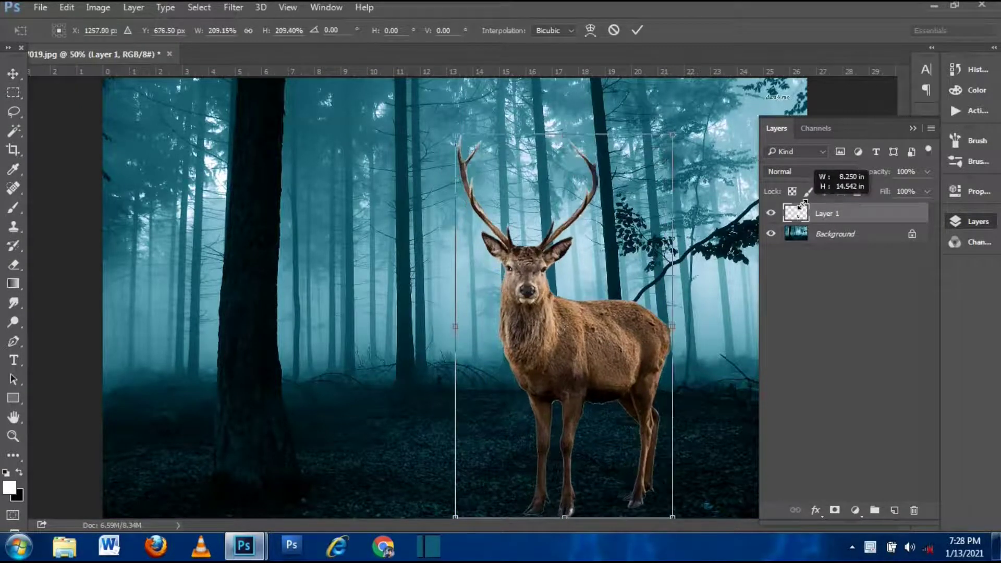
pyautogui.moveTo(799, 204); pyautogui.dragTo(813, 198)
pyautogui.press('Return')
pyautogui.moveTo(580, 322)
pyautogui.mouseDown()
pyautogui.moveTo(512, 327)
pyautogui.moveTo(508, 338)
pyautogui.mouseUp()
pyautogui.moveTo(544, 198); pyautogui.dragTo(564, 72)
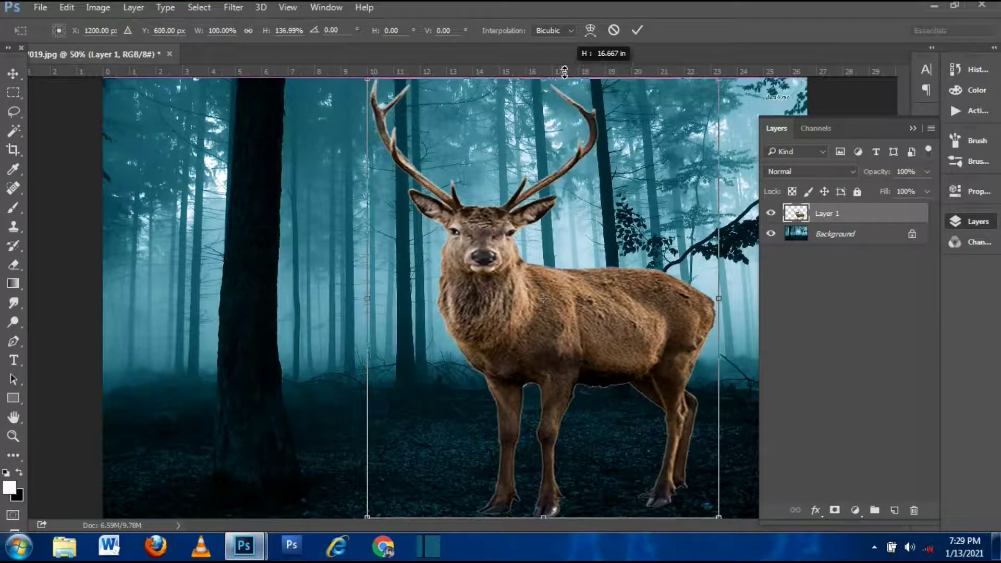
pyautogui.press('Return')
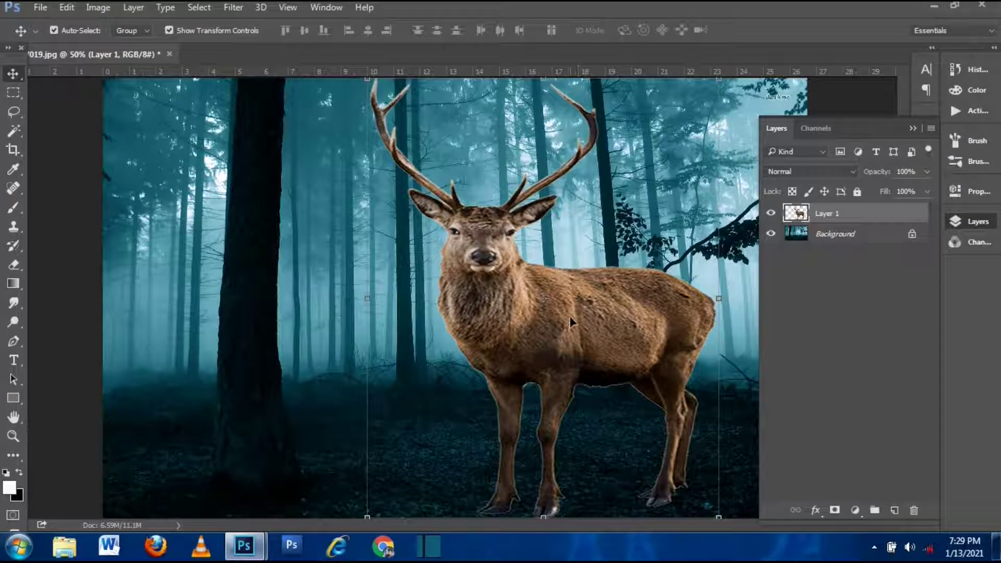
# Step: Fine-tune the deer's position and size to about 102% width and 97% height
pyautogui.moveTo(570, 321); pyautogui.dragTo(571, 315)
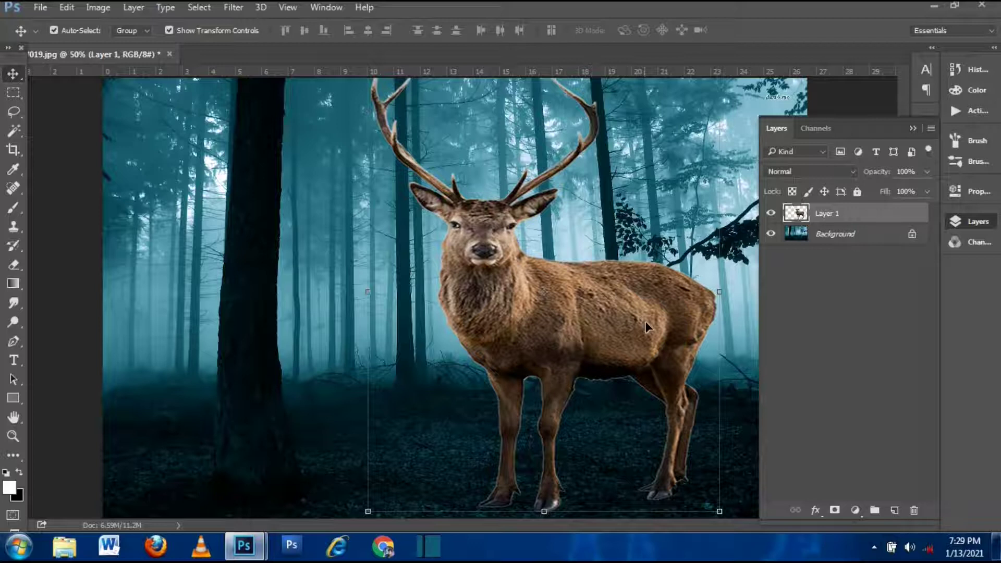
pyautogui.scroll(-1, 639, 299)
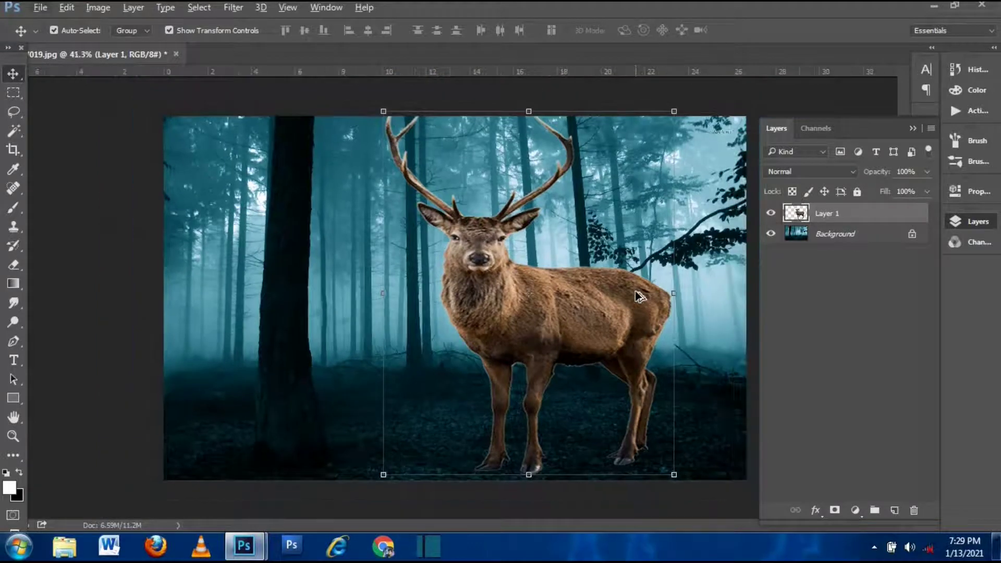
pyautogui.hotkey('alt', 'f')
pyautogui.press('Escape')
pyautogui.press('Down')
pyautogui.press('Down')
pyautogui.press('Down')
pyautogui.press('Down')
pyautogui.press('Down')
pyautogui.press('Down')
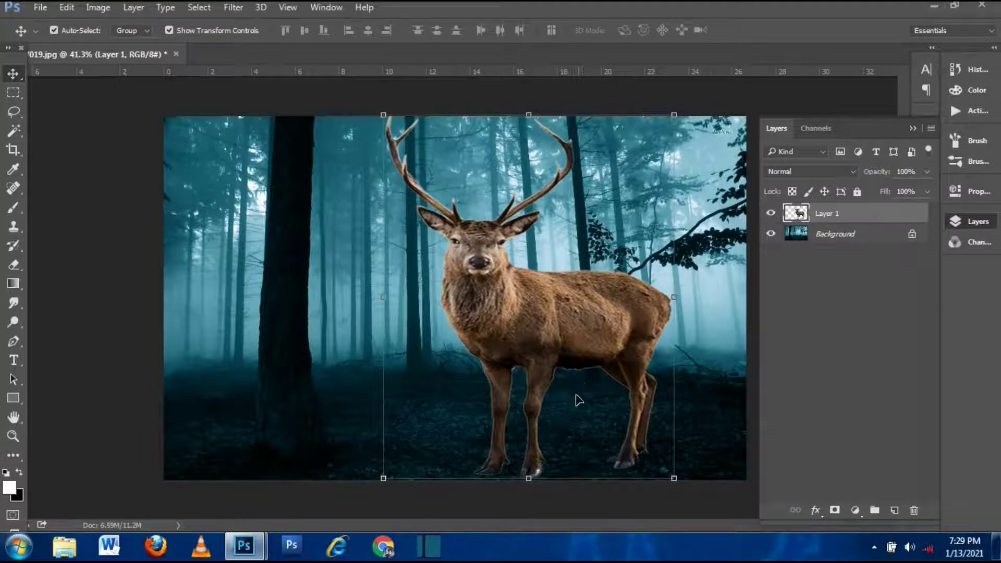
pyautogui.moveTo(530, 119); pyautogui.dragTo(530, 128)
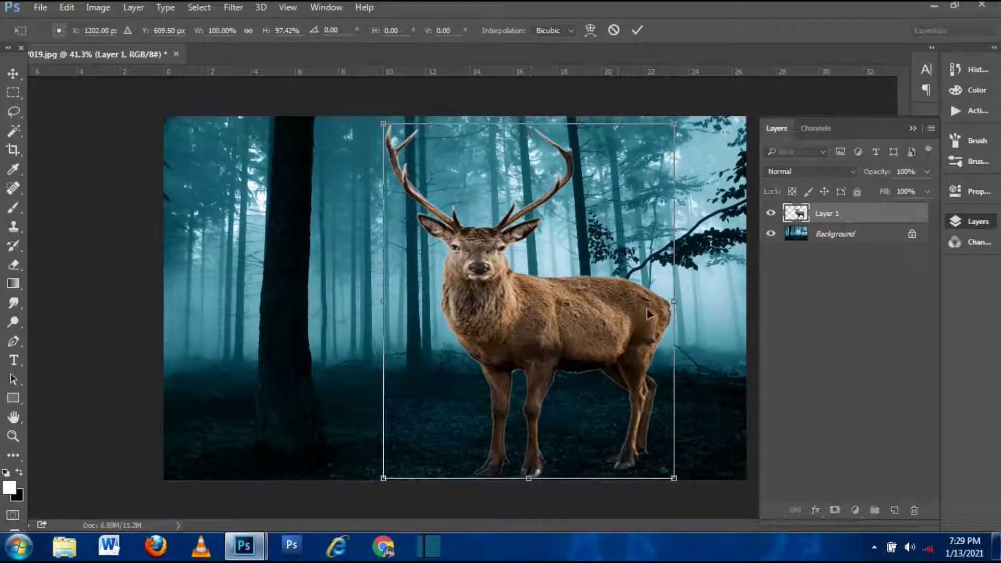
pyautogui.moveTo(673, 299); pyautogui.dragTo(678, 298)
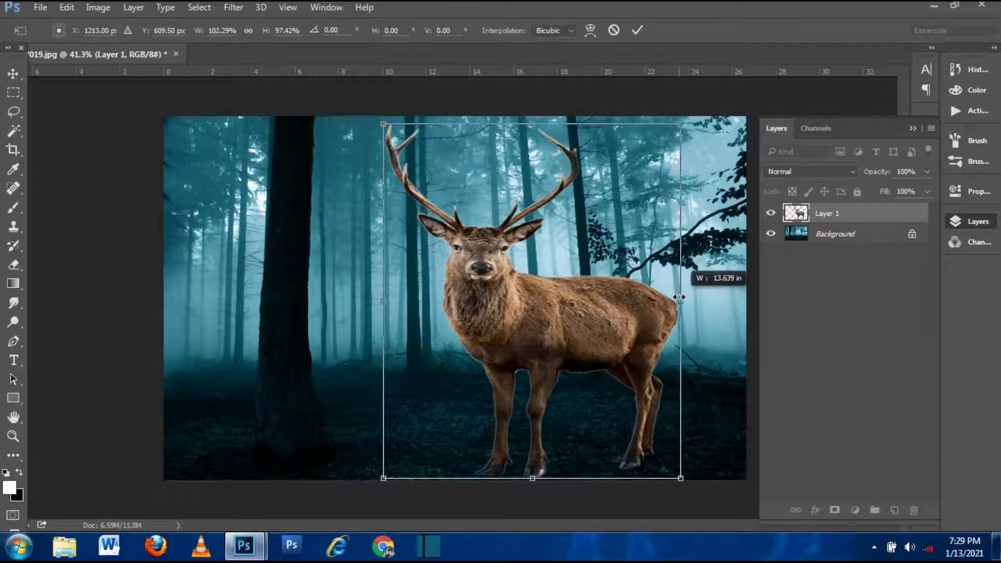
pyautogui.press('Return')
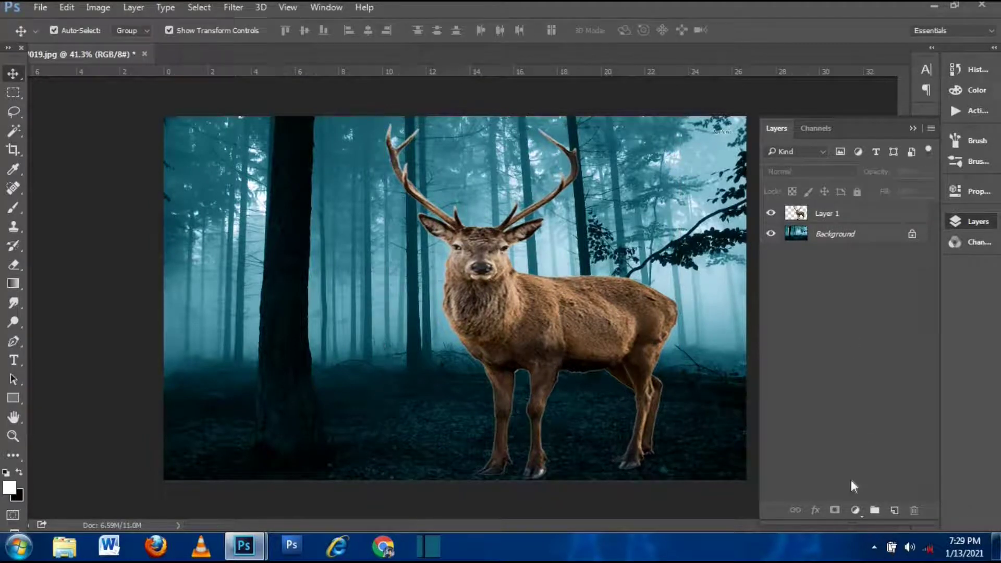
# Step: Add an Invert adjustment layer clipped to the deer layer
pyautogui.click(855, 511)
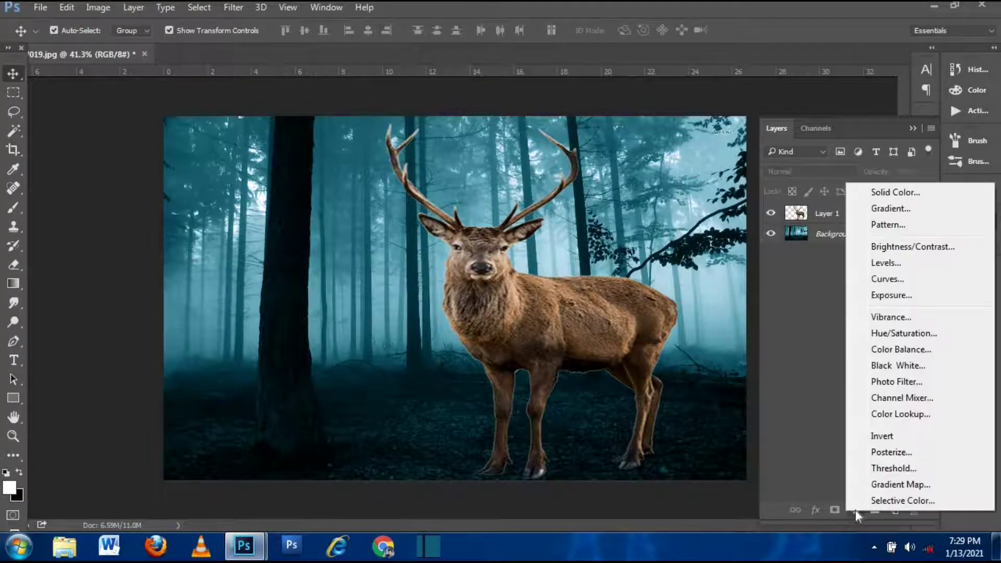
pyautogui.click(881, 437)
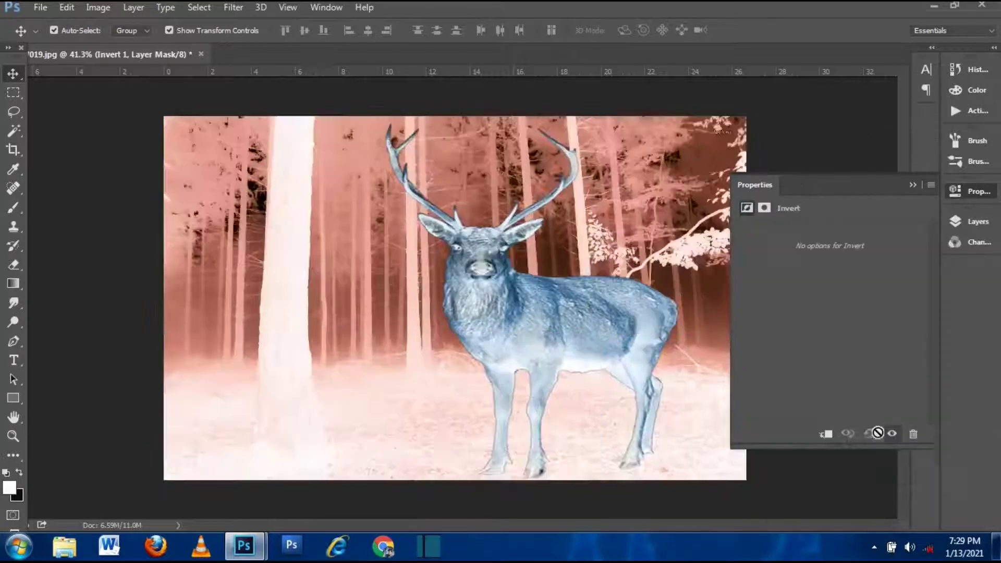
pyautogui.click(826, 435)
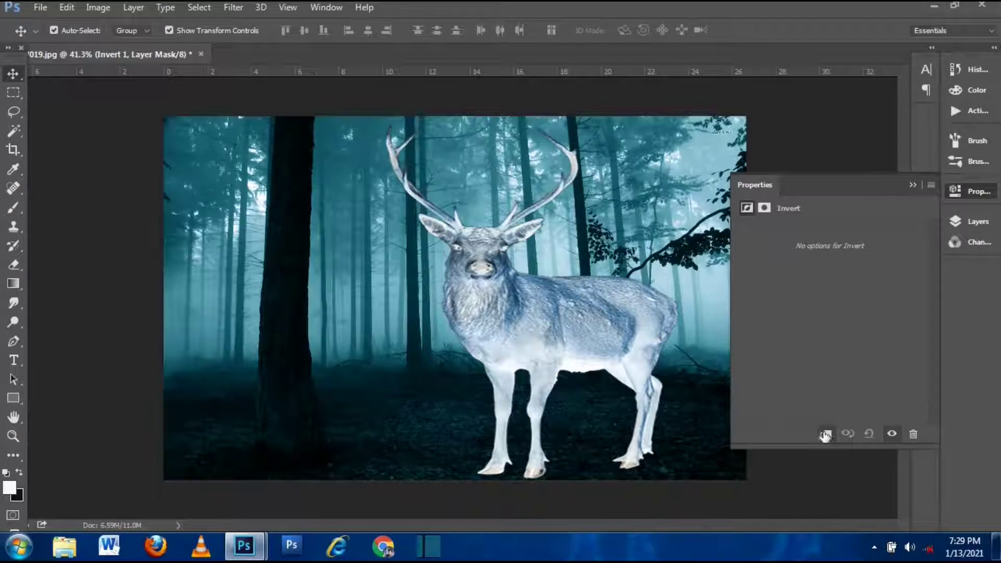
pyautogui.click(914, 185)
pyautogui.click(980, 223)
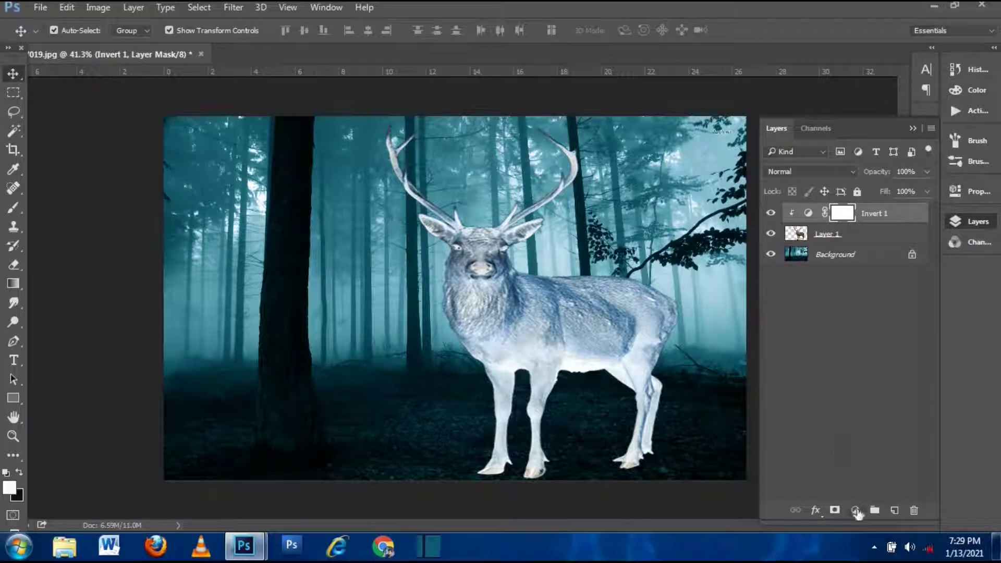
# Step: Add a Black & White adjustment layer to turn the deer pale grey
pyautogui.click(855, 510)
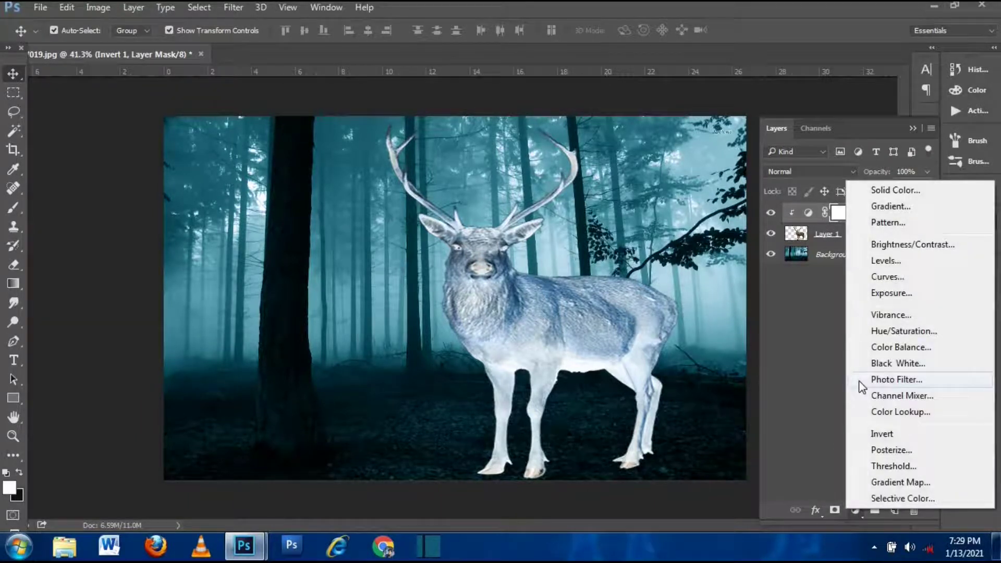
pyautogui.click(906, 363)
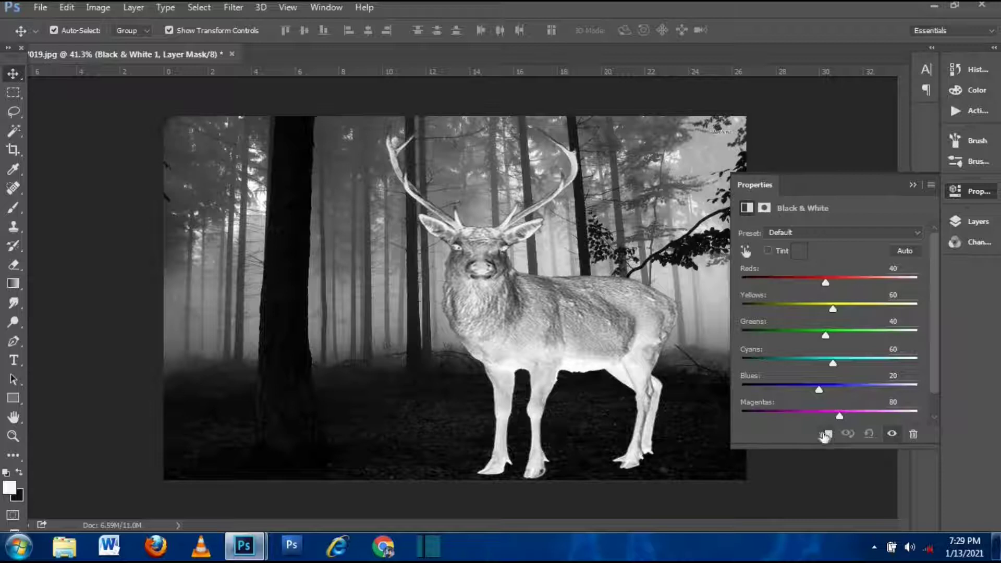
pyautogui.click(912, 185)
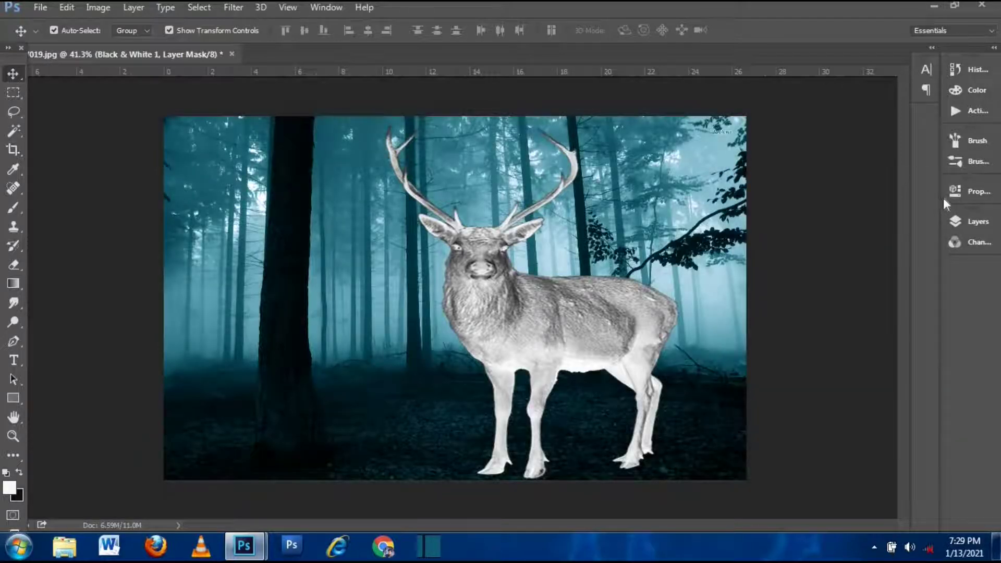
pyautogui.click(957, 221)
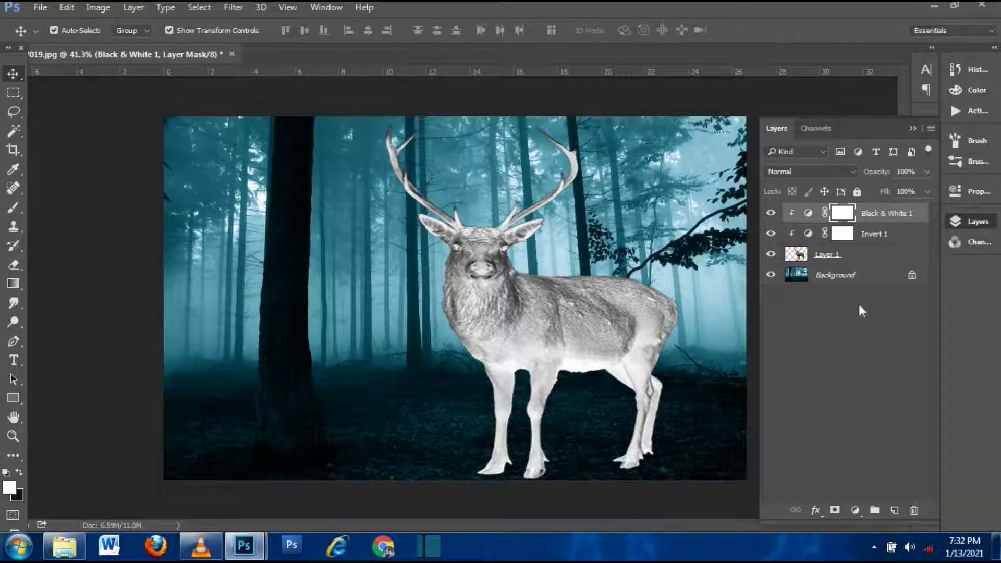
# Step: Convert the deer and its adjustment layers into a single smart object
pyautogui.press('ctrl')
pyautogui.moveTo(828, 259); pyautogui.dragTo(852, 237)
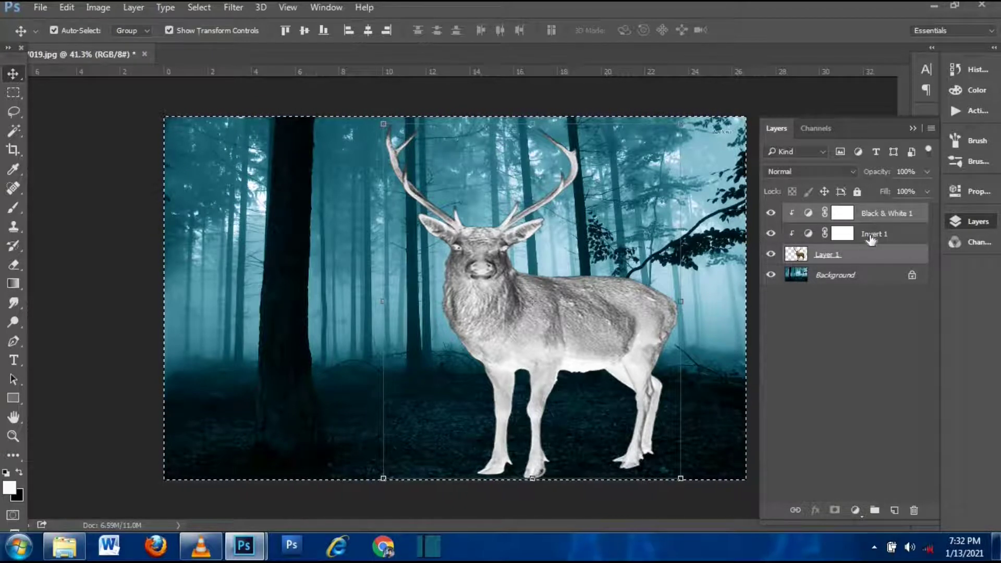
pyautogui.hotkey('ctrl', 'd')
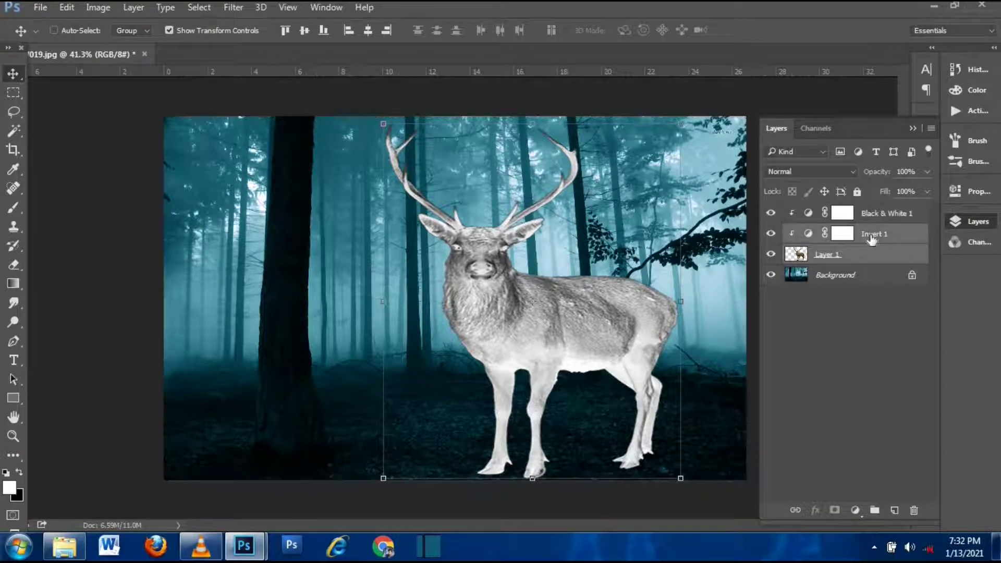
pyautogui.keyDown('shift'); pyautogui.click(878, 213); pyautogui.keyUp('shift')
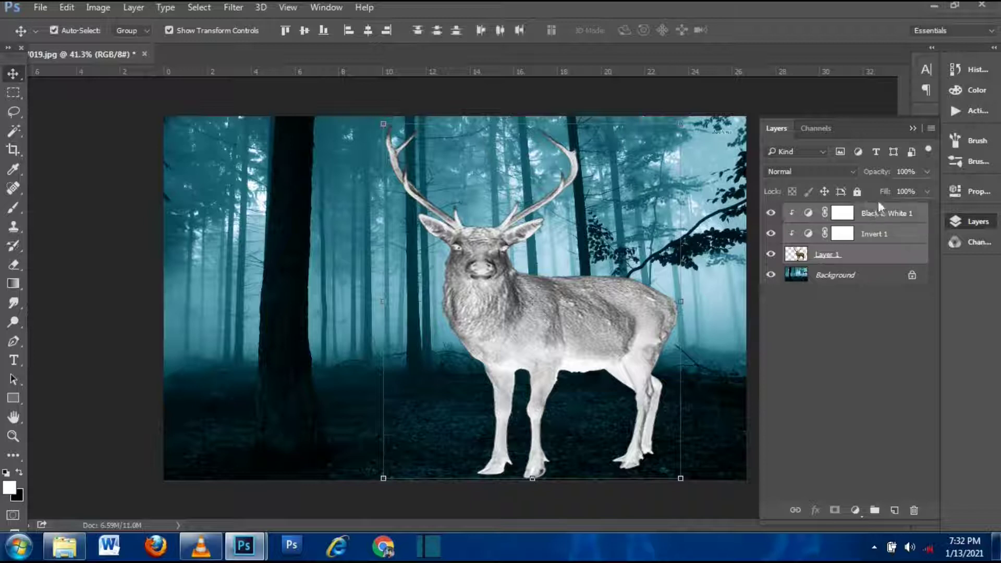
pyautogui.click(930, 127)
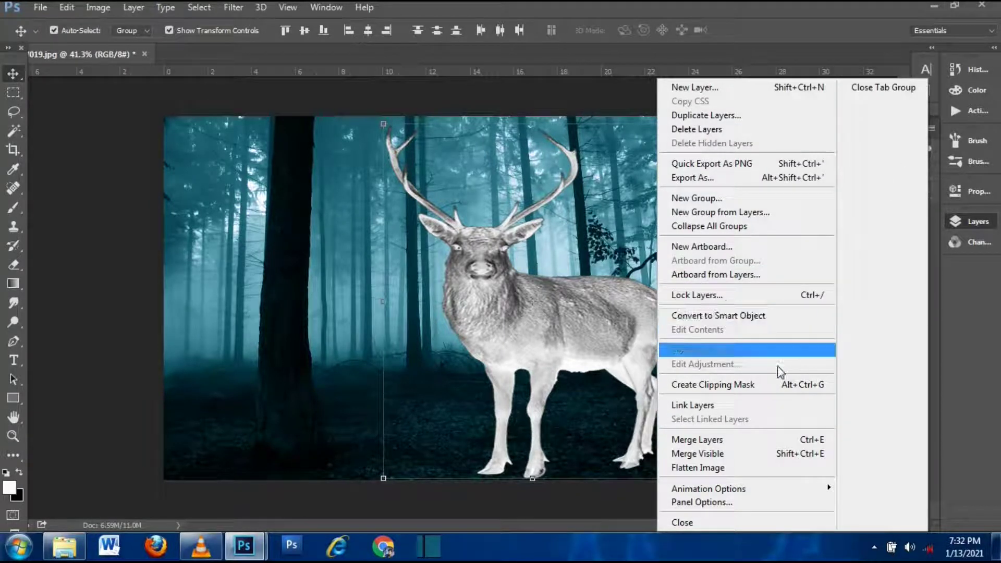
pyautogui.click(779, 317)
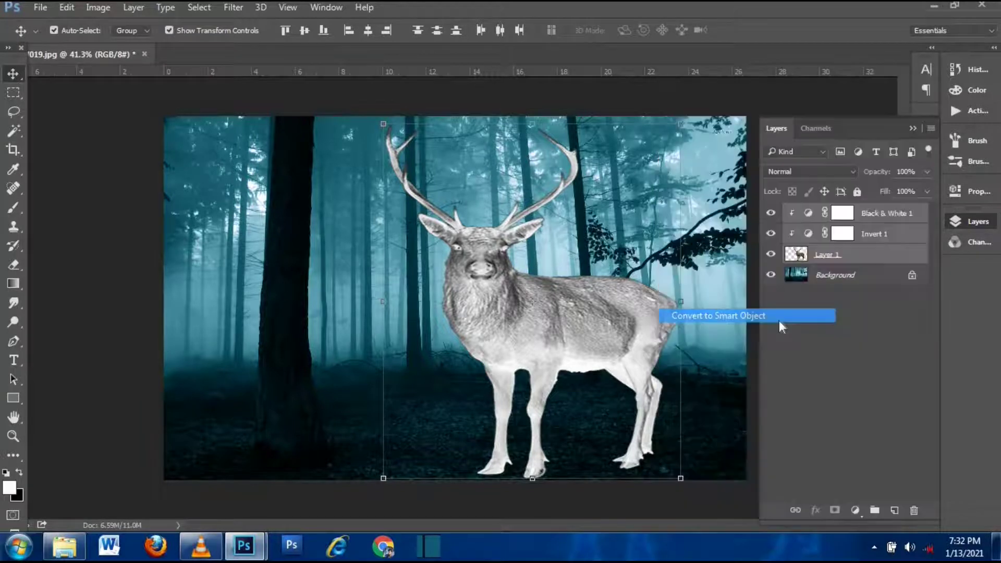
# Step: Duplicate it as a hidden layer named 'outher glow' and reselect Black & White 1
pyautogui.hotkey('ctrl', 'j')
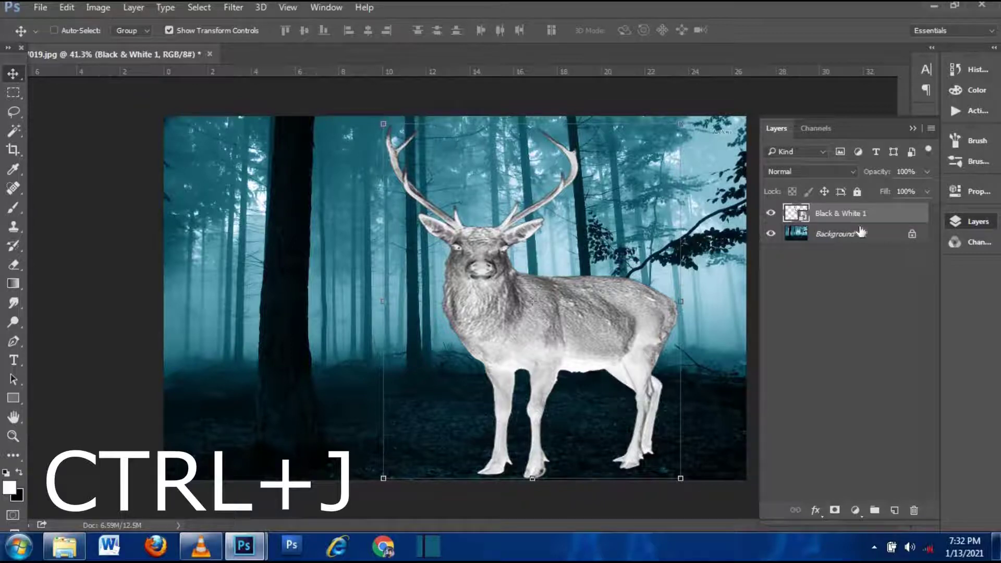
pyautogui.doubleClick(862, 214)
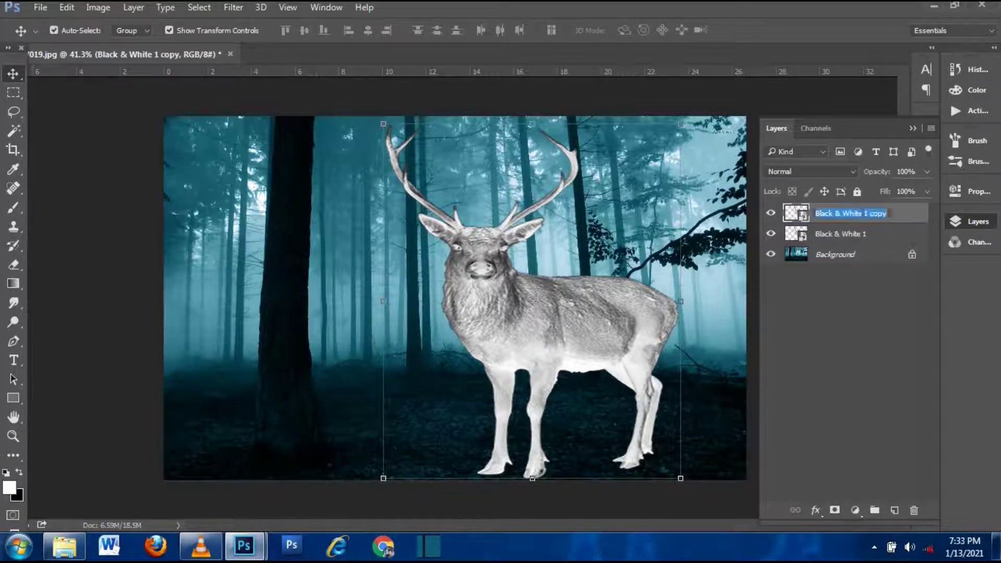
pyautogui.write('ou')
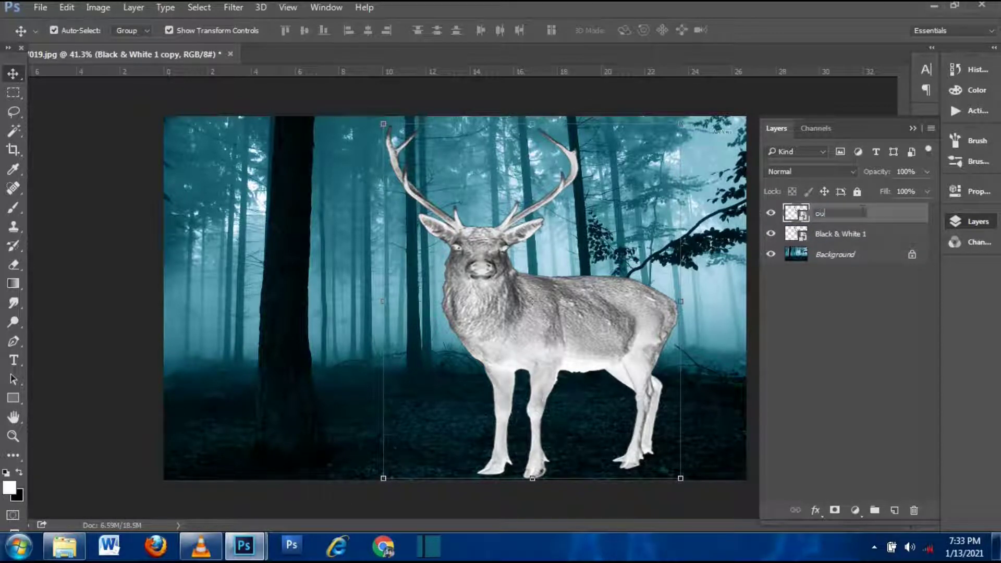
pyautogui.write('ther glow')
pyautogui.click(877, 356)
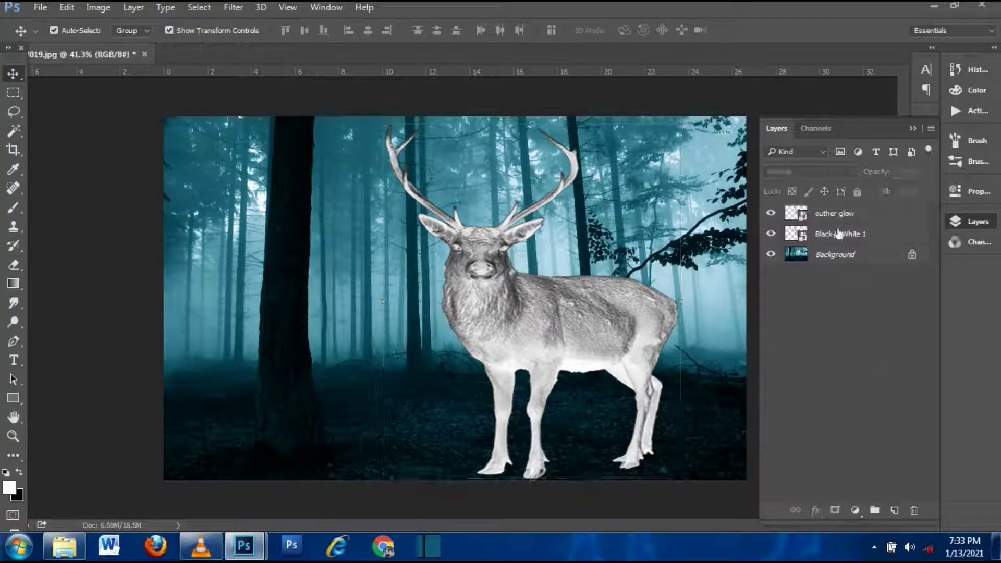
pyautogui.click(771, 213)
pyautogui.click(868, 233)
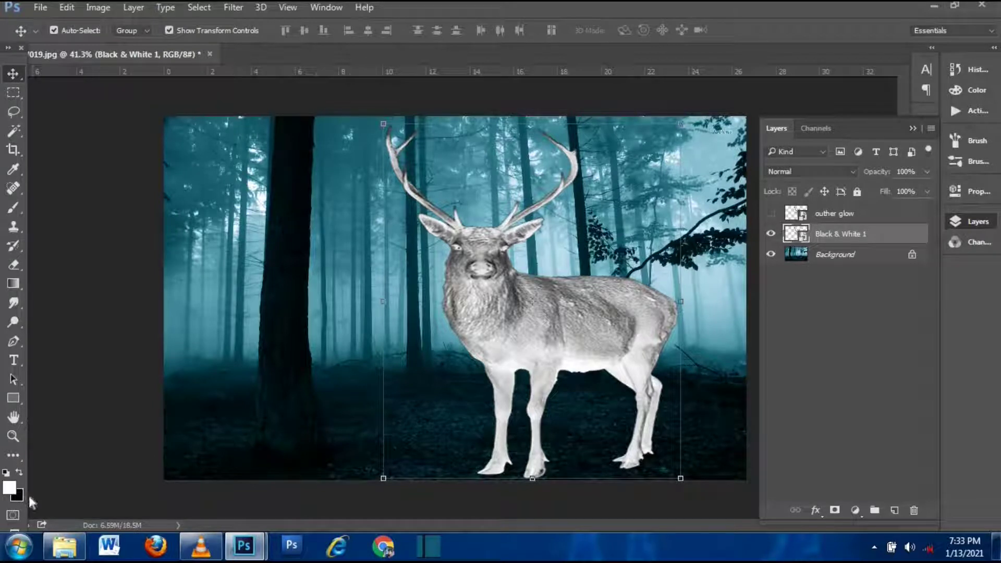
# Step: Apply Glowing Edges to the deer with Edge Width 2, Brightness 10, Smoothness 15
pyautogui.click(234, 7)
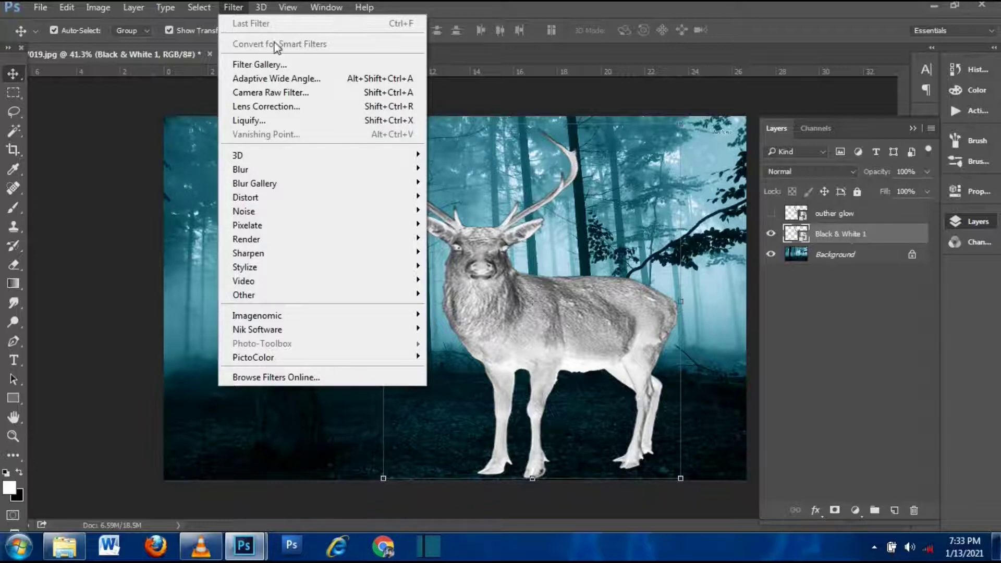
pyautogui.click(259, 65)
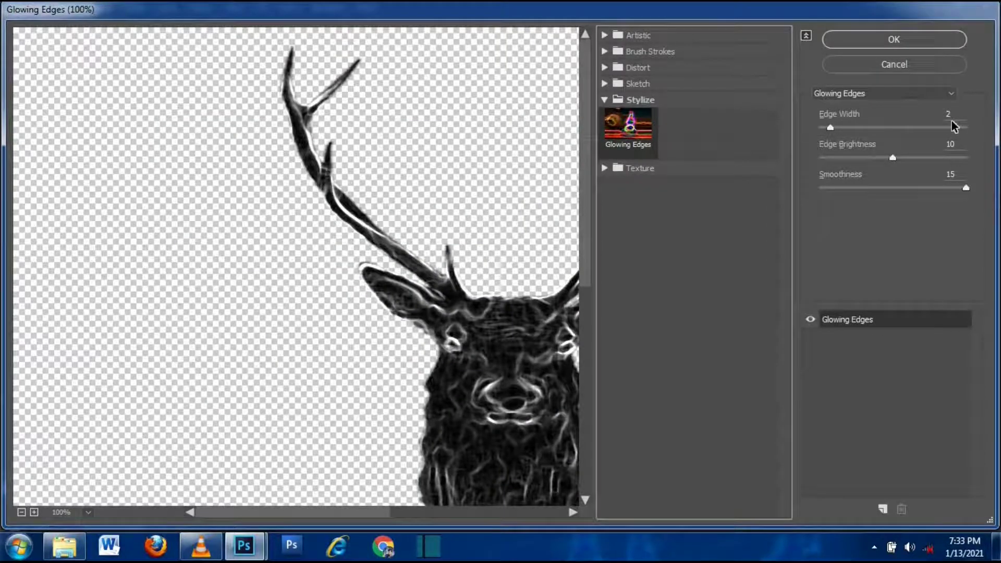
pyautogui.click(831, 127)
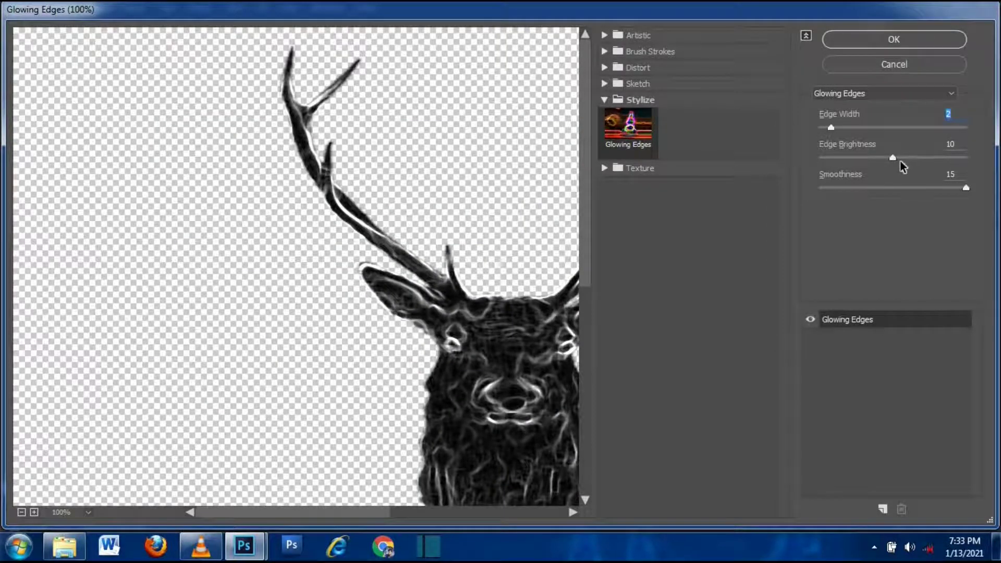
pyautogui.click(893, 158)
pyautogui.click(953, 115)
pyautogui.press('Tab')
pyautogui.press('Tab')
pyautogui.click(905, 44)
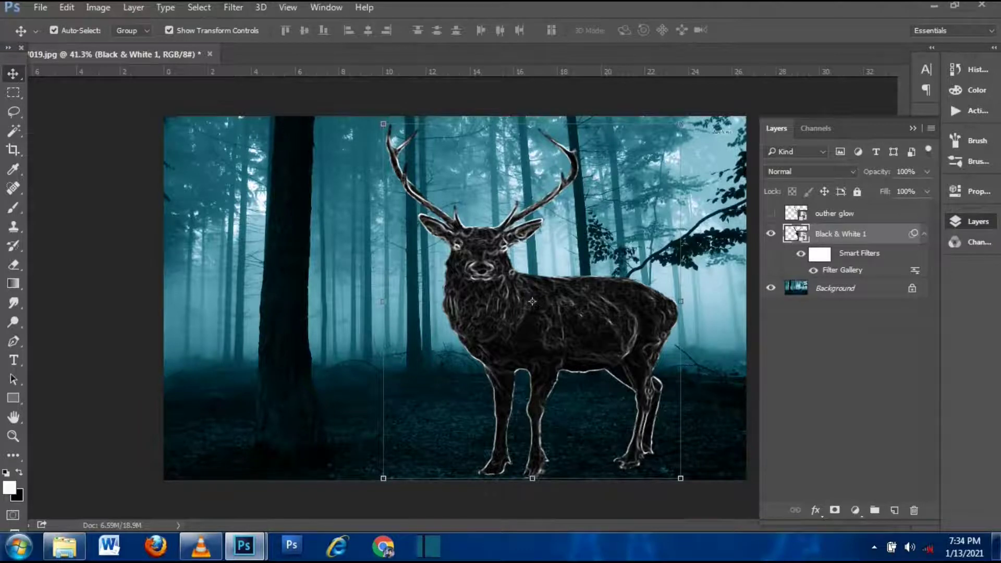
# Step: Reapply Glowing Edges from the Filter Gallery, then undo it
pyautogui.click(233, 7)
pyautogui.click(275, 64)
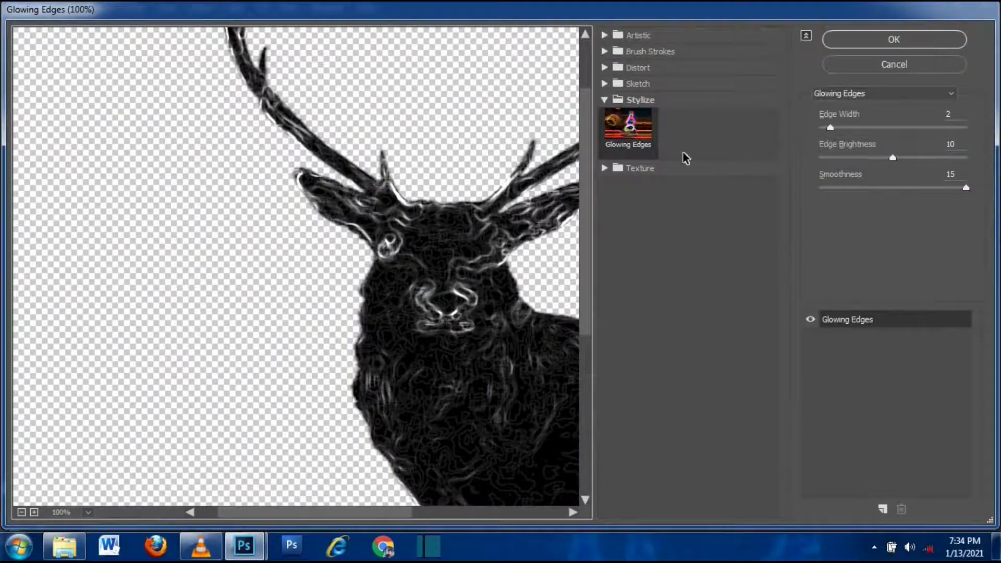
pyautogui.click(660, 102)
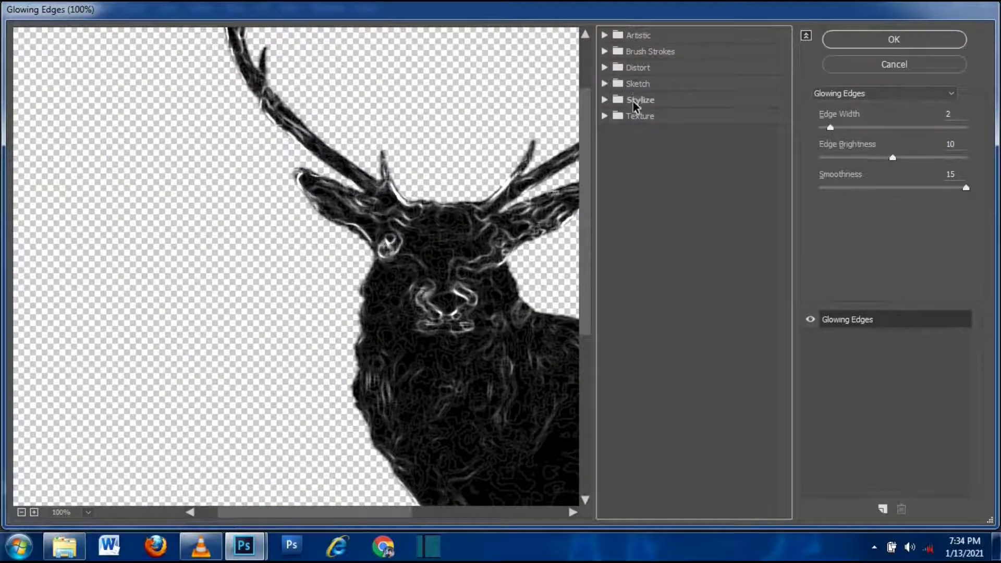
pyautogui.click(635, 104)
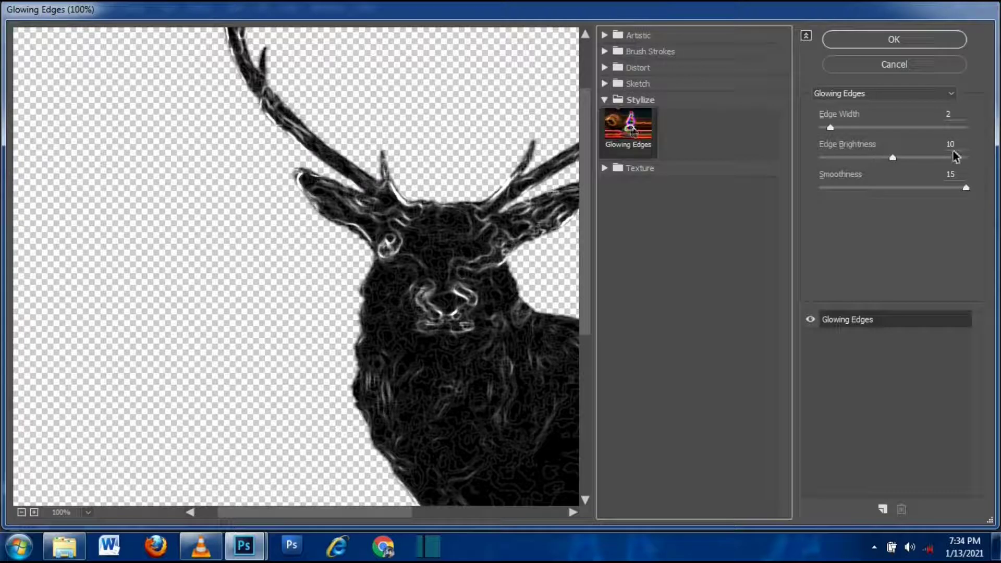
pyautogui.click(959, 115)
pyautogui.click(960, 143)
pyautogui.click(954, 172)
pyautogui.click(912, 42)
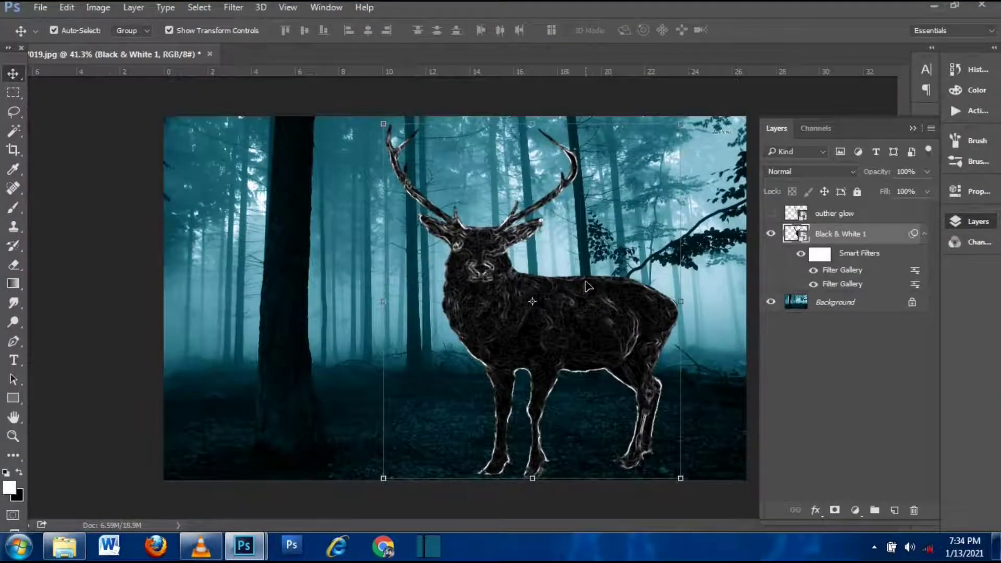
pyautogui.hotkey('ctrl', 'z')
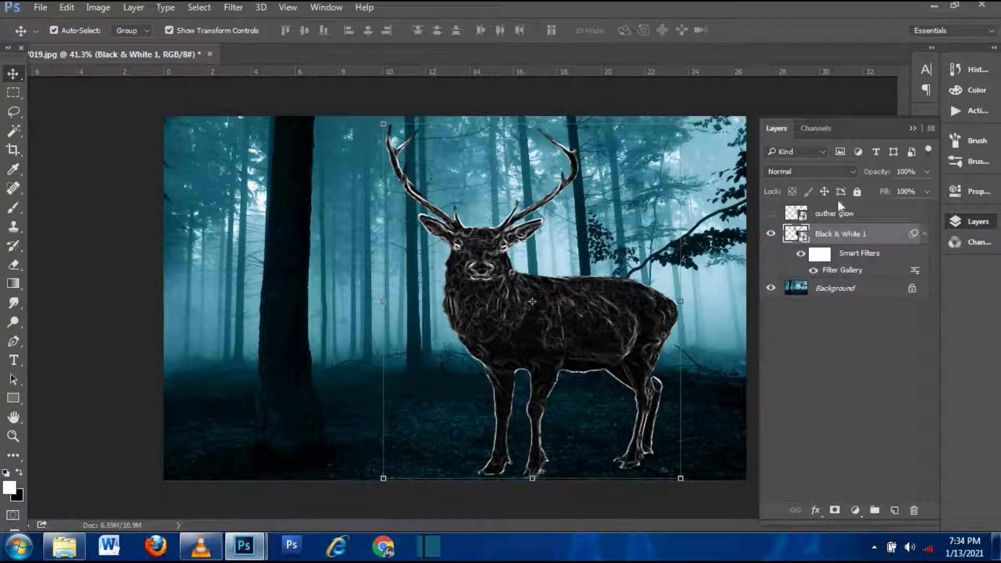
# Step: Set the Black & White 1 deer layer to Color Dodge and bring up its Layer Style
pyautogui.click(831, 170)
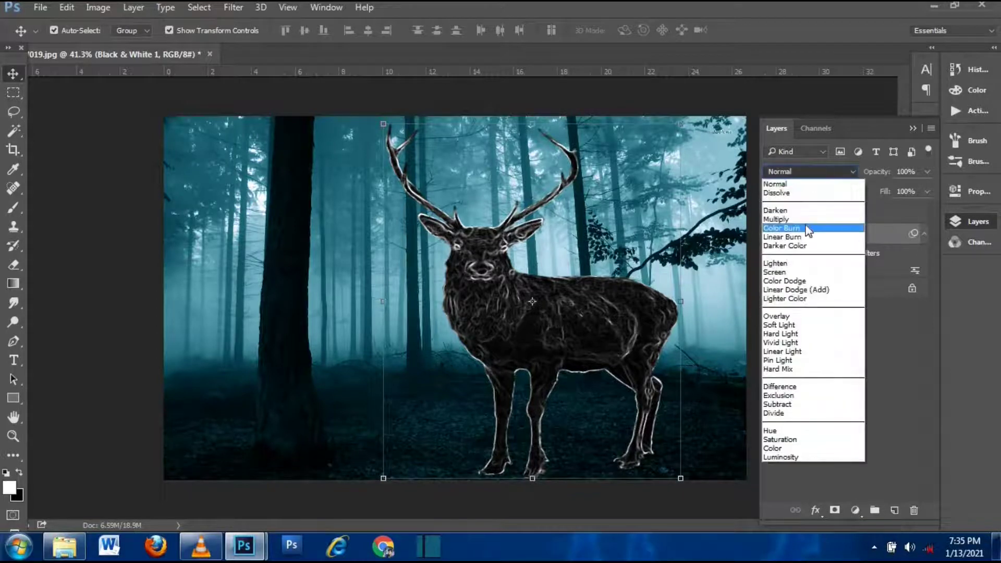
pyautogui.click(799, 282)
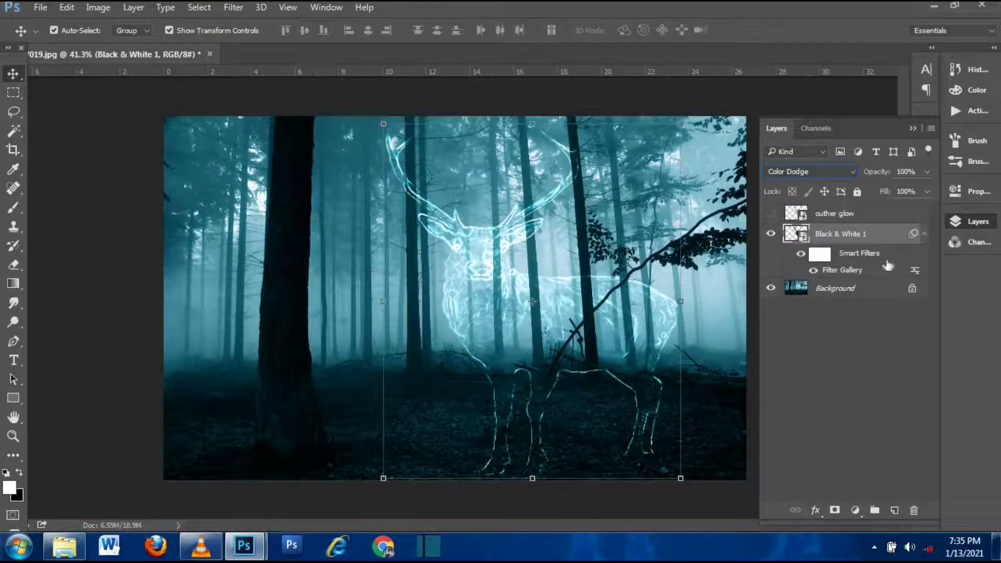
pyautogui.doubleClick(893, 233)
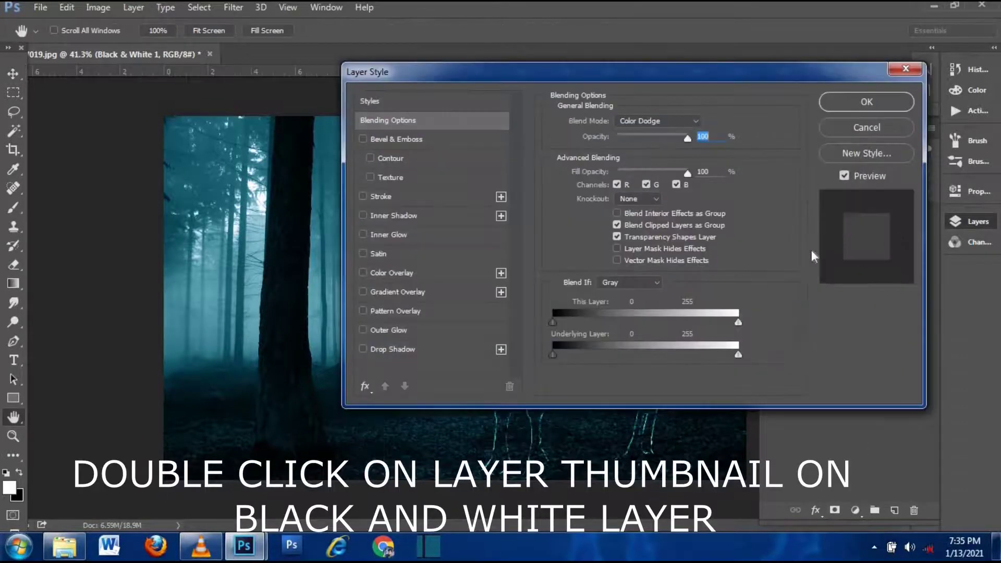
# Step: Enable a white Outer Glow with Vivid Light blending at 50% opacity
pyautogui.click(399, 329)
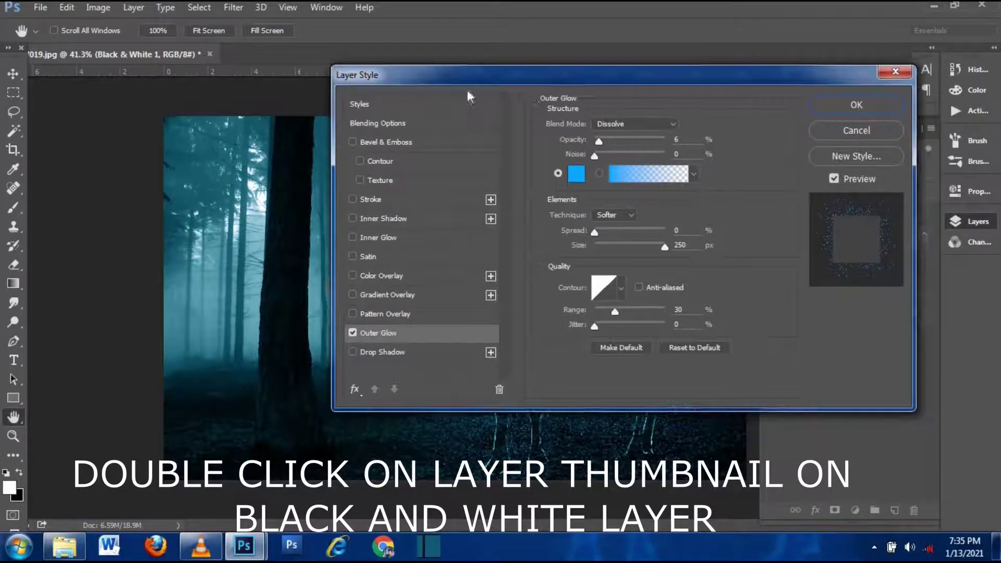
pyautogui.moveTo(580, 92); pyautogui.dragTo(99, 9)
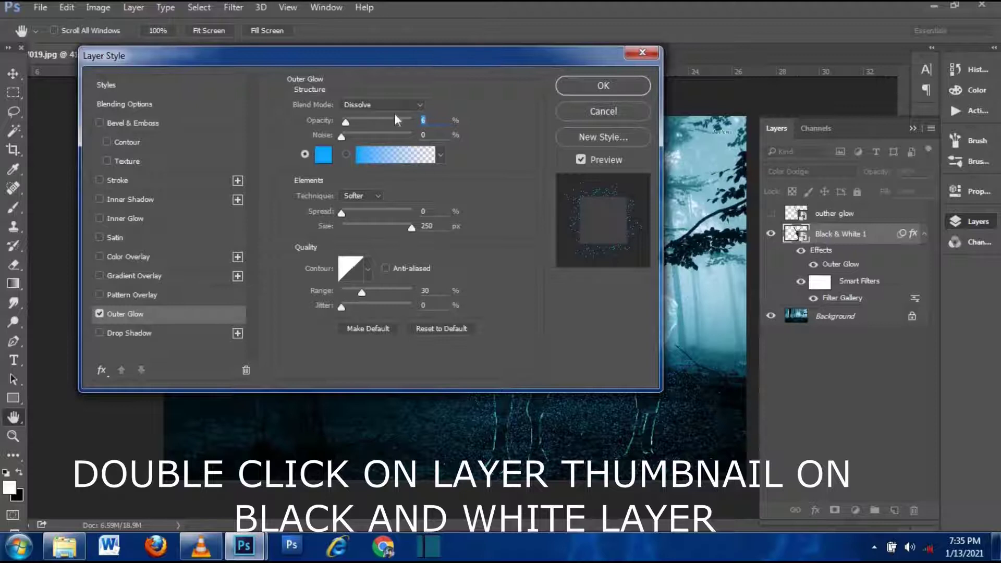
pyautogui.click(397, 103)
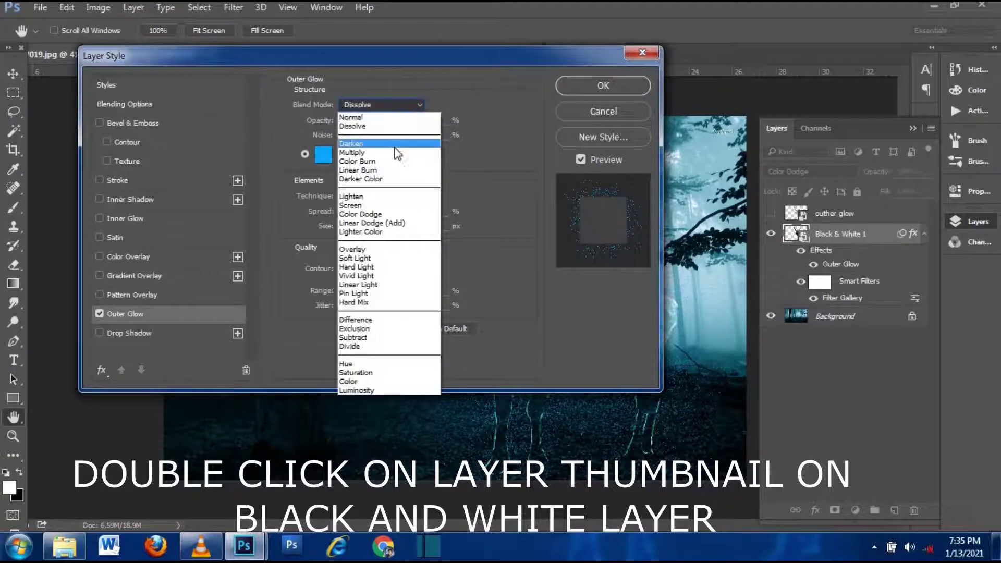
pyautogui.click(358, 276)
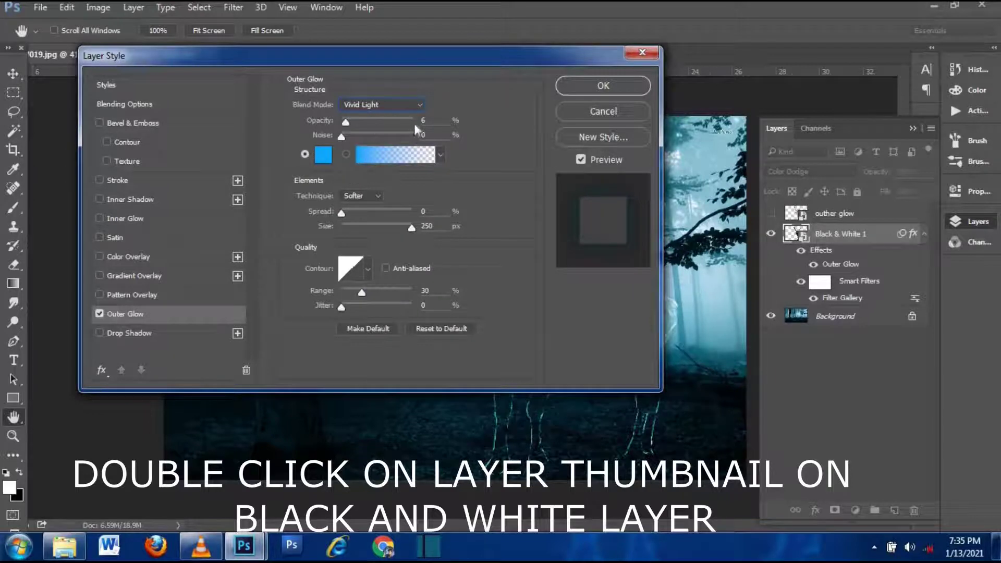
pyautogui.write('50')
pyautogui.click(324, 161)
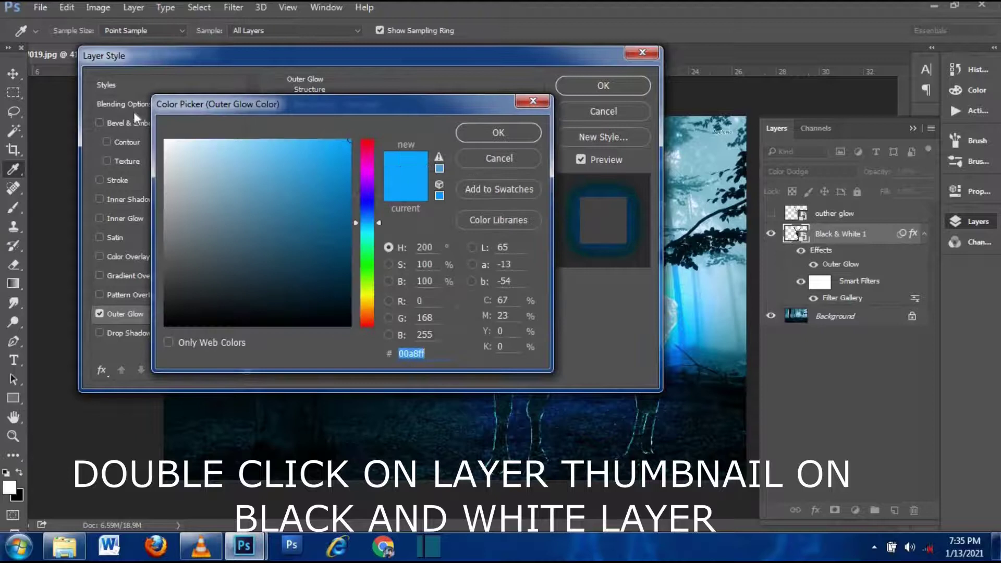
pyautogui.click(164, 141)
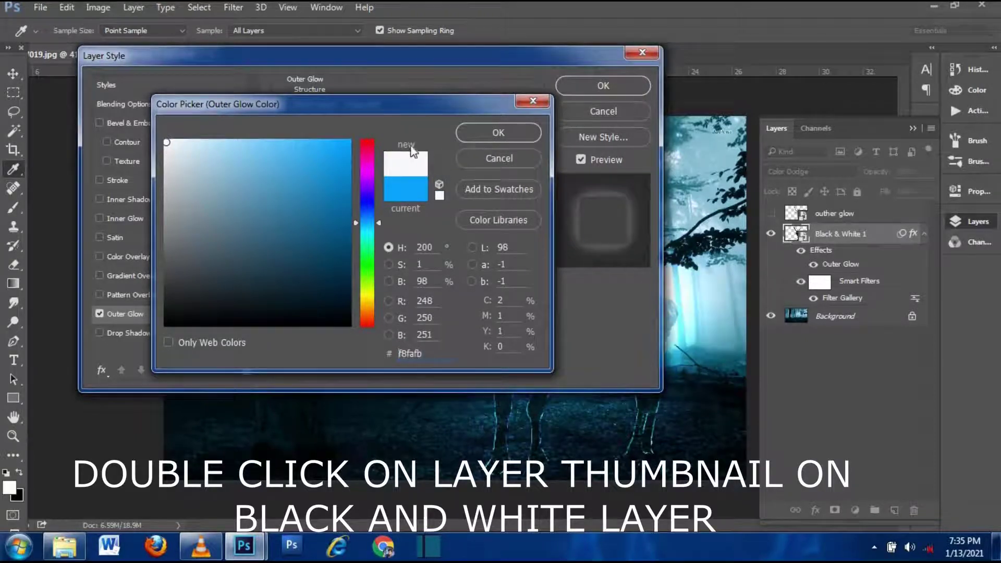
pyautogui.click(470, 133)
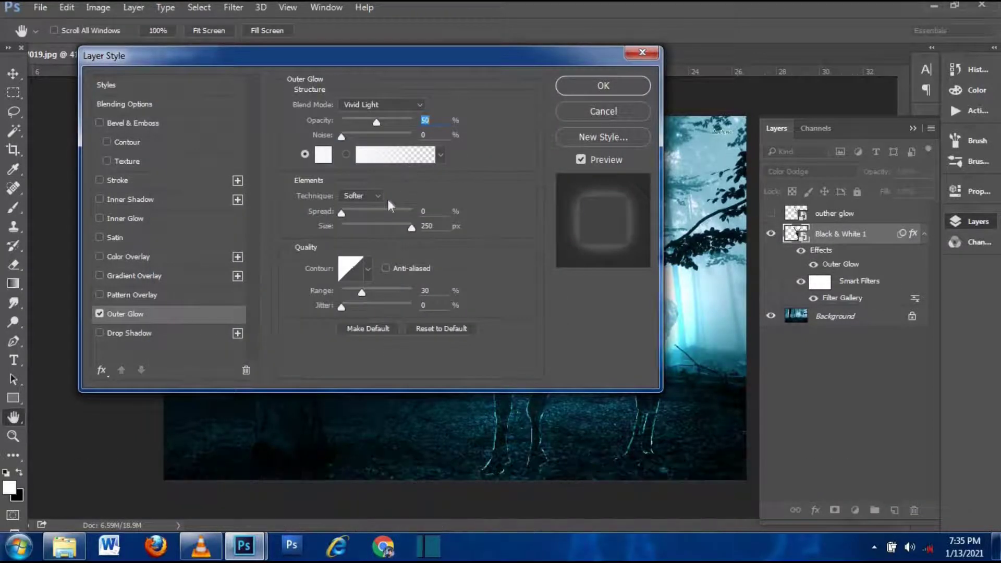
# Step: Set the glow to size 40, range 50 with a Linear contour, and enable Color Overlay
pyautogui.press('Tab')
pyautogui.press('Tab')
pyautogui.press('Tab')
pyautogui.write('40')
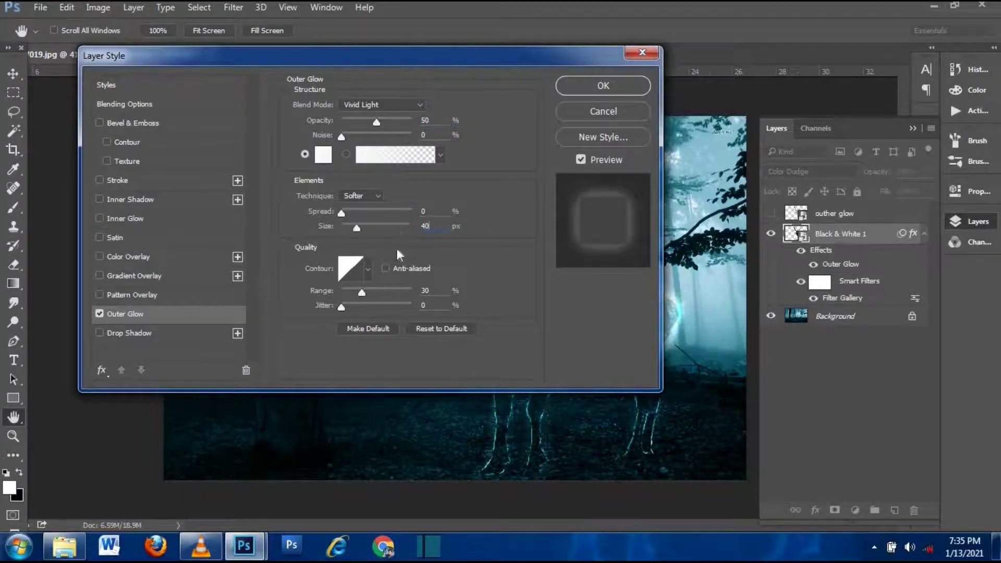
pyautogui.press('Tab')
pyautogui.write('50')
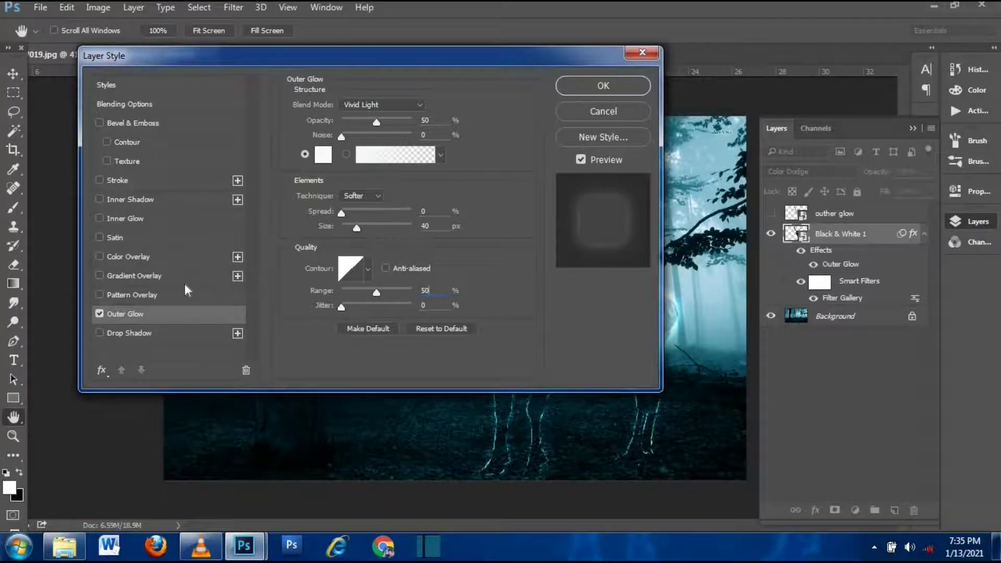
pyautogui.doubleClick(425, 290)
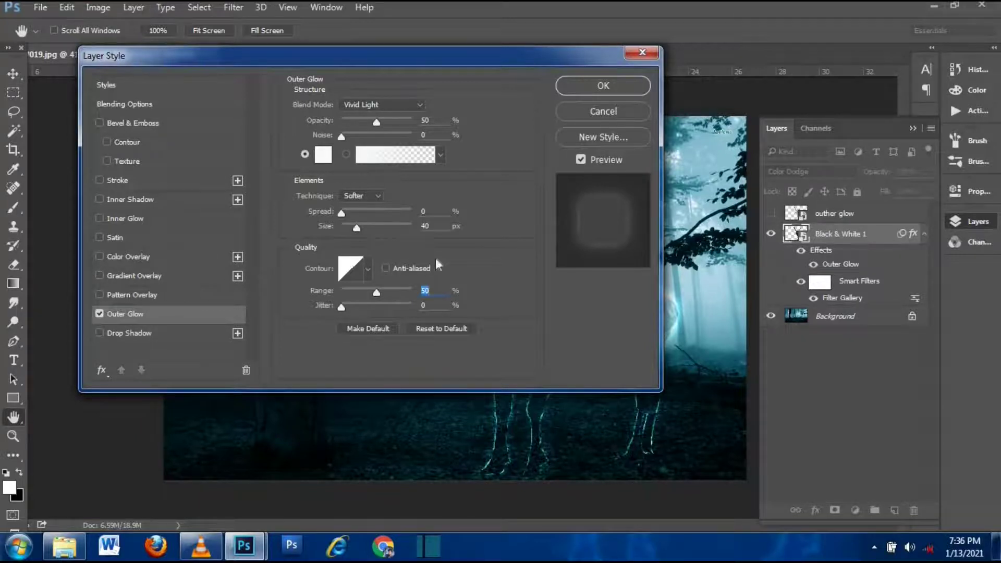
pyautogui.click(368, 269)
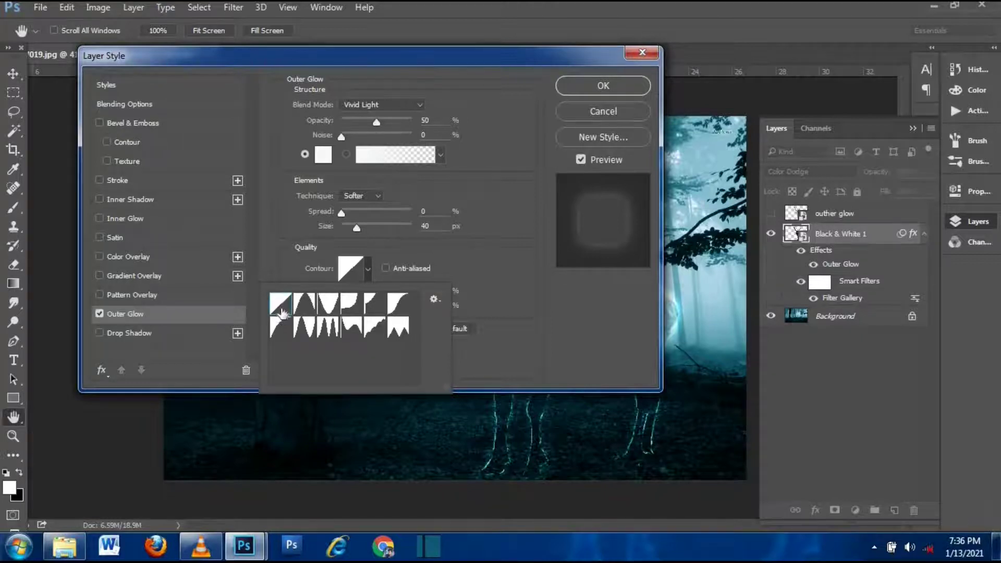
pyautogui.doubleClick(281, 308)
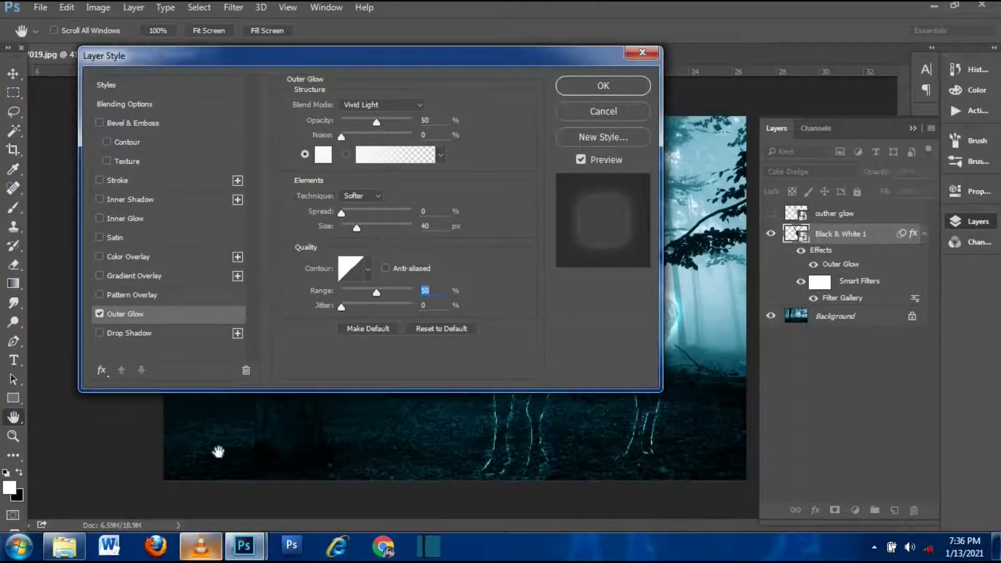
pyautogui.click(99, 257)
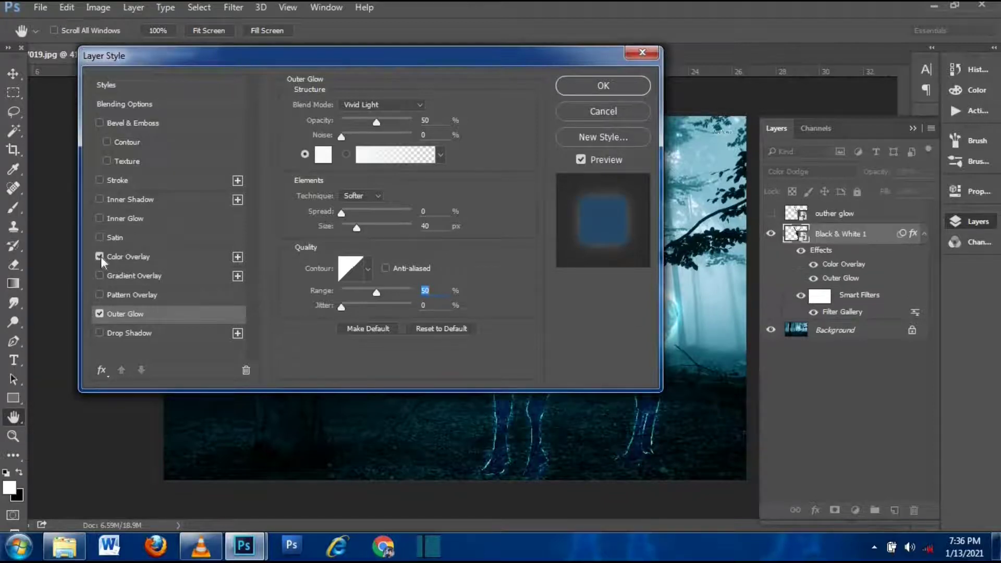
# Step: Set the Color Overlay to blue 0096ff, Soft Light at 61%, and enable Inner Shadow
pyautogui.click(137, 259)
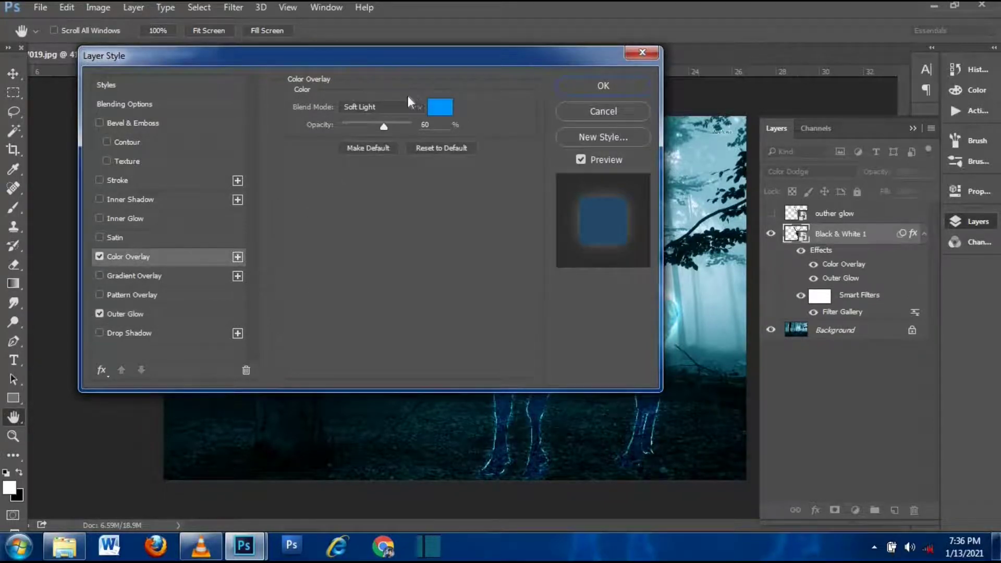
pyautogui.click(440, 107)
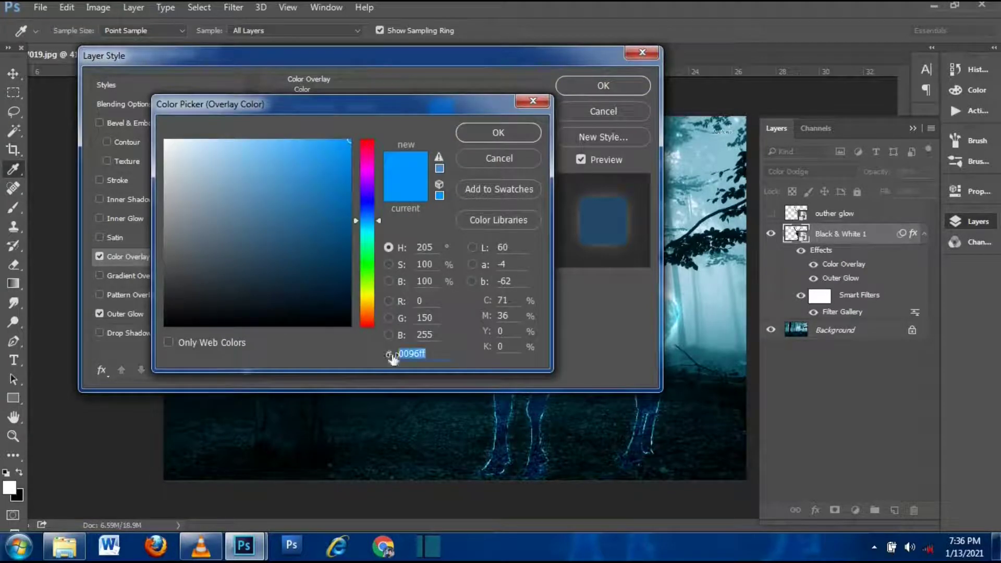
pyautogui.write('00')
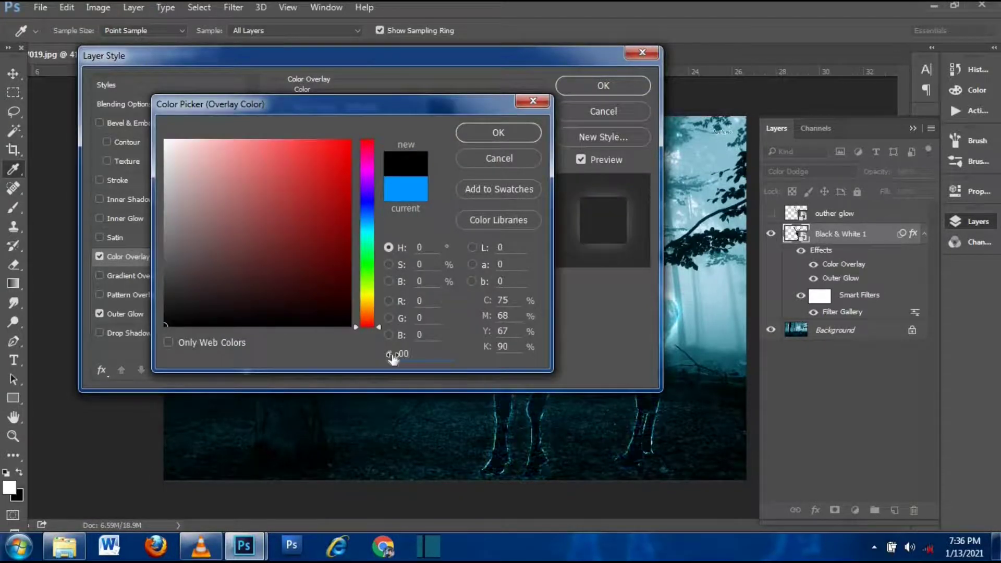
pyautogui.write('96')
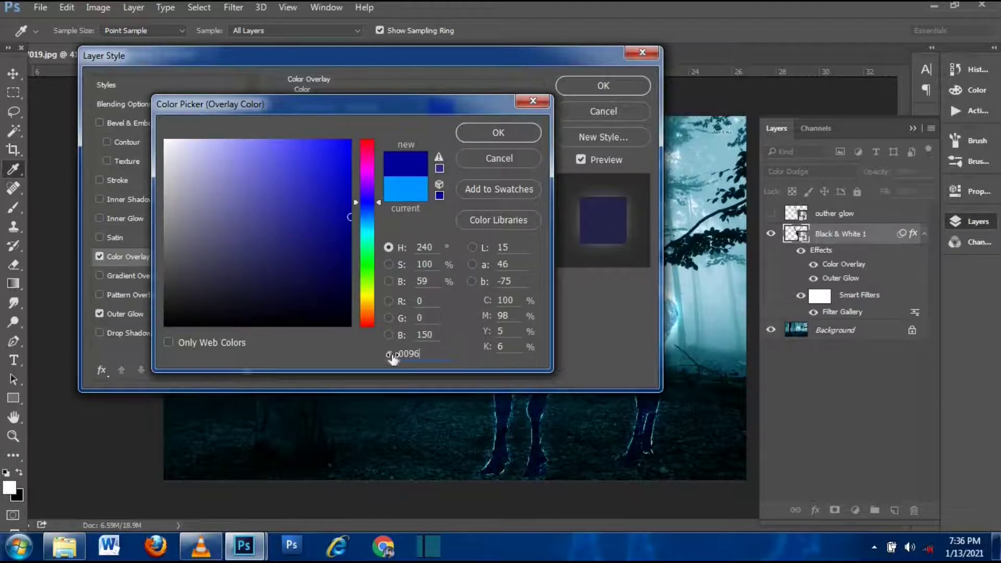
pyautogui.write('ff')
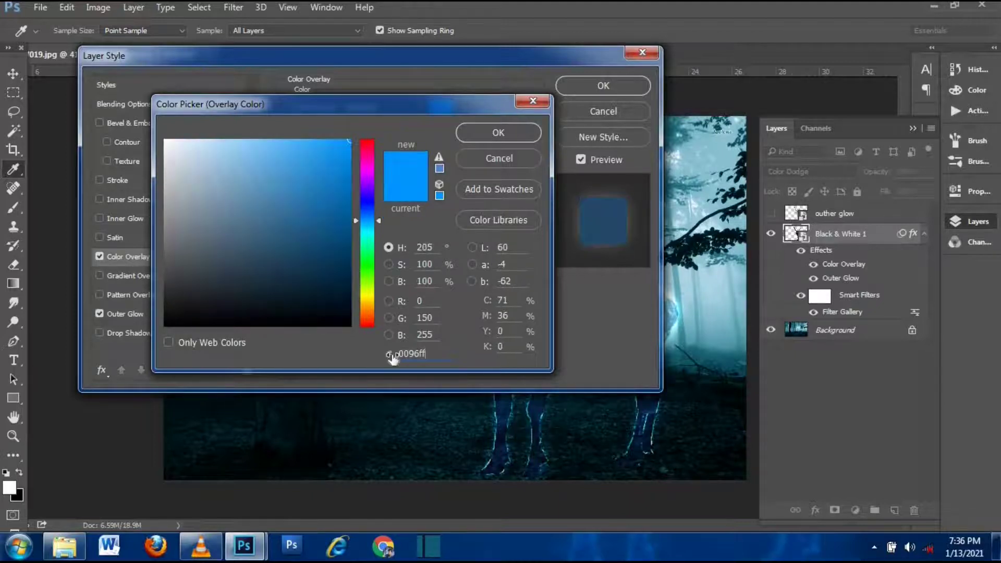
pyautogui.click(510, 134)
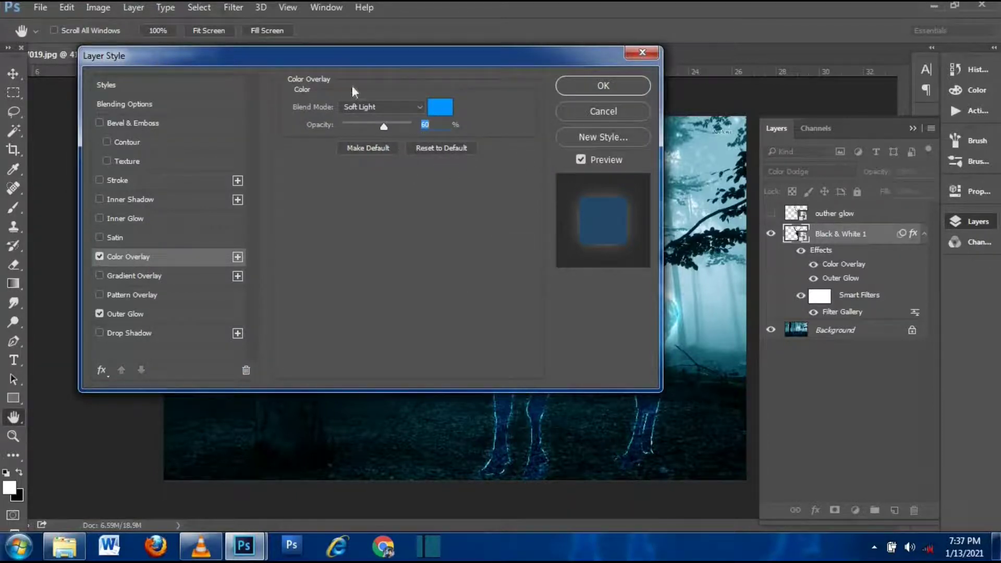
pyautogui.click(399, 108)
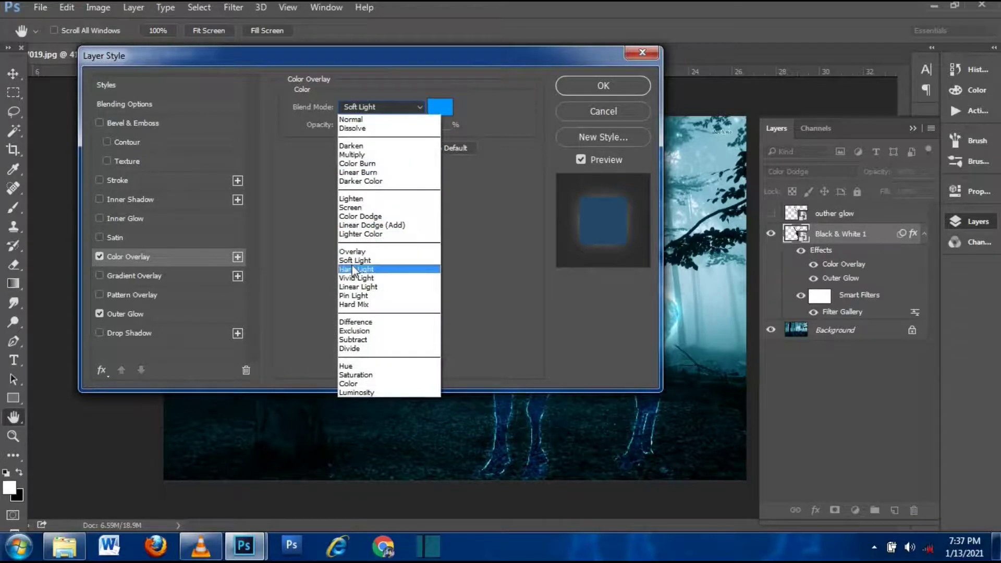
pyautogui.click(351, 261)
pyautogui.click(388, 124)
pyautogui.write('61')
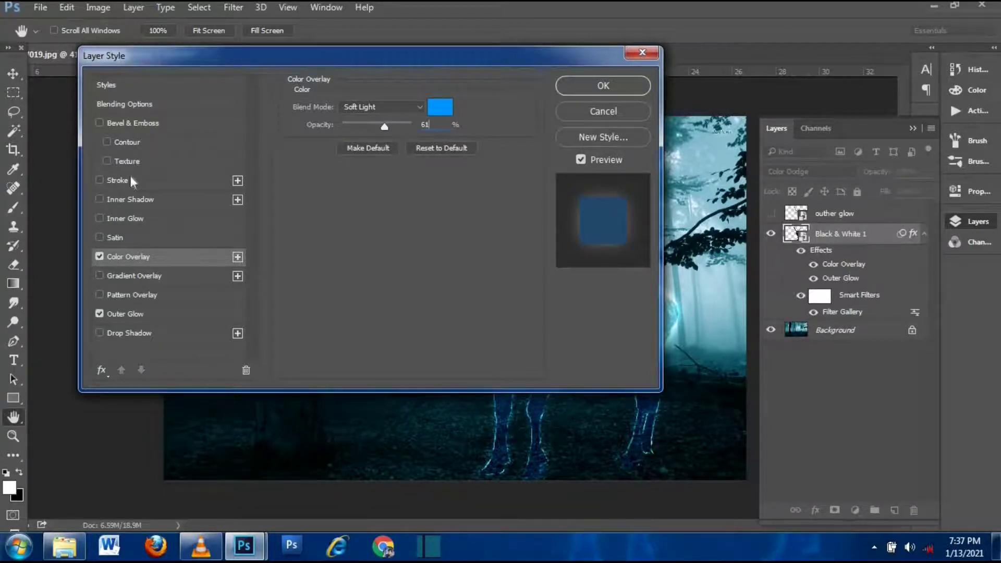
pyautogui.click(119, 199)
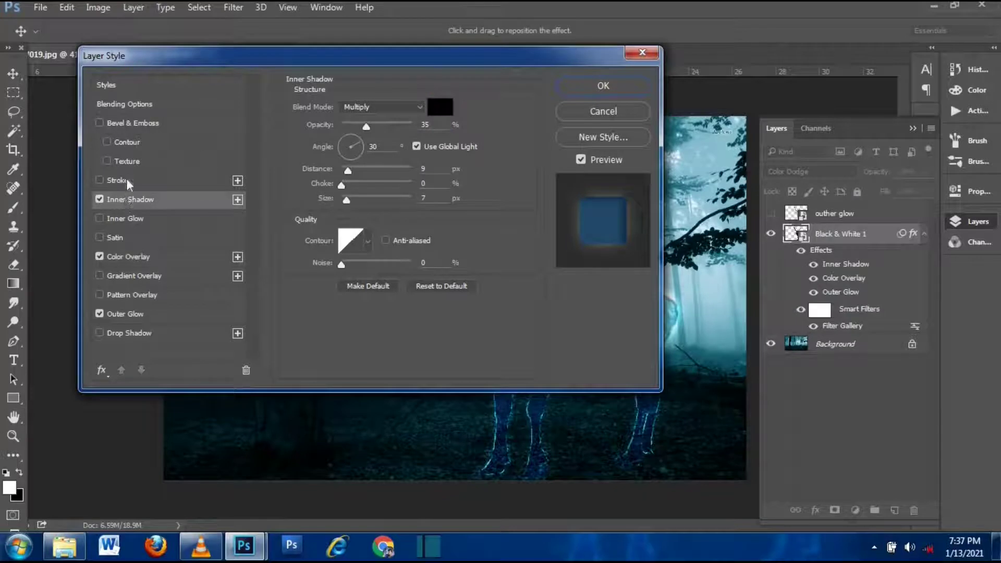
# Step: Enable a white Inner Glow with Color Dodge blending at 60% opacity
pyautogui.click(140, 216)
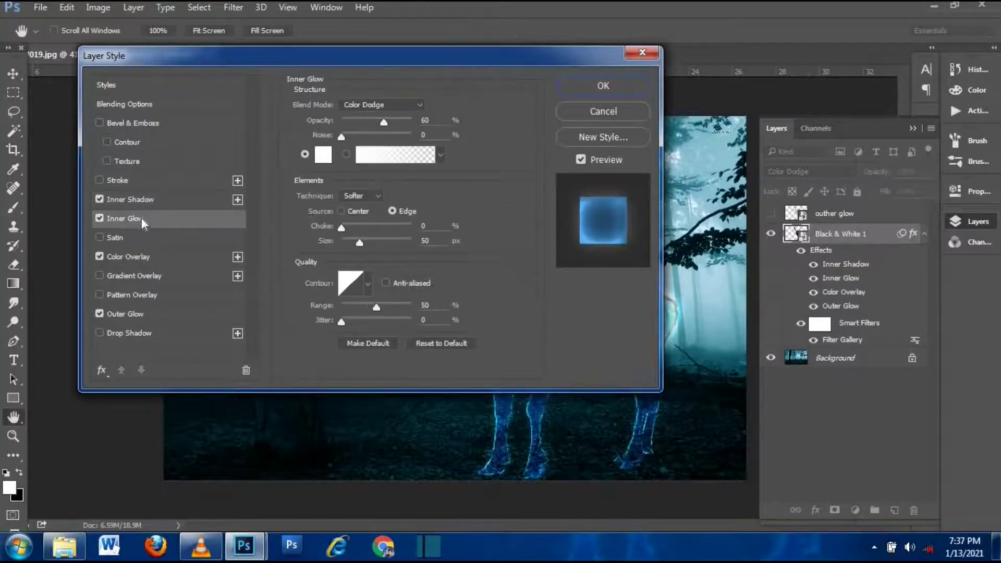
pyautogui.click(385, 103)
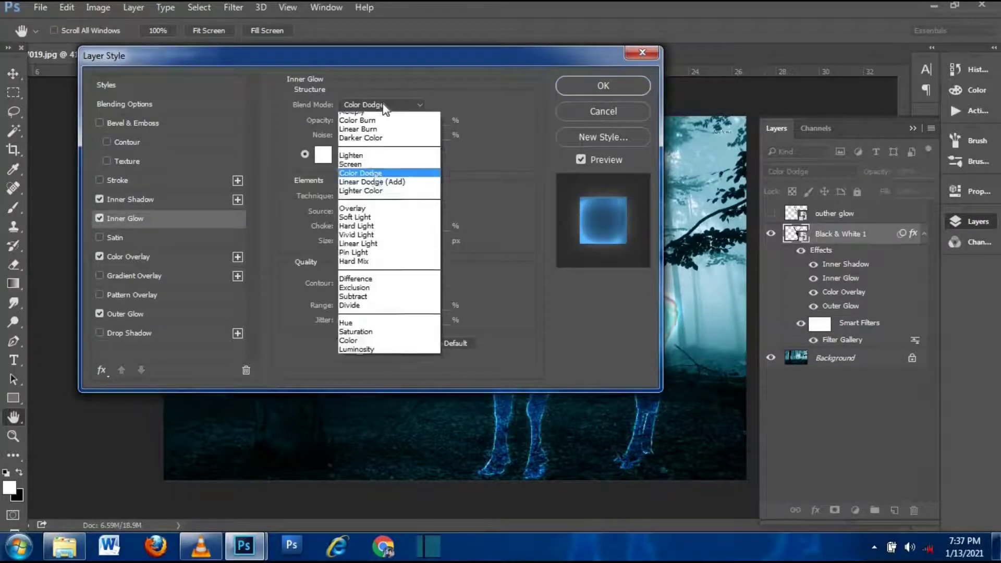
pyautogui.click(376, 215)
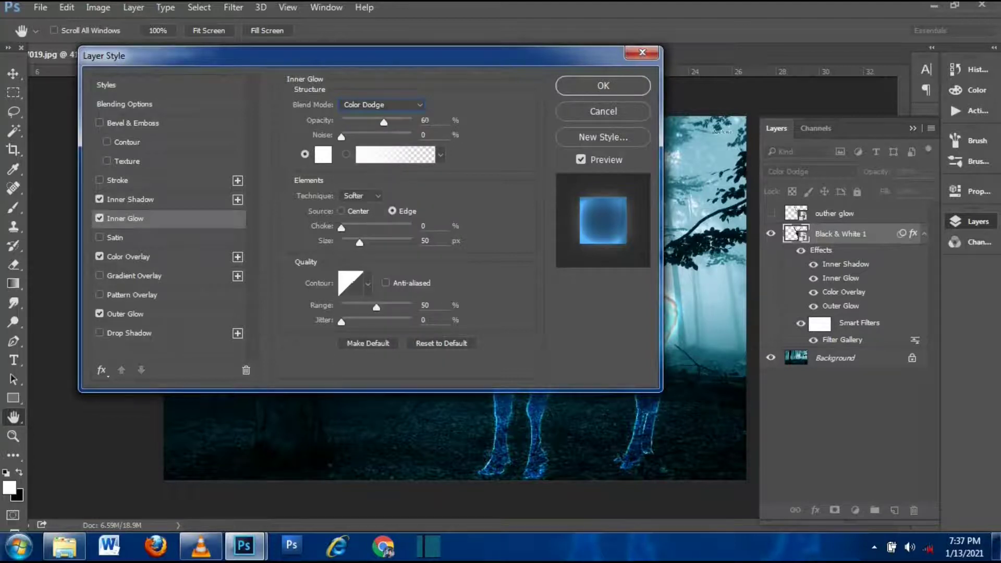
pyautogui.write('60')
pyautogui.click(324, 157)
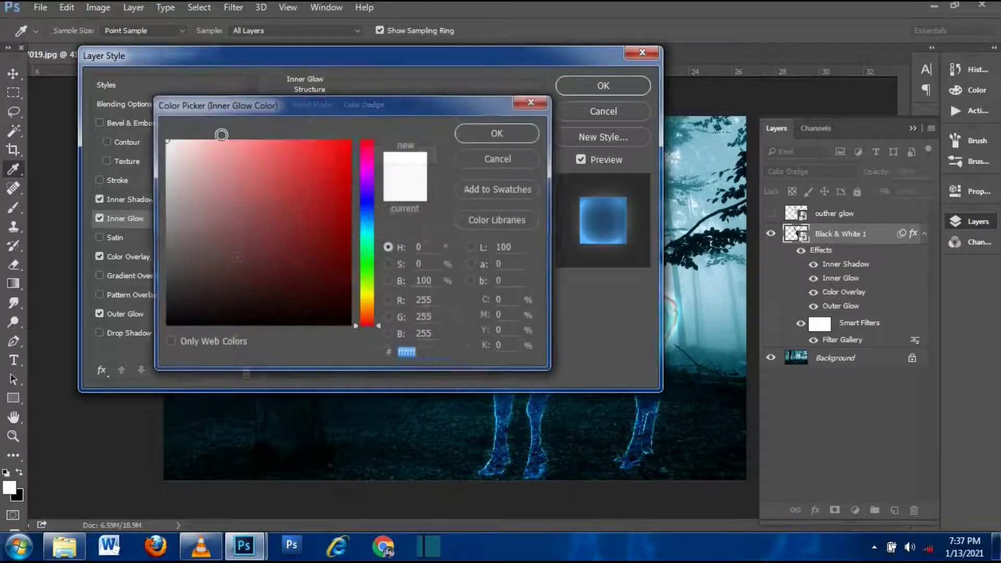
pyautogui.click(483, 129)
# Step: Give the inner glow size 50, a Linear contour and range 20, then apply the styles
pyautogui.press('Tab')
pyautogui.press('Tab')
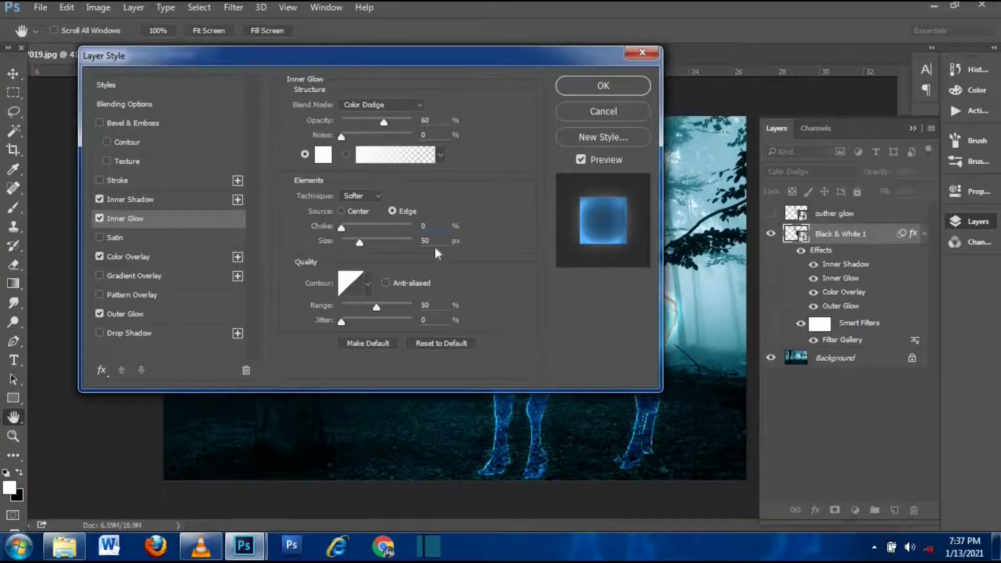
pyautogui.press('Tab')
pyautogui.write('50')
pyautogui.click(354, 289)
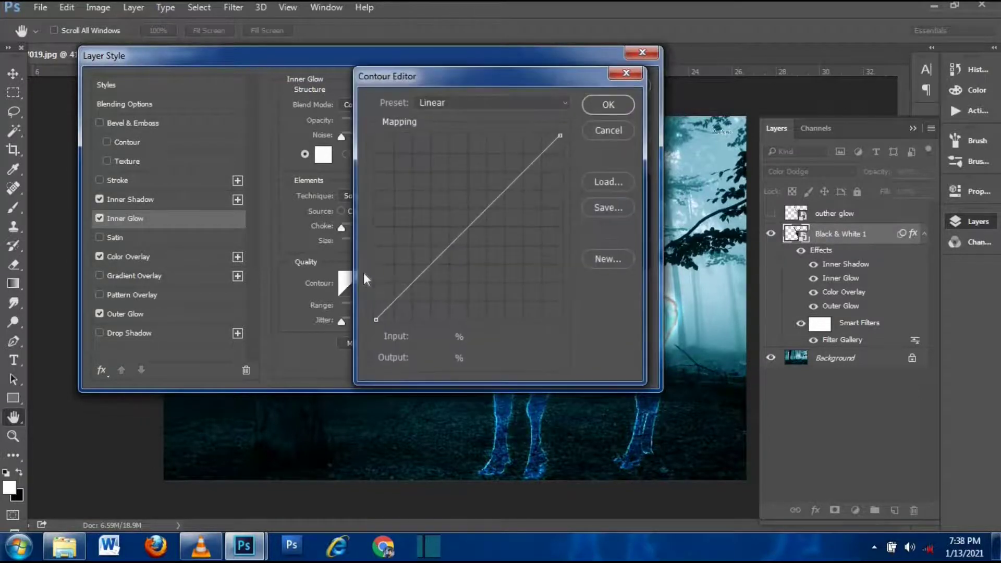
pyautogui.click(588, 133)
pyautogui.click(366, 283)
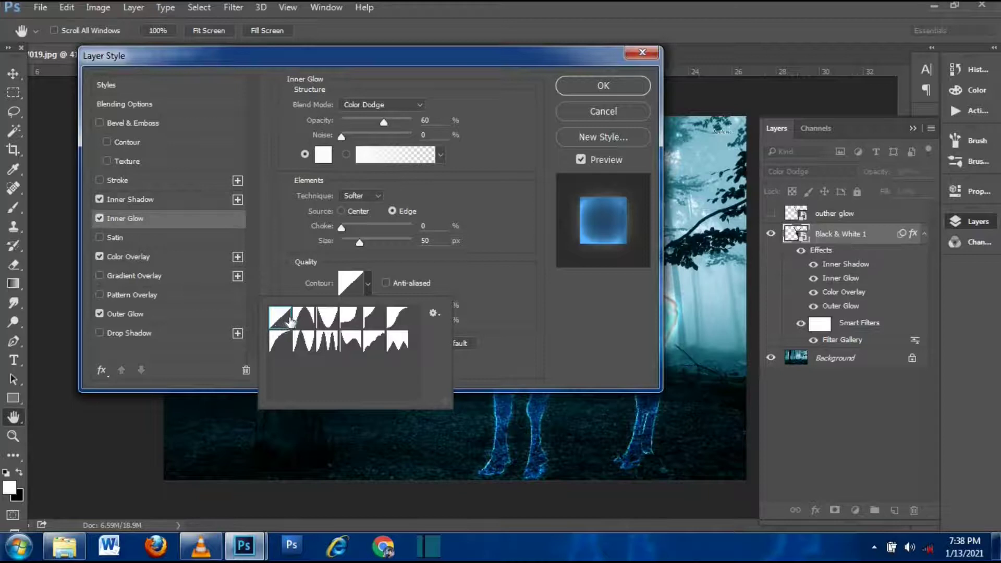
pyautogui.doubleClick(284, 324)
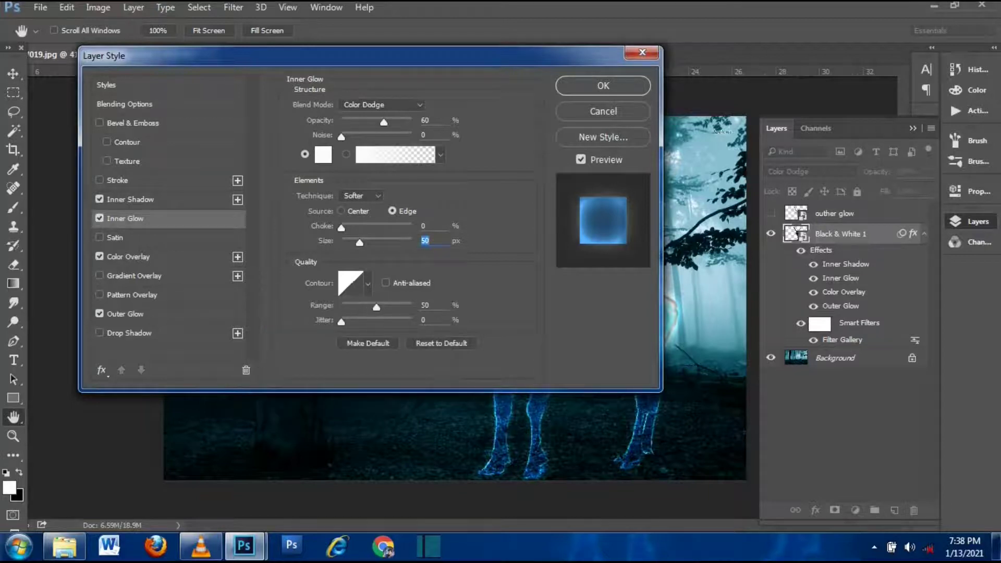
pyautogui.press('Tab')
pyautogui.write('20')
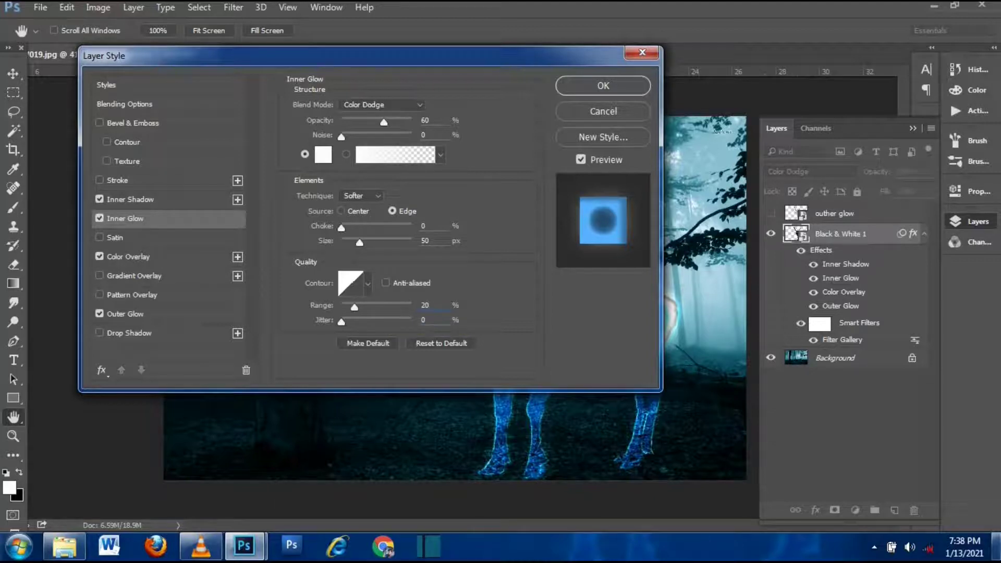
pyautogui.click(617, 85)
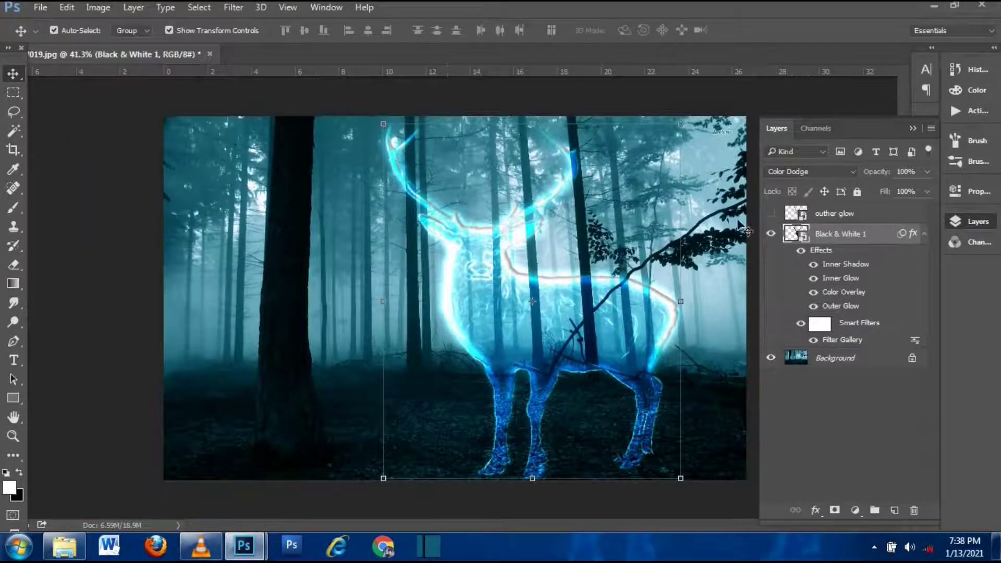
# Step: Unhide the outher glow layer and drop its Fill to 0%
pyautogui.click(770, 214)
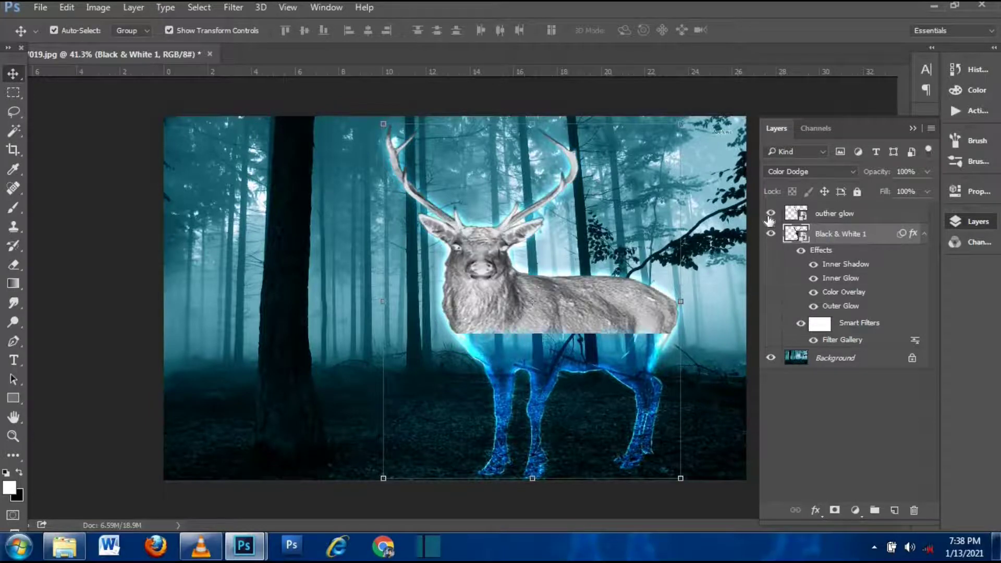
pyautogui.click(843, 215)
pyautogui.click(927, 192)
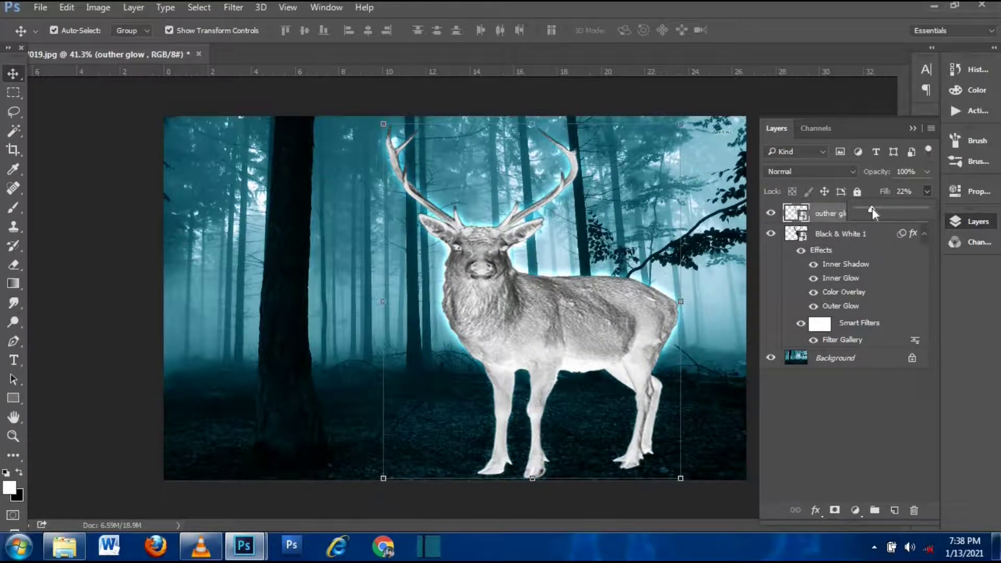
pyautogui.moveTo(872, 208); pyautogui.dragTo(867, 208)
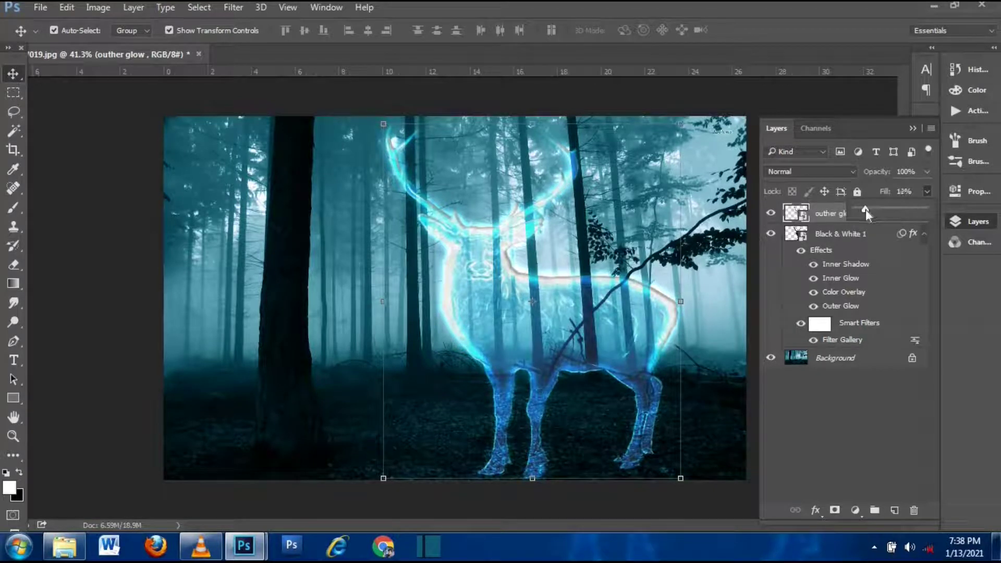
pyautogui.moveTo(866, 209); pyautogui.dragTo(847, 213)
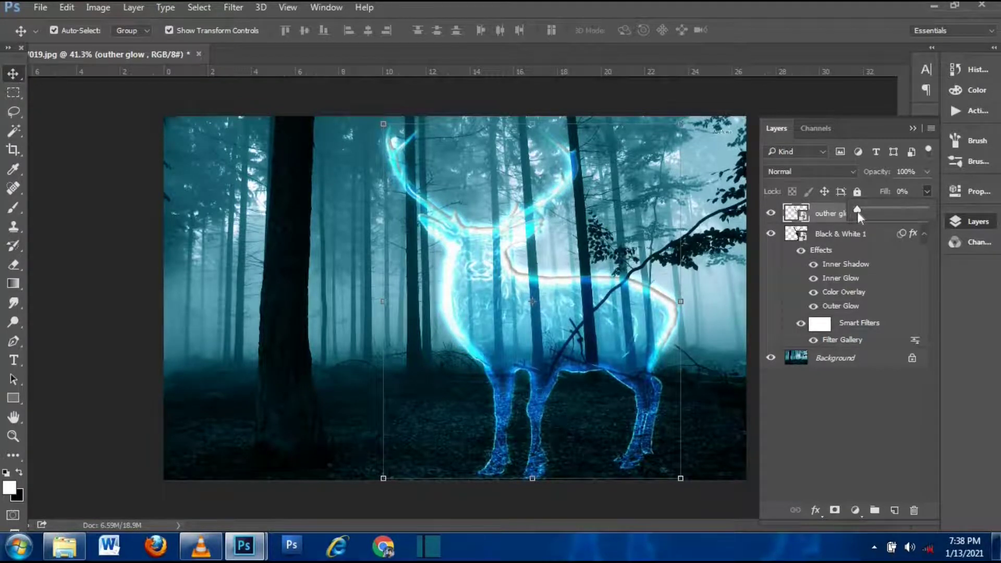
pyautogui.click(926, 192)
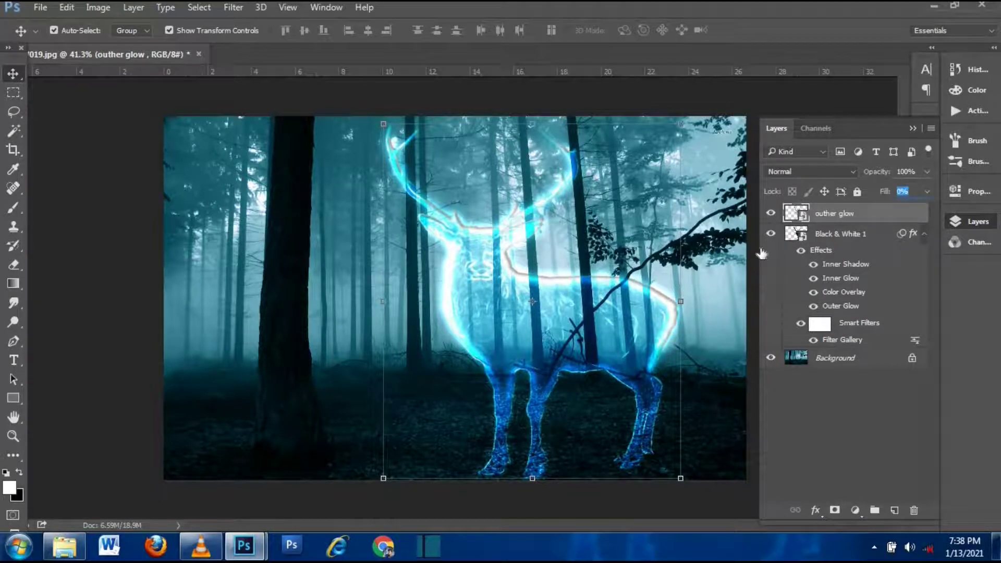
pyautogui.click(888, 218)
# Step: Add a Color Dodge Outer Glow to outher glow, coloured light blue #00a8ff
pyautogui.doubleClick(887, 218)
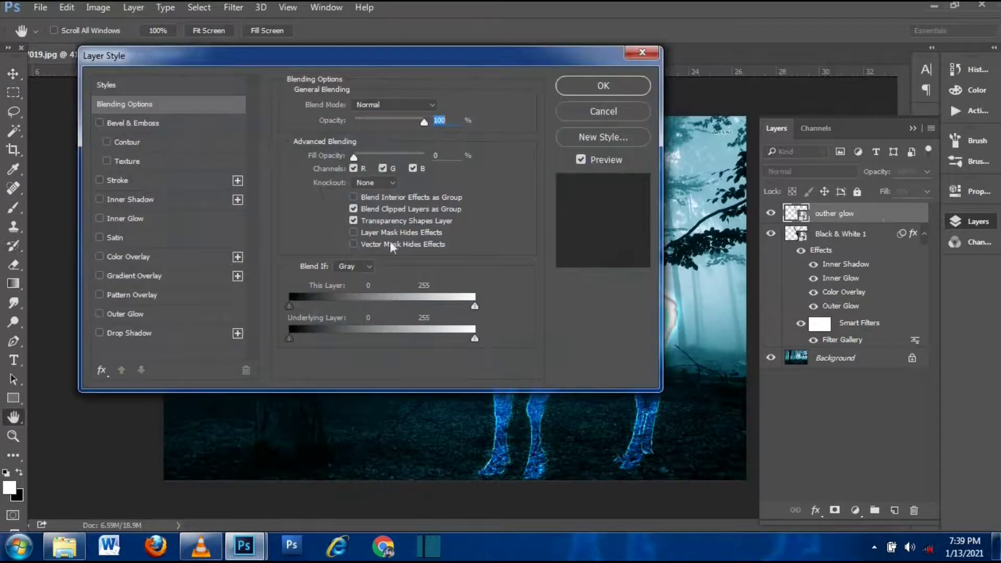
pyautogui.click(124, 313)
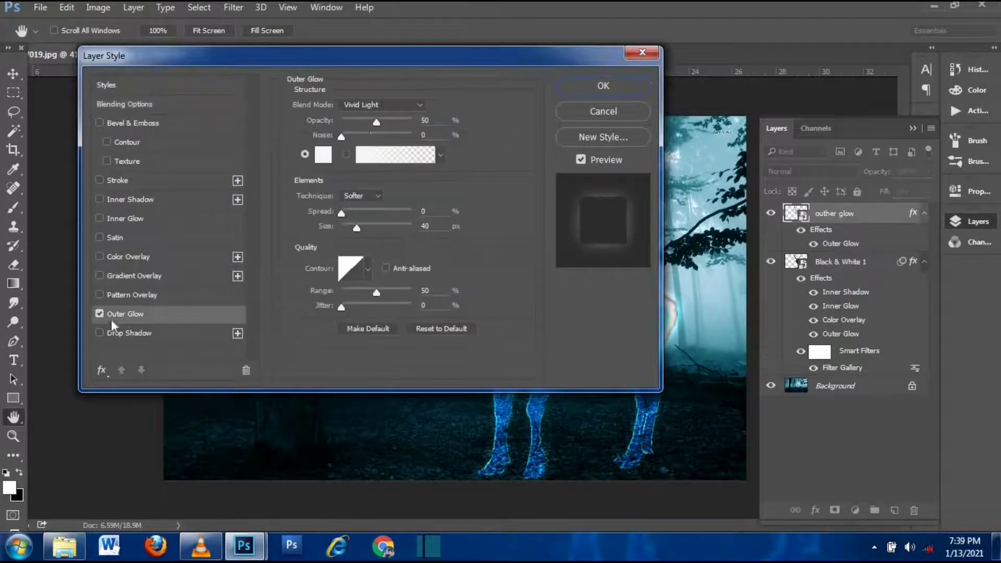
pyautogui.click(382, 103)
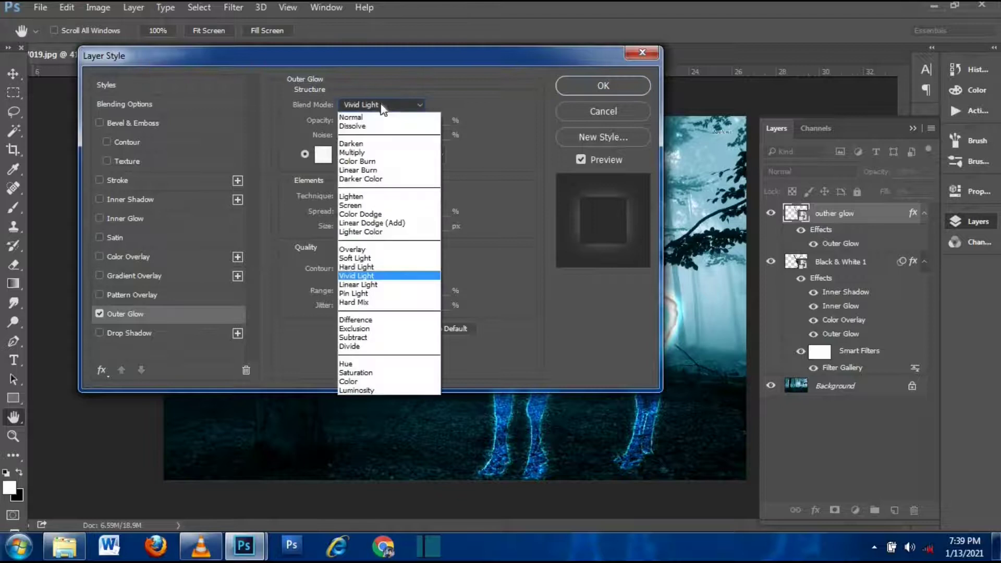
pyautogui.click(367, 214)
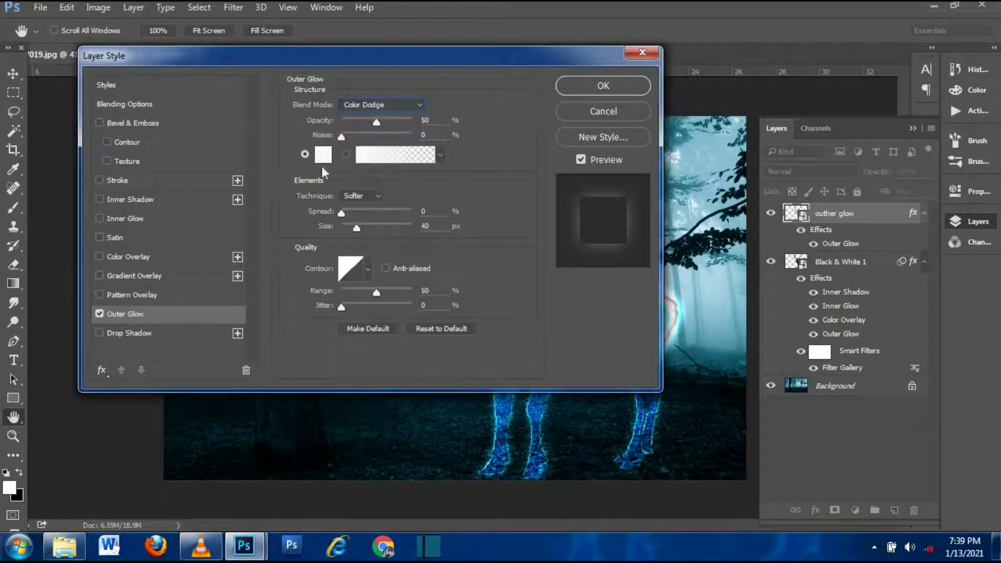
pyautogui.click(322, 155)
pyautogui.click(357, 224)
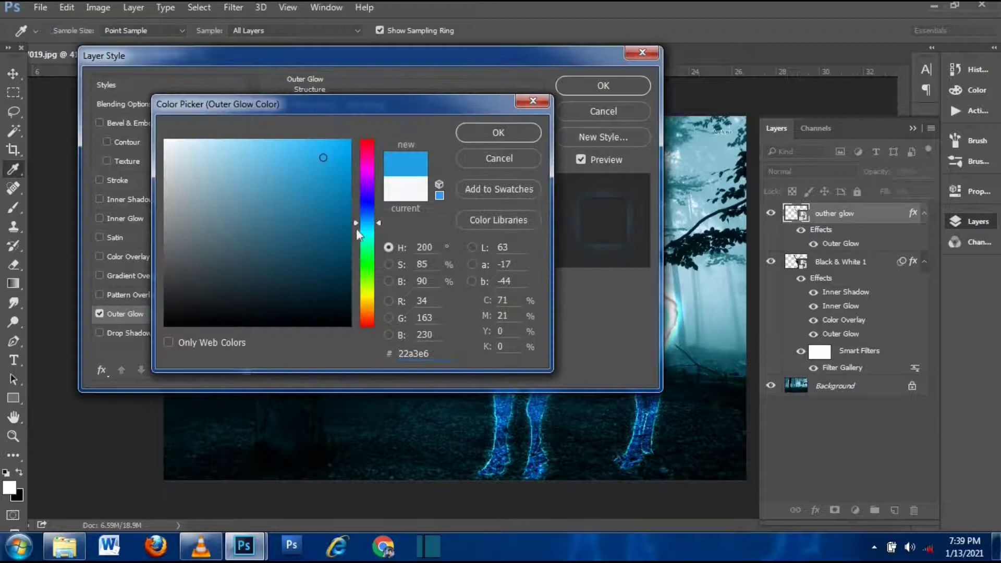
pyautogui.hotkey('ctrl', 'a')
pyautogui.write('00')
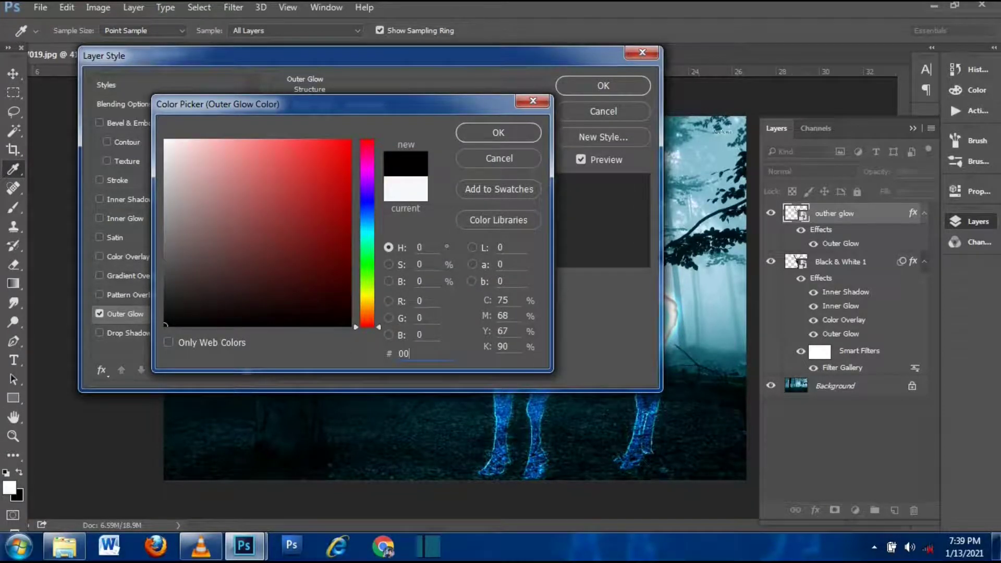
pyautogui.write('a8')
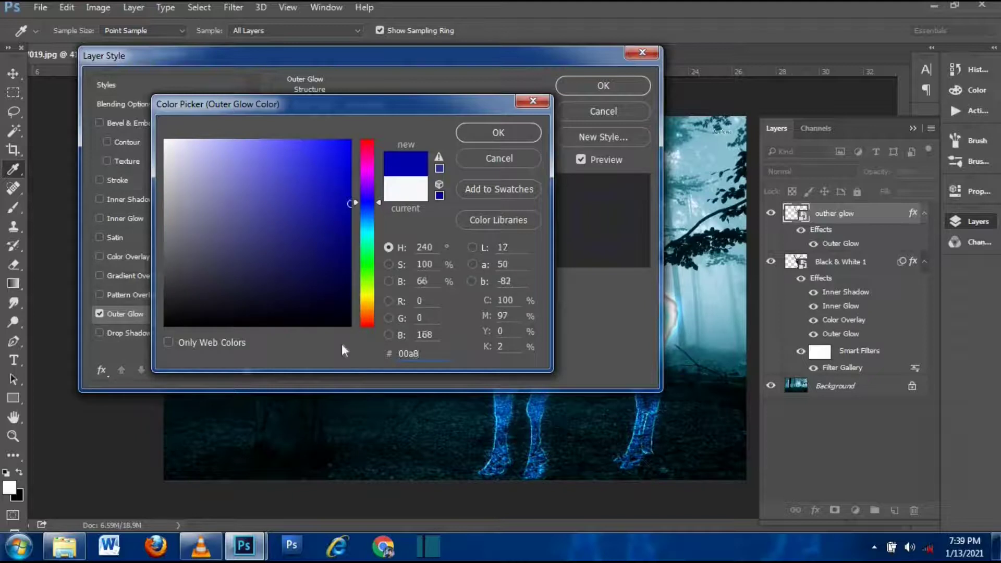
pyautogui.write('ff')
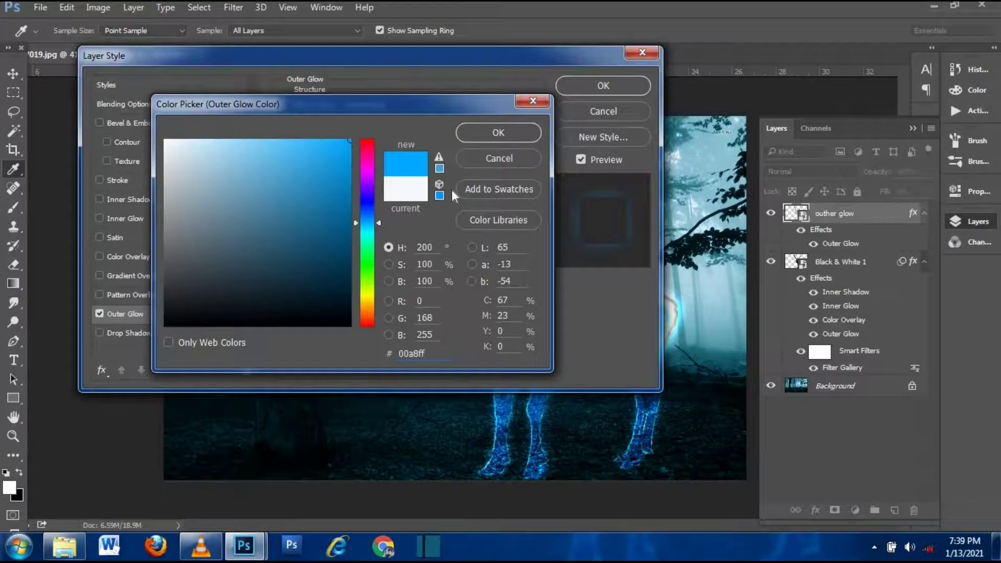
pyautogui.click(498, 133)
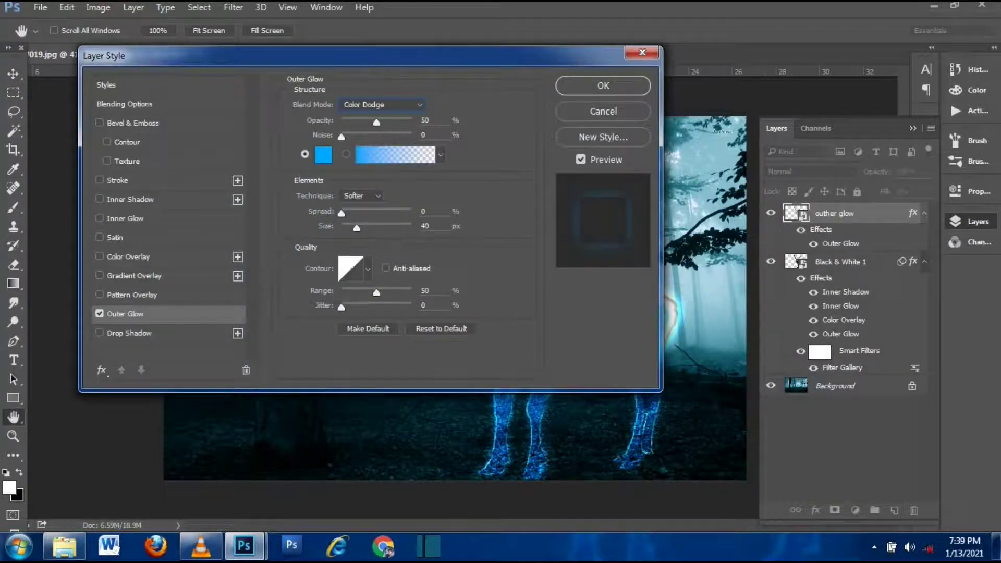
# Step: Set the outer glow Size to 250 px and Range to 32%, and apply it
pyautogui.moveTo(364, 230); pyautogui.dragTo(440, 234)
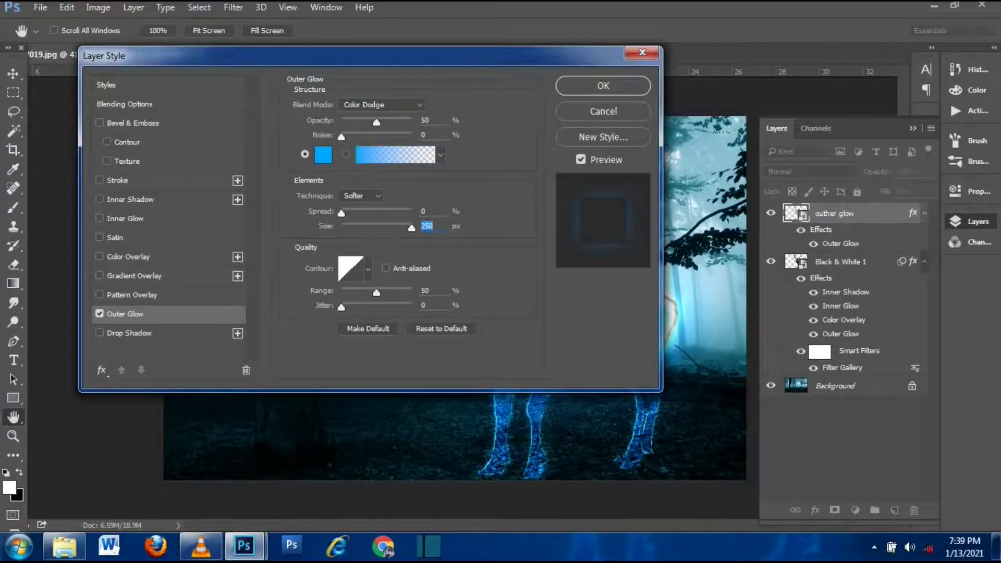
pyautogui.moveTo(377, 293); pyautogui.dragTo(364, 293)
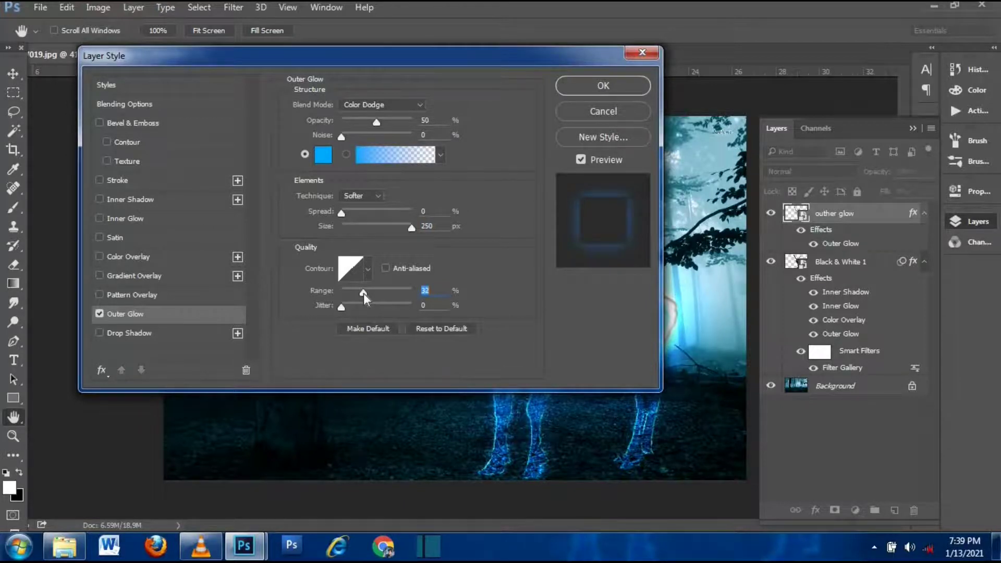
pyautogui.click(581, 258)
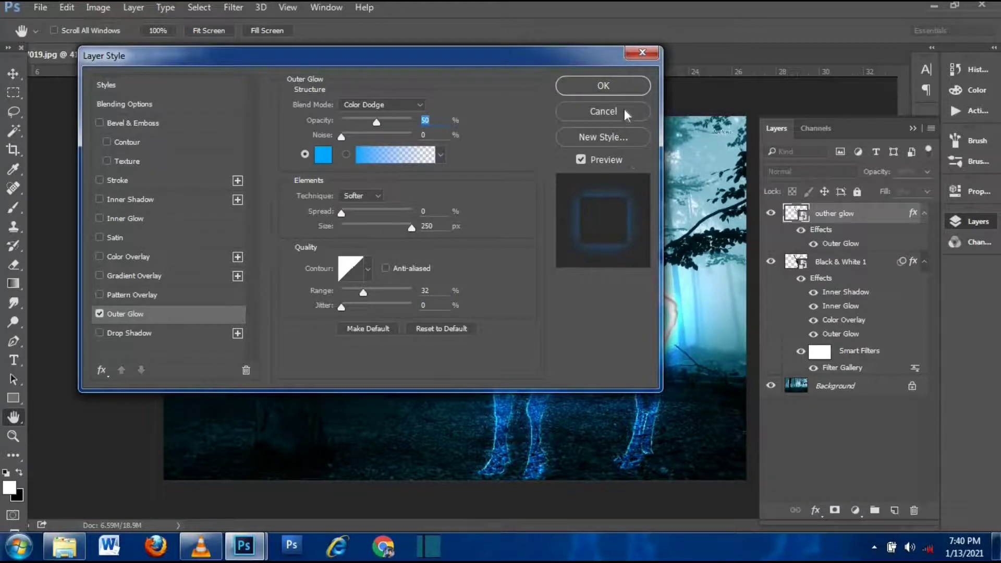
pyautogui.click(614, 89)
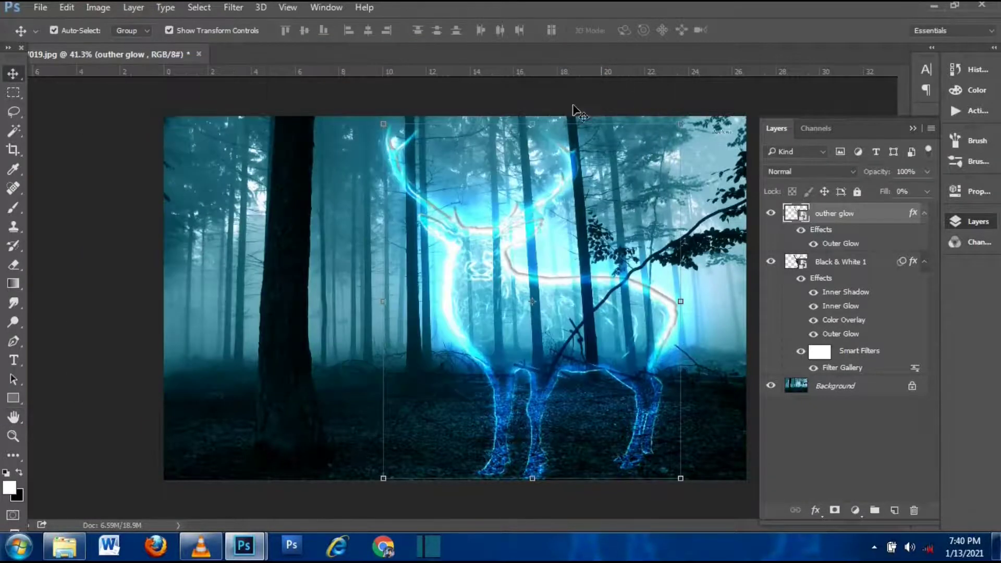
# Step: Duplicate outher glow; give the copy a Dissolve outer glow, 4% opacity, 150 px
pyautogui.press('ctrl')
pyautogui.hotkey('ctrl', 'j')
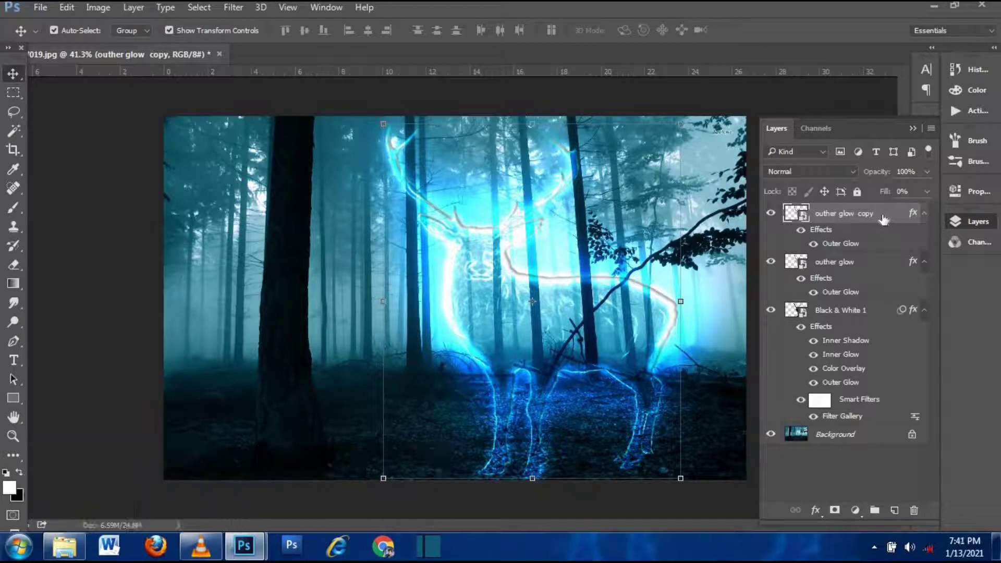
pyautogui.doubleClick(881, 220)
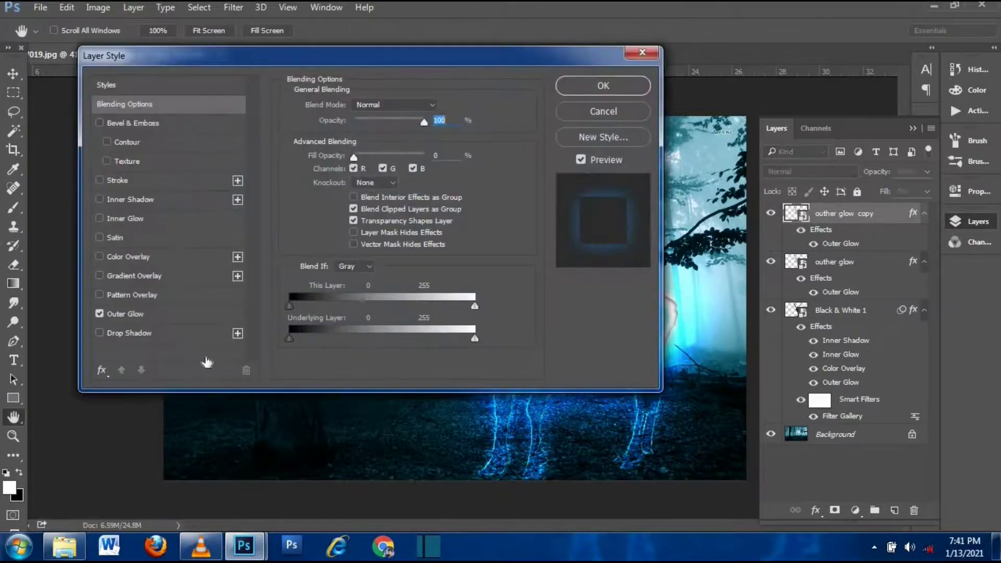
pyautogui.click(133, 313)
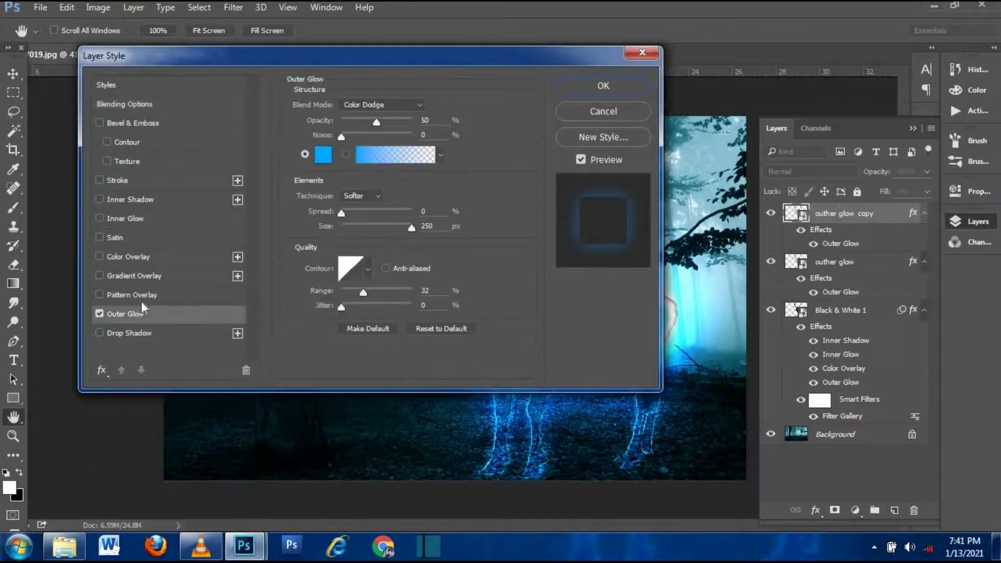
pyautogui.click(412, 106)
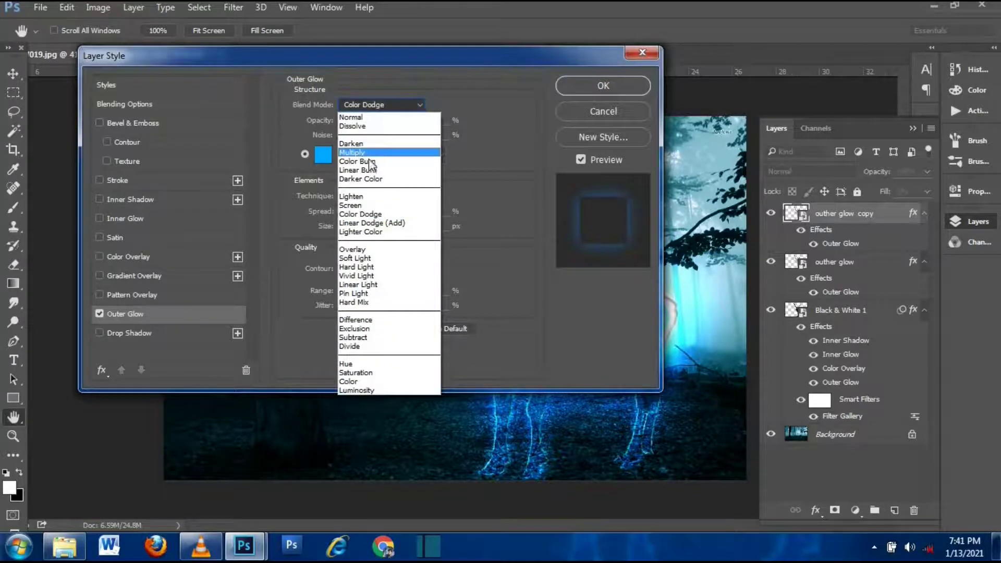
pyautogui.click(381, 127)
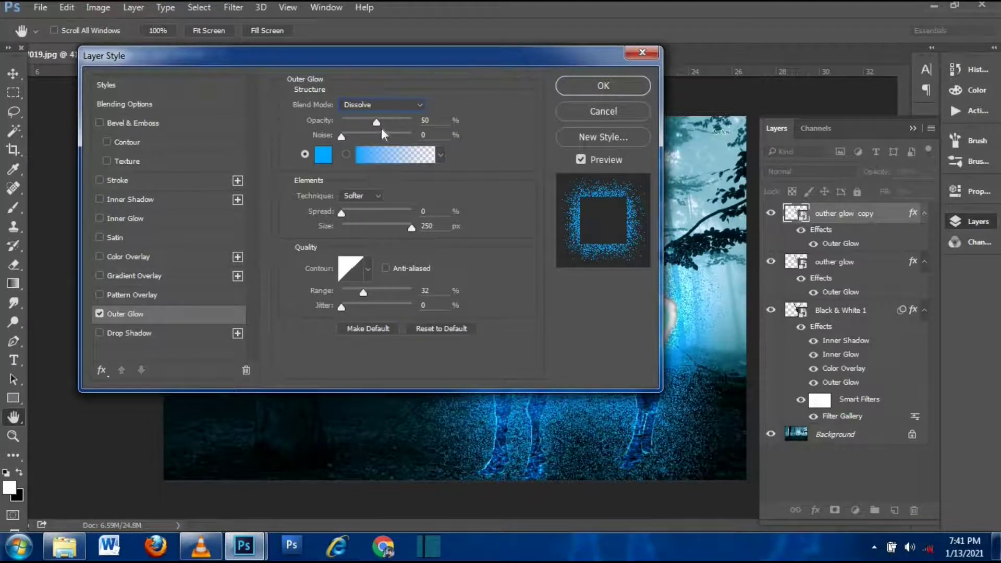
pyautogui.moveTo(374, 121); pyautogui.dragTo(345, 124)
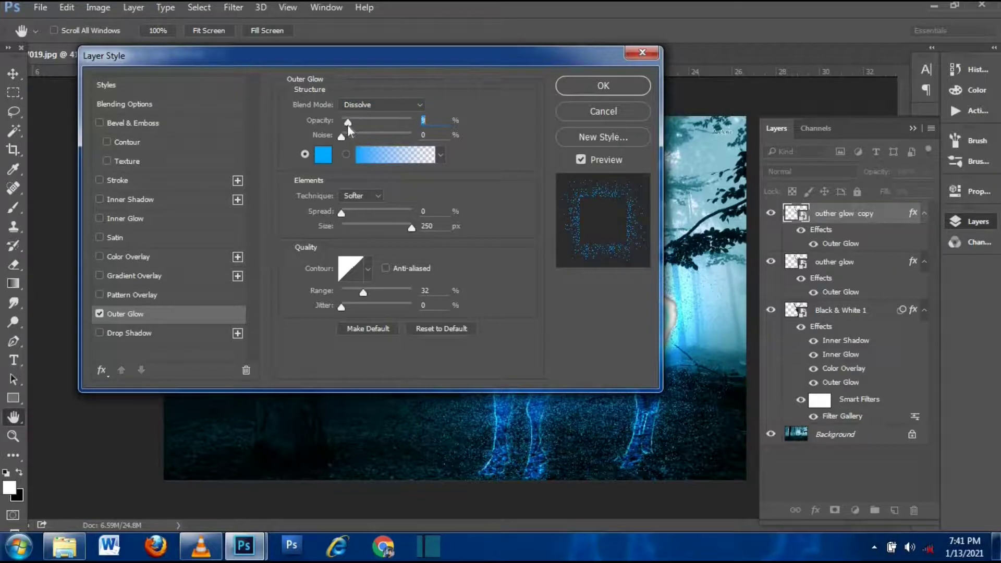
pyautogui.moveTo(395, 226); pyautogui.dragTo(387, 226)
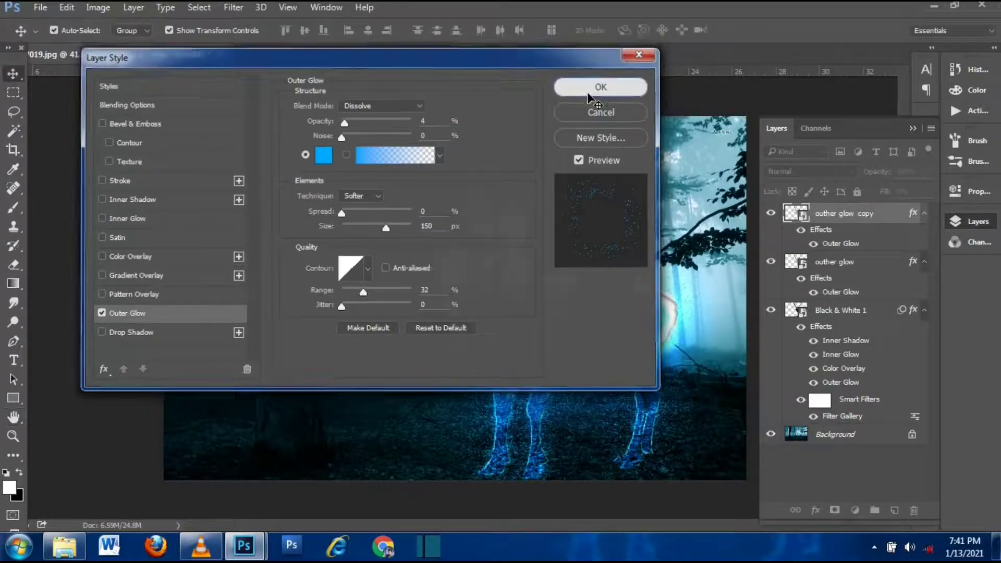
pyautogui.click(600, 86)
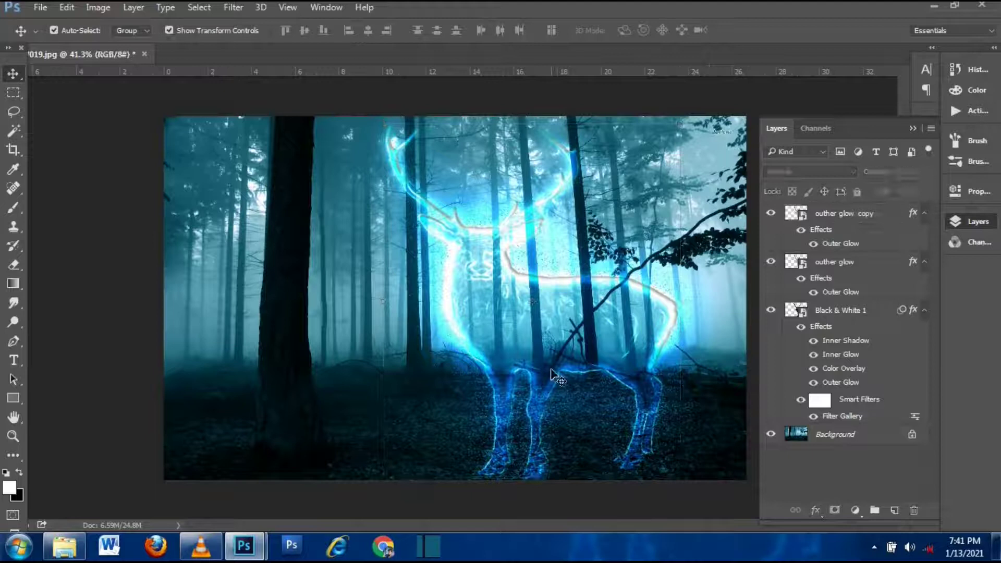
# Step: Group outher glow copy, outher glow and Black & White 1 into a group named stage
pyautogui.click(881, 213)
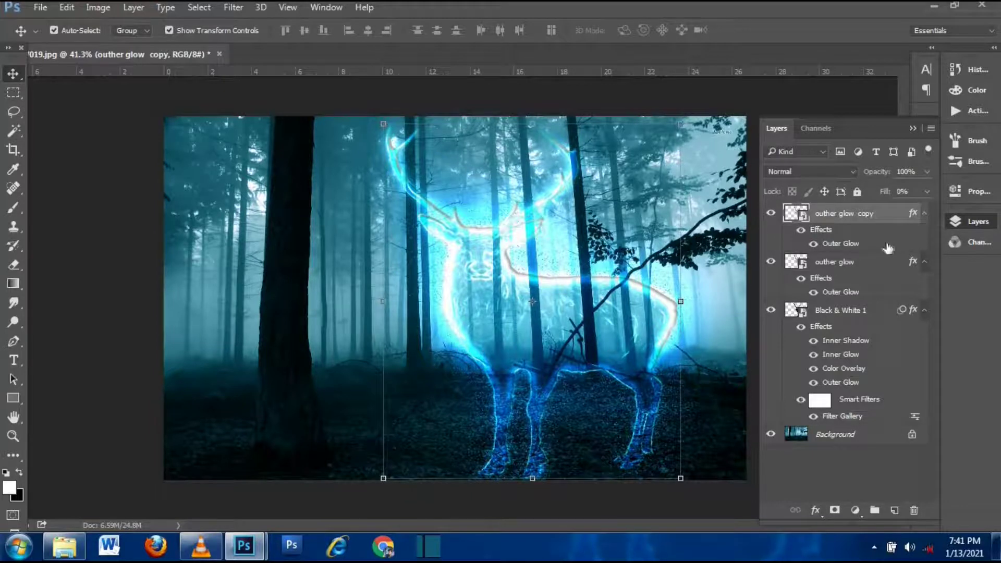
pyautogui.keyDown('ctrl'); pyautogui.click(851, 266); pyautogui.keyUp('ctrl')
pyautogui.keyDown('ctrl'); pyautogui.click(834, 313); pyautogui.keyUp('ctrl')
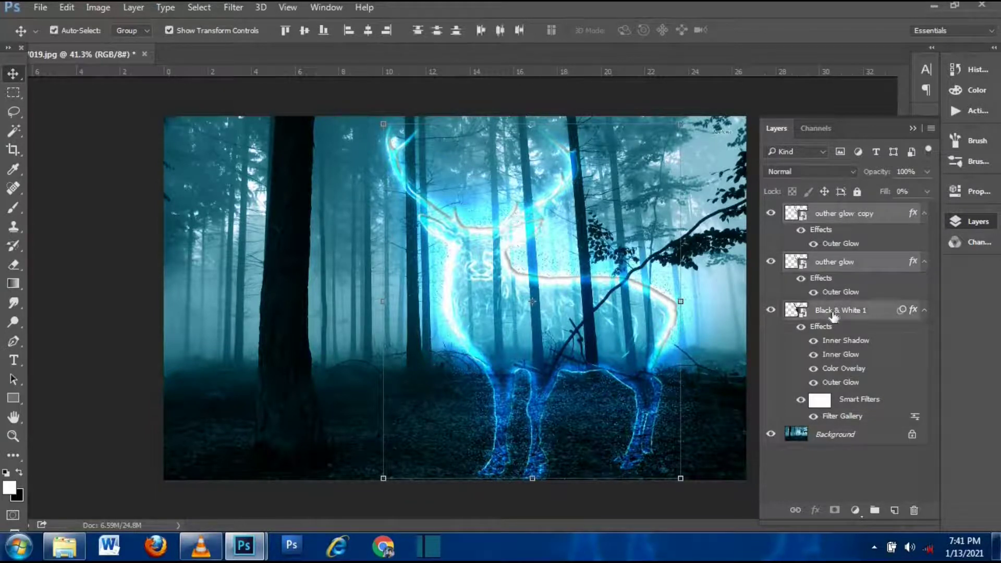
pyautogui.hotkey('ctrl', 'g')
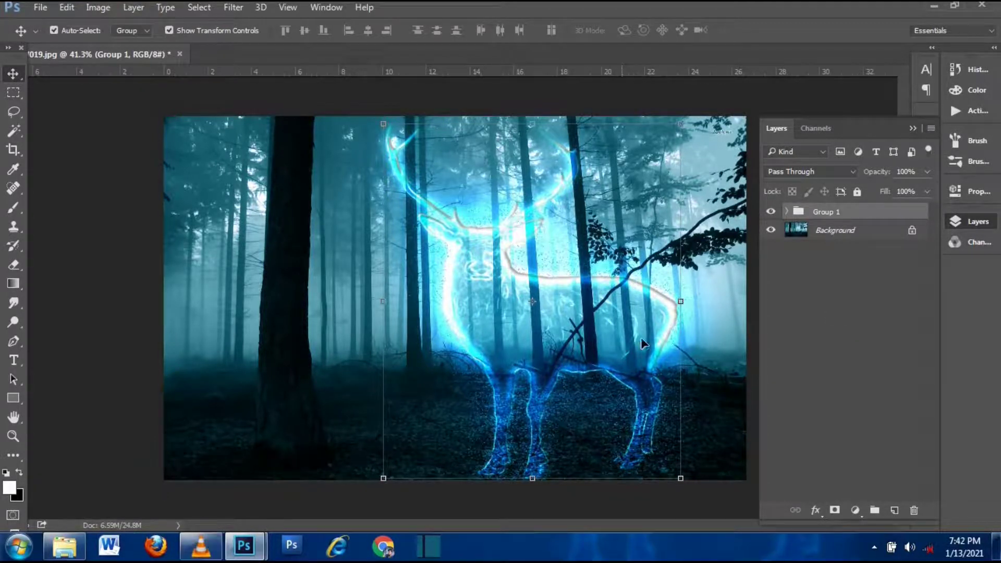
pyautogui.click(855, 400)
pyautogui.click(880, 218)
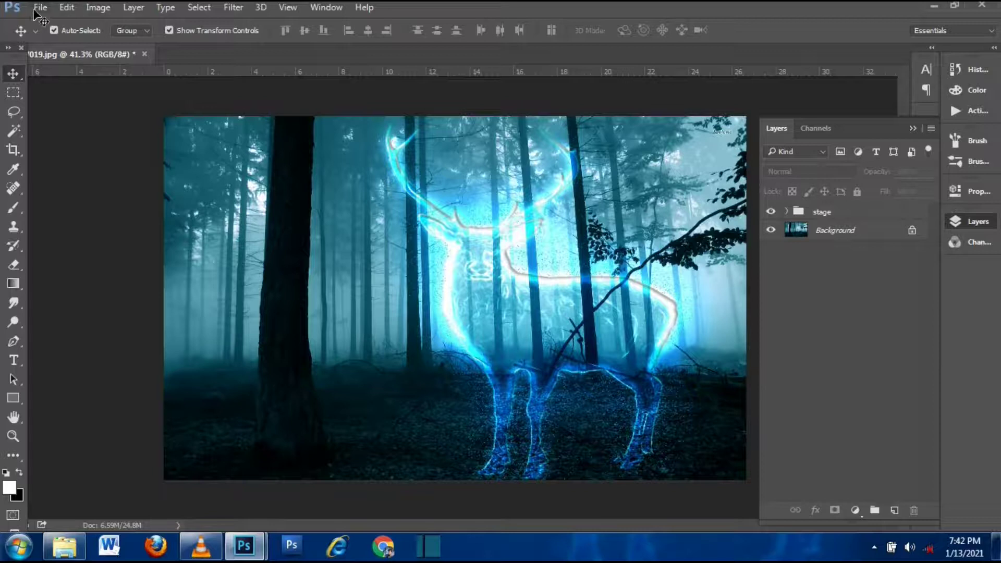
pyautogui.click(40, 7)
# Step: Open Swirling Smoke.jpg and copy it into the deer document as a new layer
pyautogui.click(65, 36)
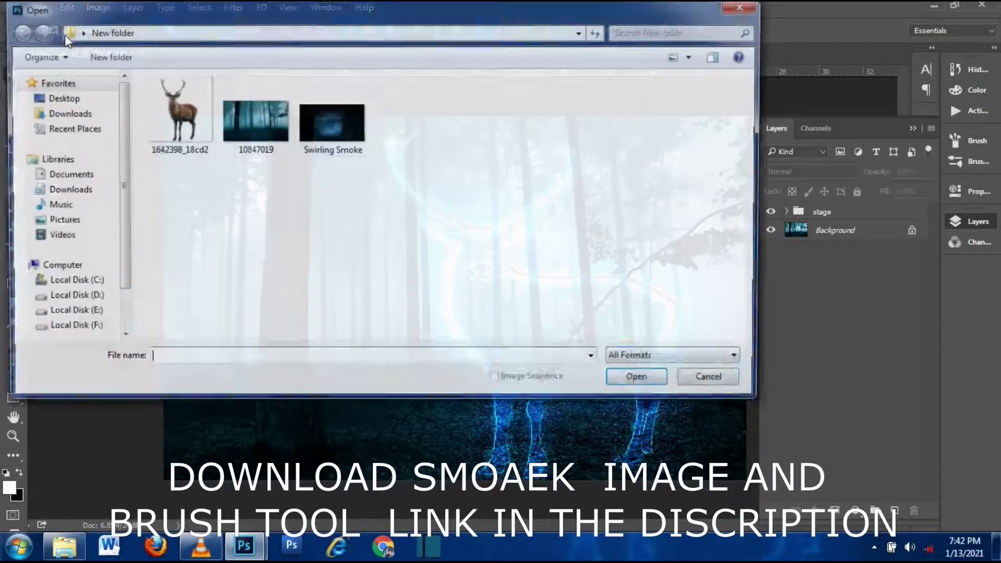
pyautogui.doubleClick(351, 142)
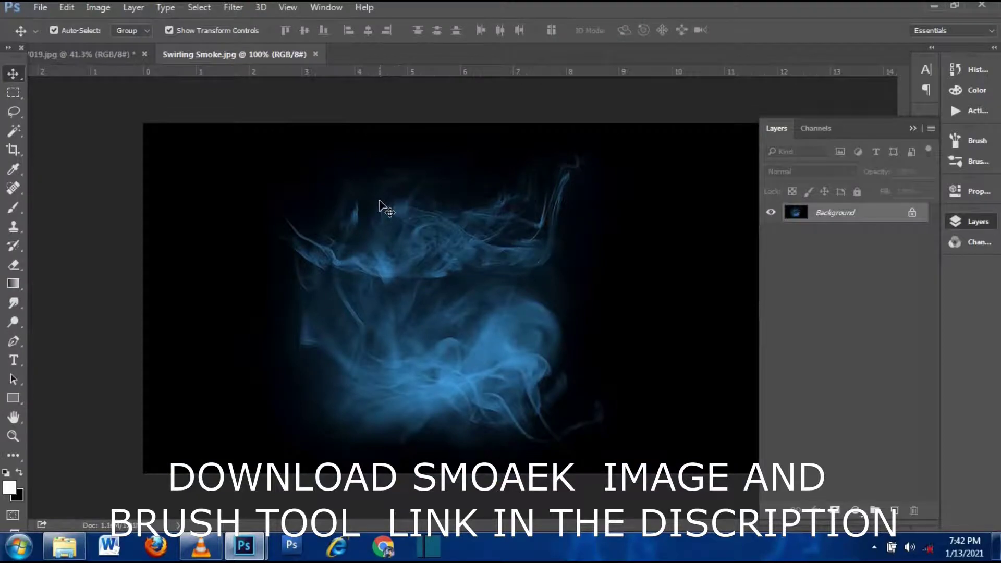
pyautogui.moveTo(119, 56); pyautogui.dragTo(427, 102)
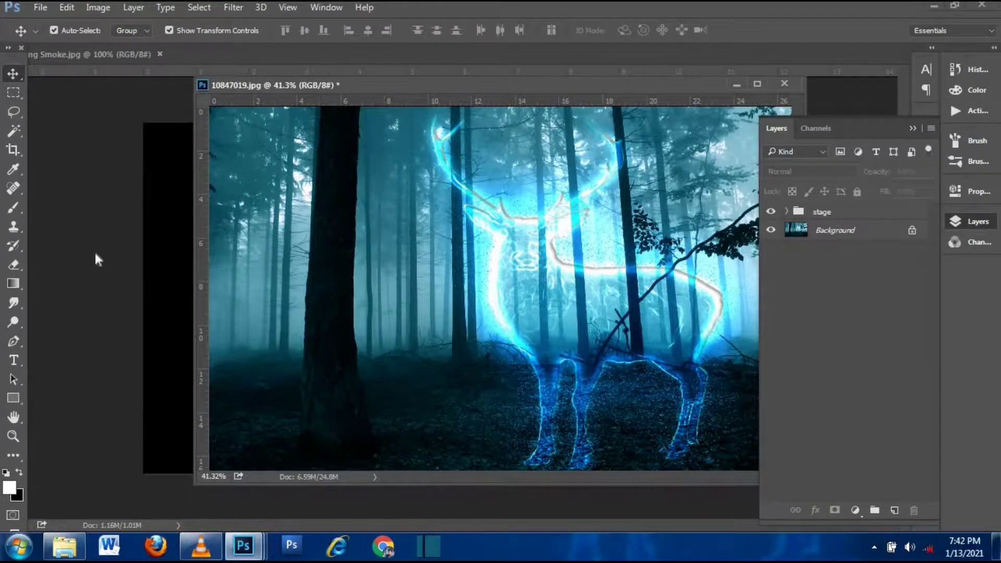
pyautogui.click(155, 234)
pyautogui.moveTo(156, 234); pyautogui.dragTo(433, 255)
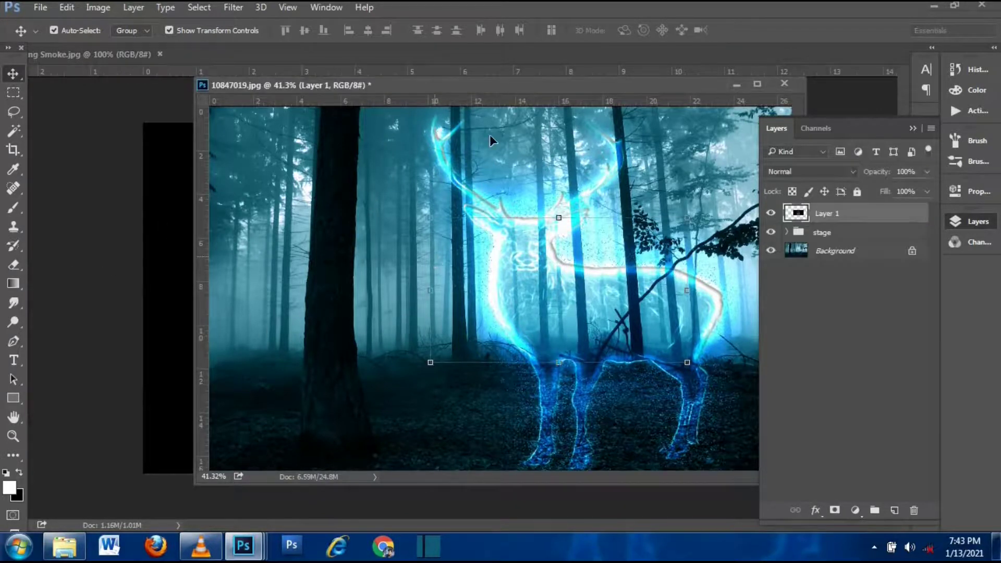
pyautogui.moveTo(491, 92); pyautogui.dragTo(498, 47)
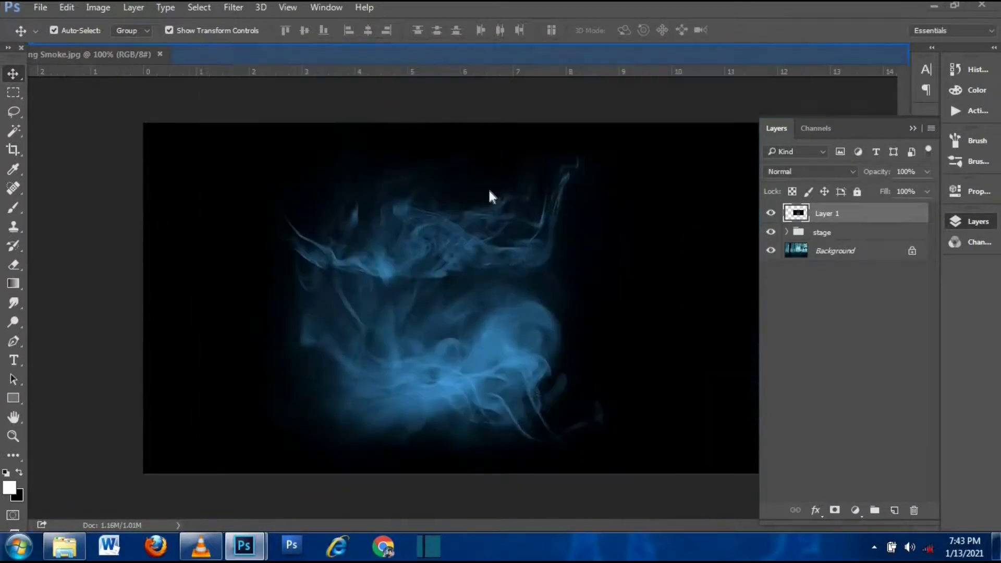
# Step: Move and enlarge the smoke layer over the canvas, with its fill temporarily lowered to 45%
pyautogui.moveTo(484, 260); pyautogui.dragTo(323, 196)
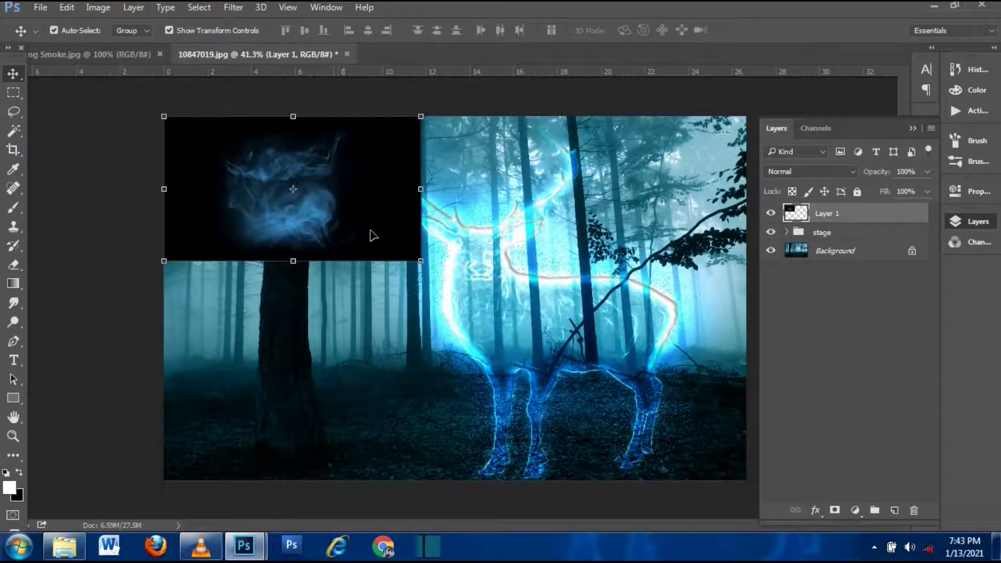
pyautogui.moveTo(425, 261); pyautogui.dragTo(909, 467)
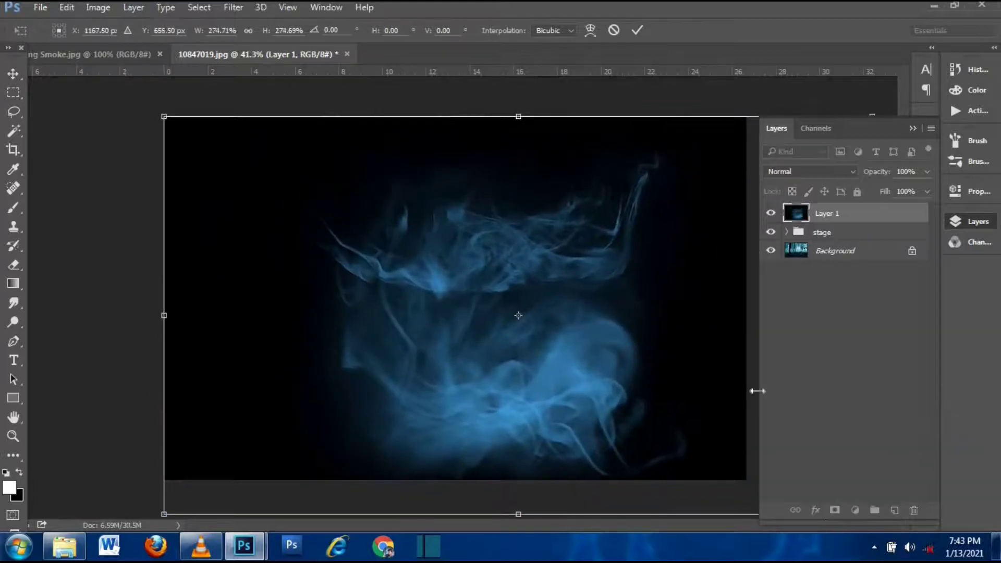
pyautogui.doubleClick(502, 317)
pyautogui.moveTo(500, 313); pyautogui.dragTo(502, 295)
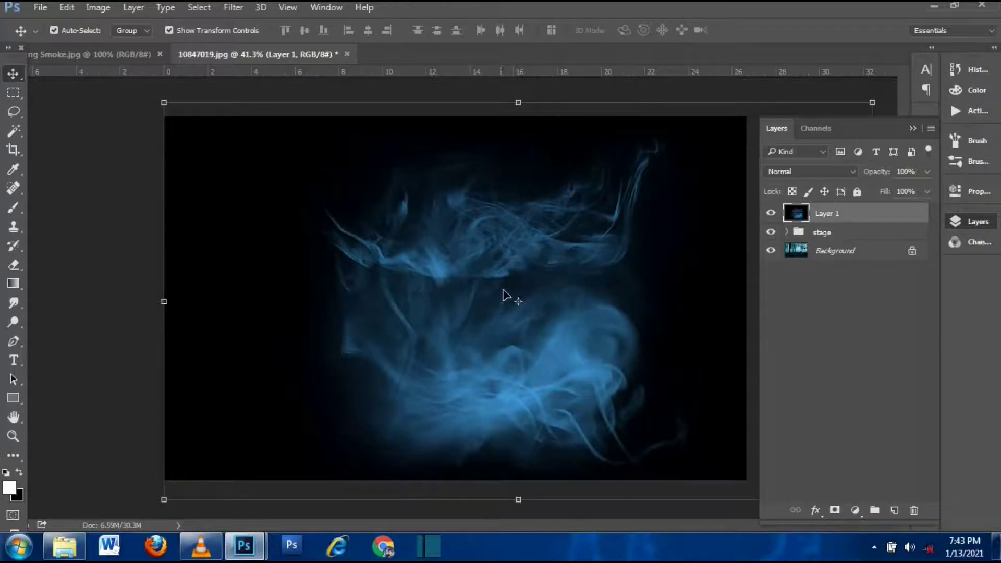
pyautogui.click(926, 191)
pyautogui.click(874, 209)
pyautogui.moveTo(877, 208); pyautogui.dragTo(888, 206)
pyautogui.moveTo(505, 260)
pyautogui.mouseDown()
pyautogui.moveTo(558, 249)
pyautogui.moveTo(639, 255)
pyautogui.moveTo(537, 262)
pyautogui.mouseUp()
# Step: Stretch the smoke wider, shift it right over the deer, and restore fill to 100%
pyautogui.moveTo(196, 298); pyautogui.dragTo(67, 299)
pyautogui.moveTo(301, 277); pyautogui.dragTo(399, 269)
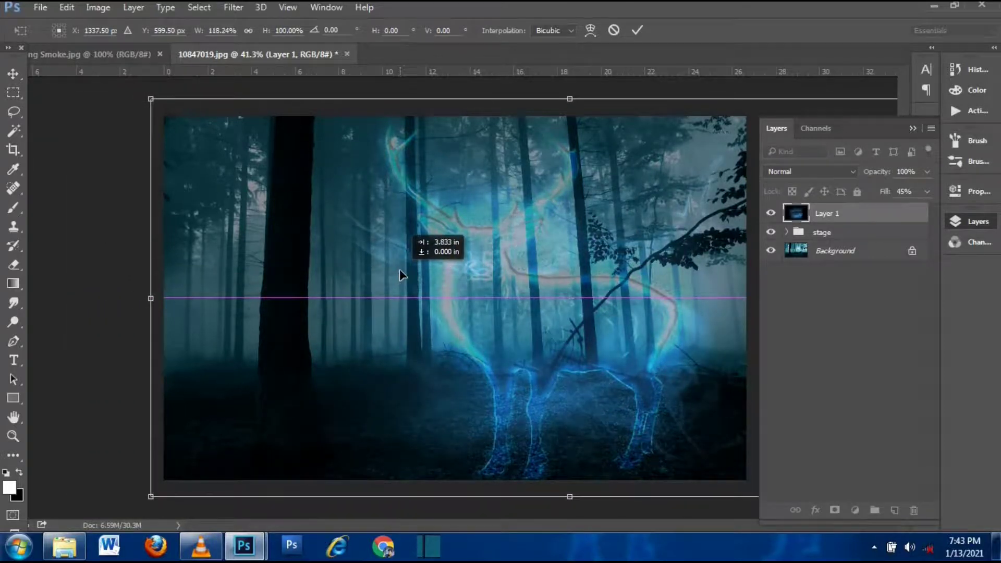
pyautogui.press('Return')
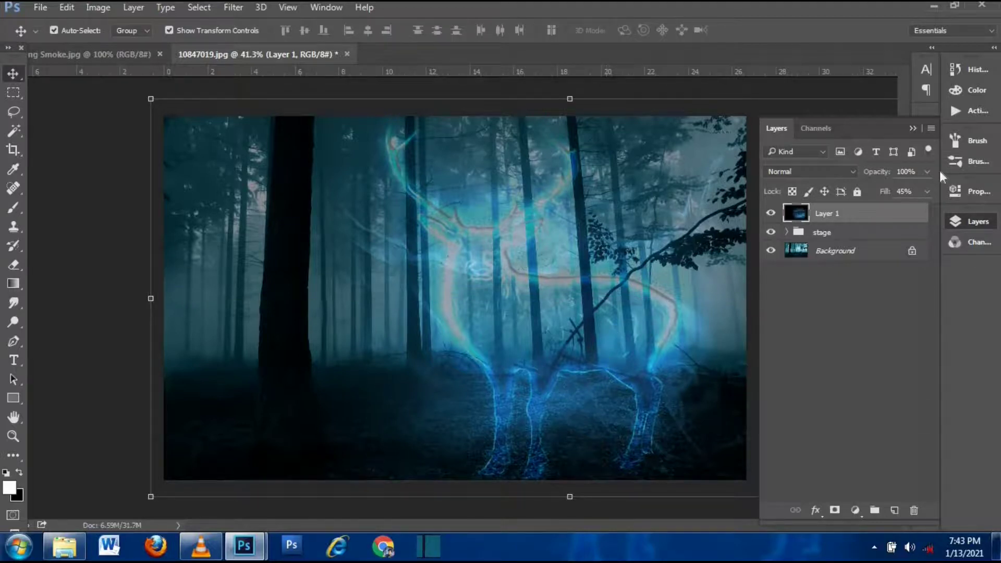
pyautogui.click(923, 192)
pyautogui.moveTo(921, 208); pyautogui.dragTo(933, 209)
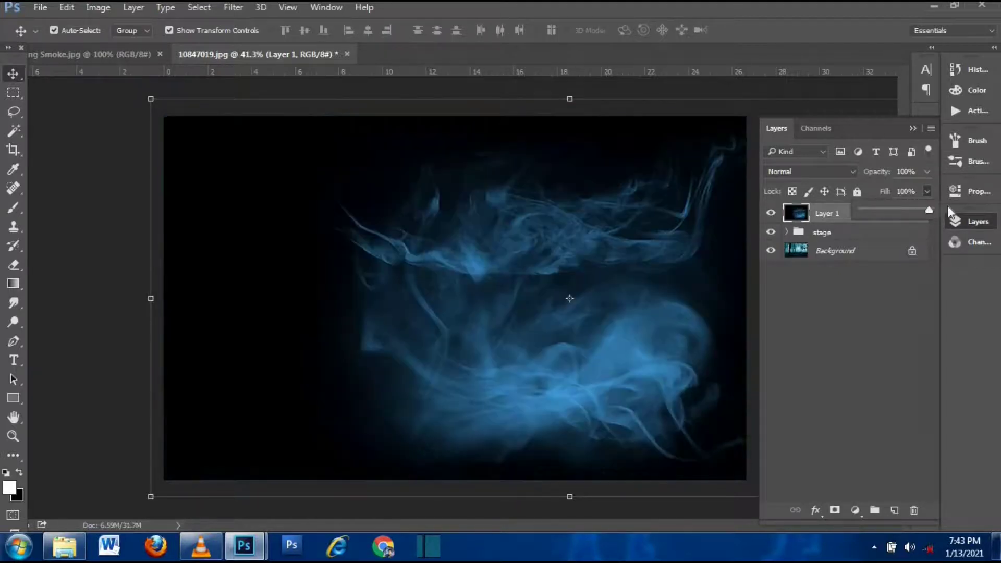
pyautogui.click(861, 333)
# Step: Set the smoke layer, Layer 1, to Screen blend mode
pyautogui.click(891, 215)
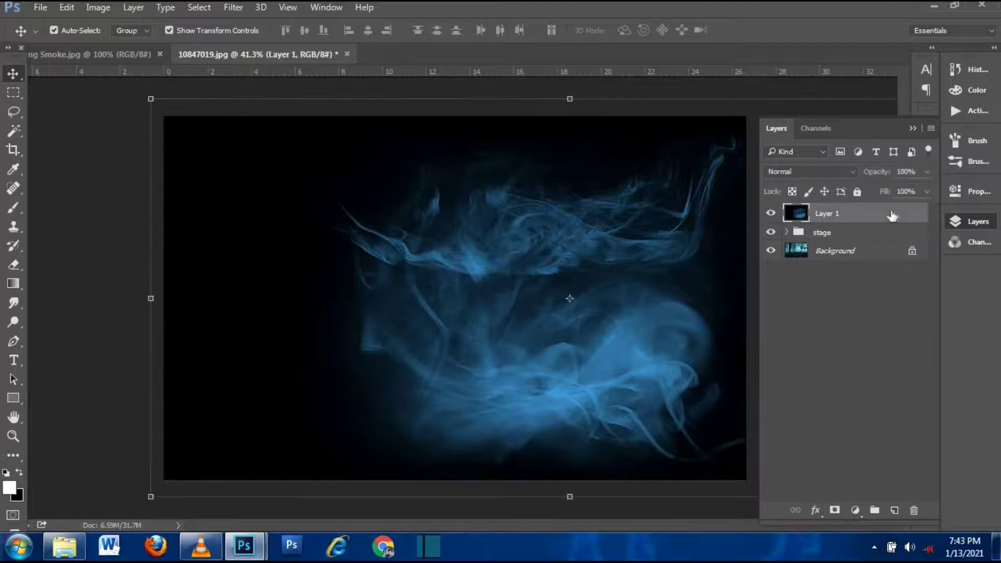
pyautogui.click(787, 172)
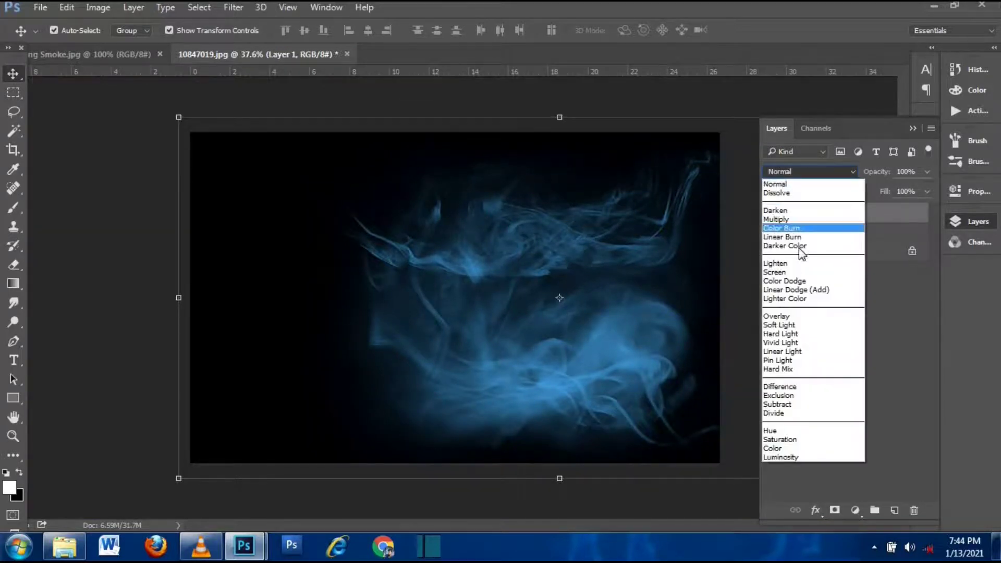
pyautogui.click(780, 271)
pyautogui.click(890, 313)
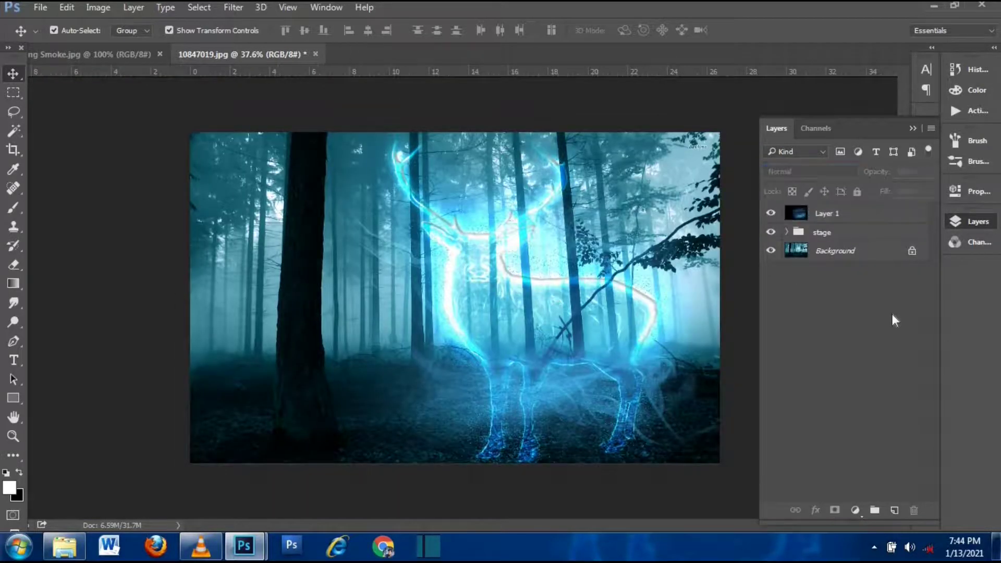
pyautogui.click(796, 222)
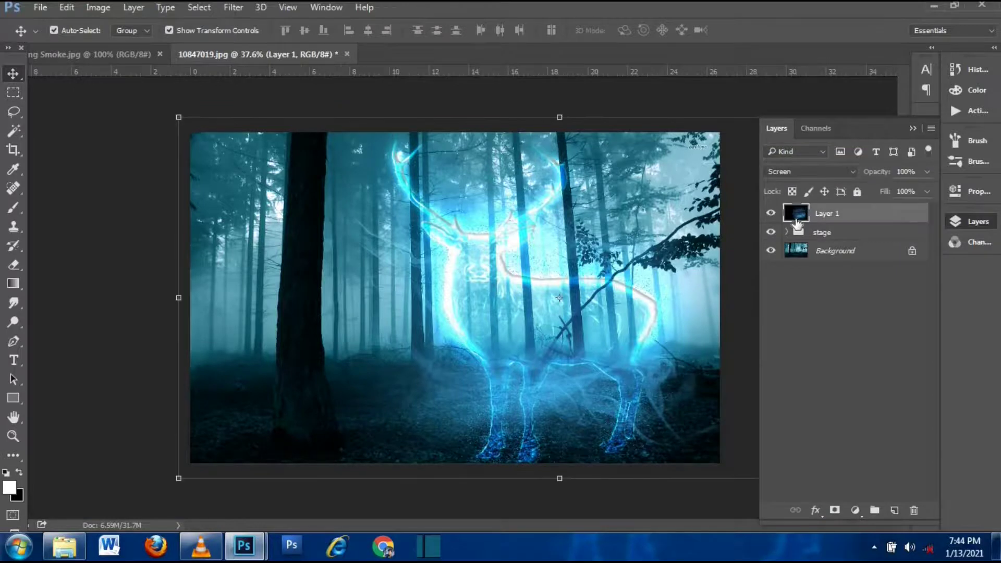
# Step: Split the This Layer black Blend If slider to 0/150 to fade the smoke's dark tones
pyautogui.doubleClick(796, 222)
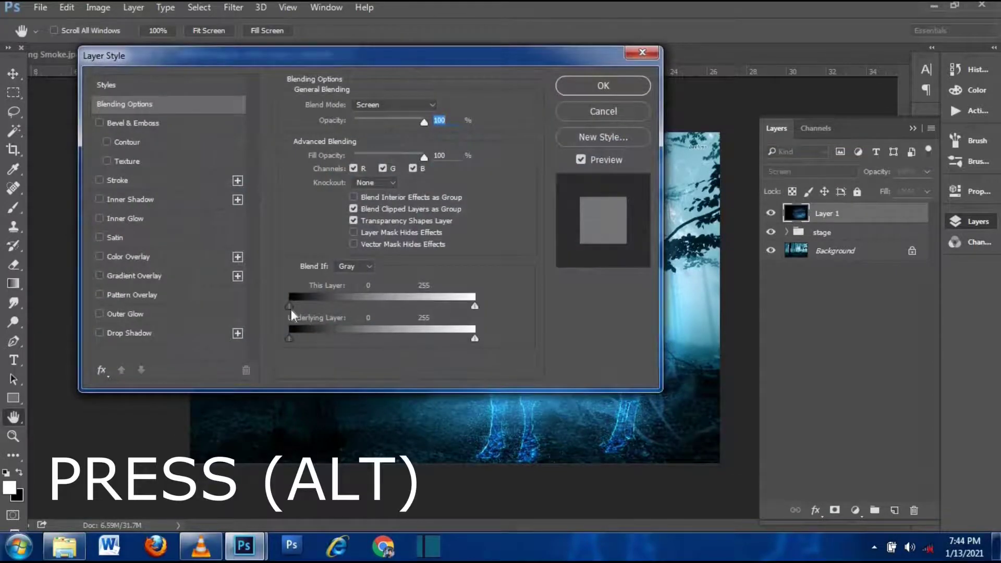
pyautogui.moveTo(290, 307); pyautogui.dragTo(337, 307)
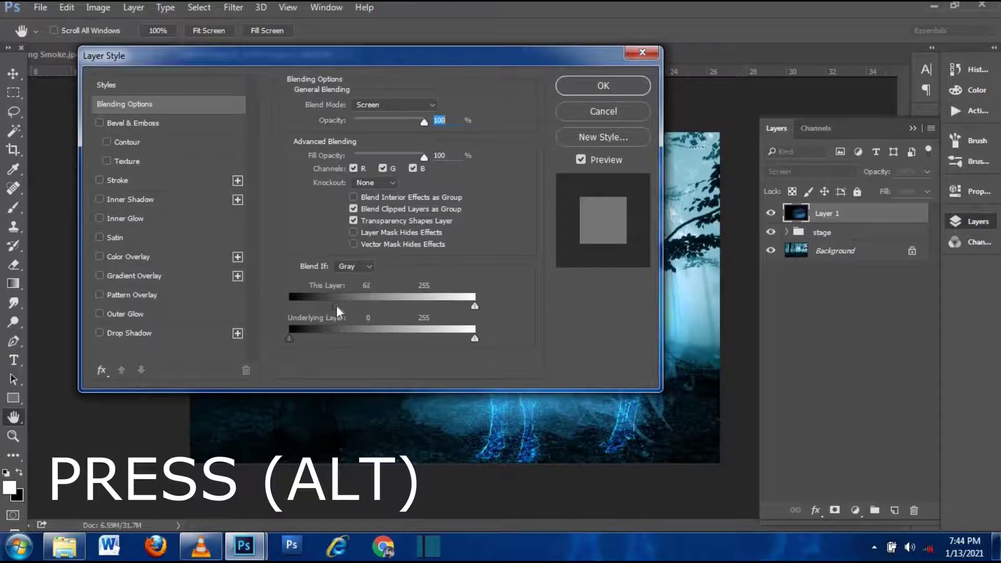
pyautogui.moveTo(458, 55)
pyautogui.mouseDown()
pyautogui.moveTo(199, 32)
pyautogui.moveTo(282, 24)
pyautogui.mouseUp()
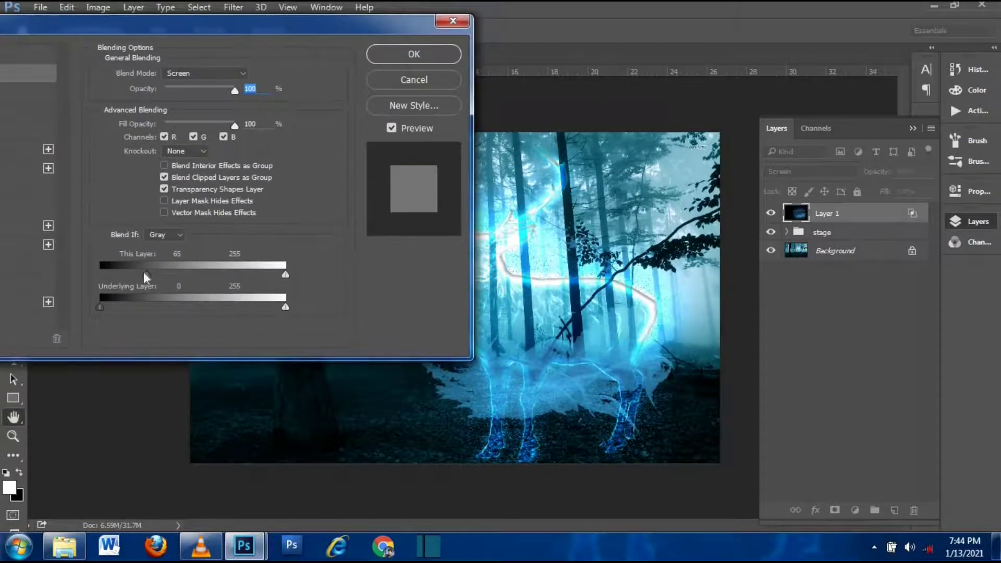
pyautogui.moveTo(144, 273)
pyautogui.mouseDown()
pyautogui.moveTo(100, 273)
pyautogui.moveTo(214, 270)
pyautogui.mouseUp()
pyautogui.press('alt')
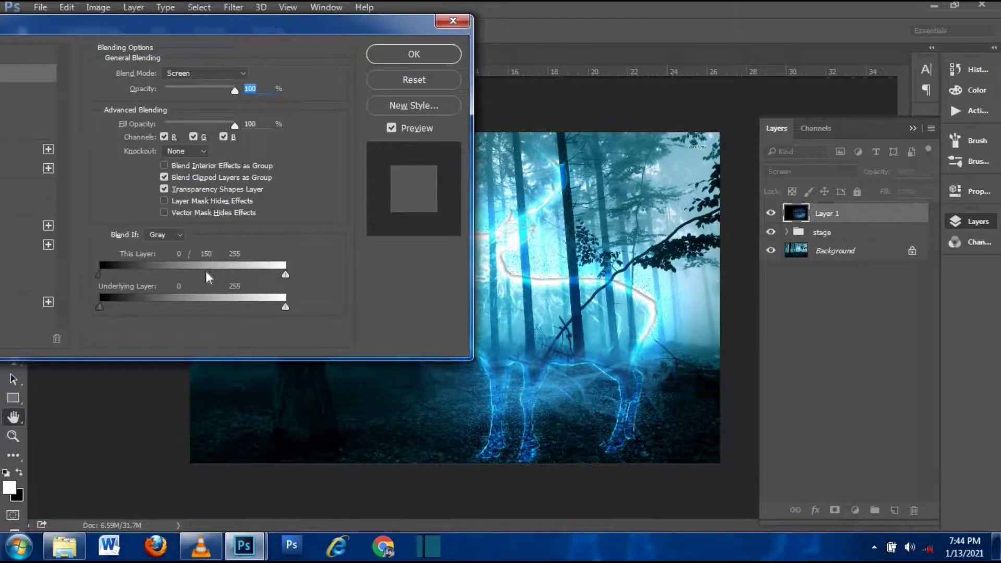
pyautogui.click(410, 59)
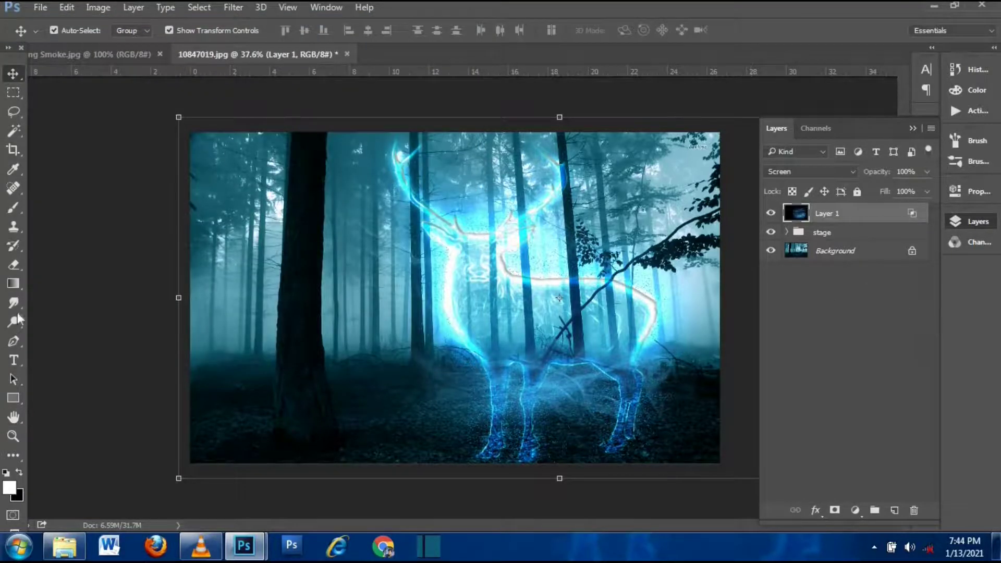
# Step: Add a new empty Layer 2 and place it inside Group 1
pyautogui.click(853, 306)
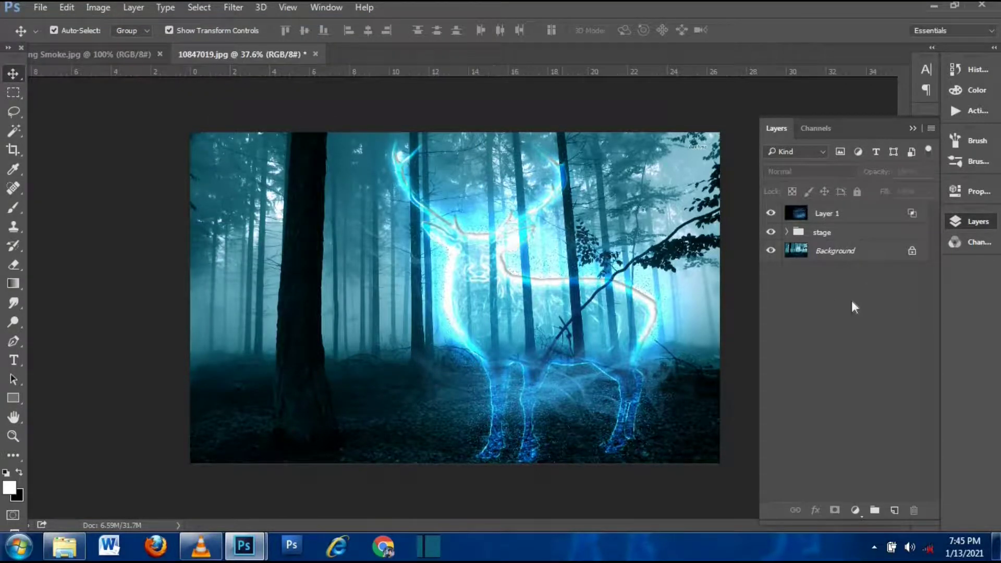
pyautogui.click(894, 511)
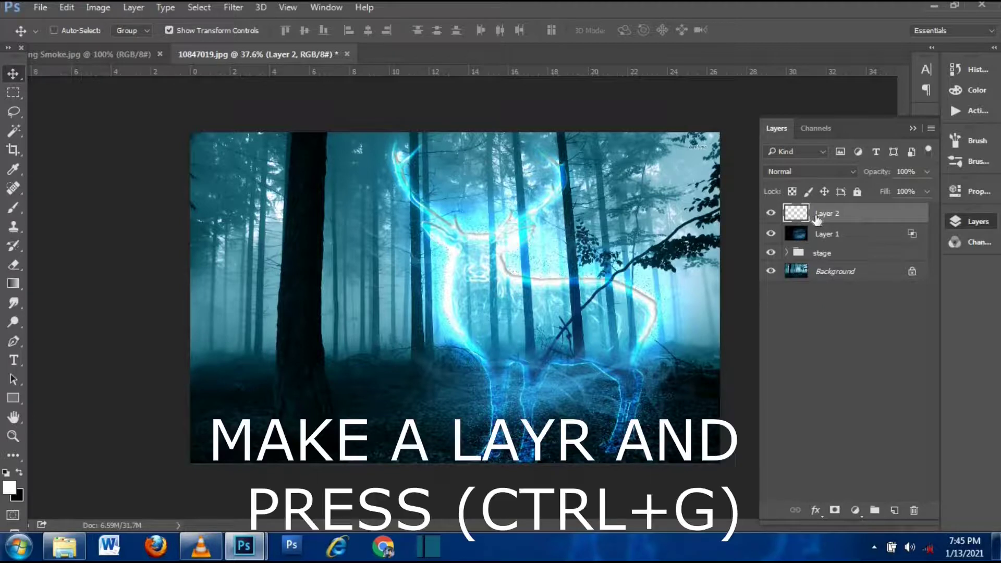
pyautogui.hotkey('ctrl', 'g')
pyautogui.click(14, 209)
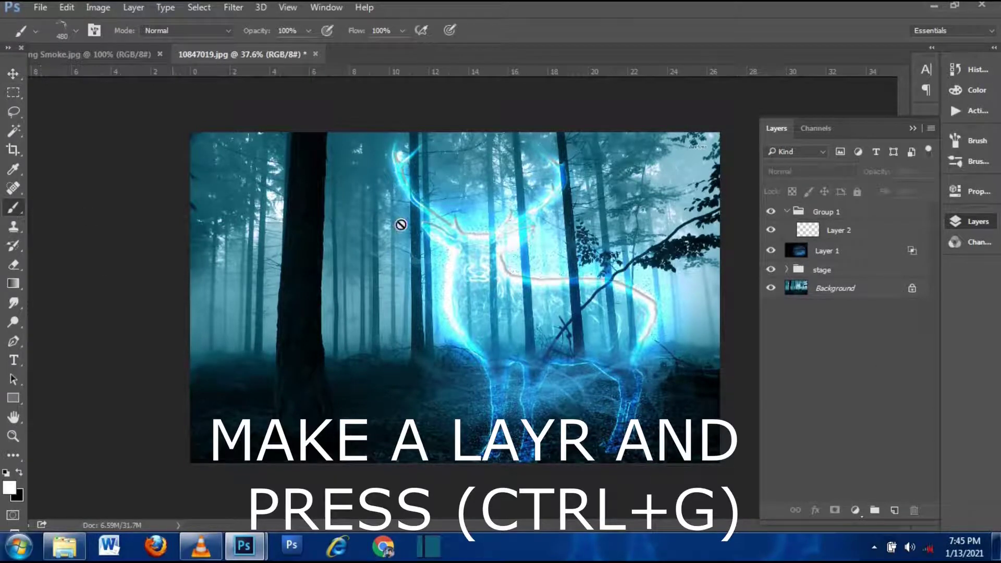
pyautogui.click(837, 232)
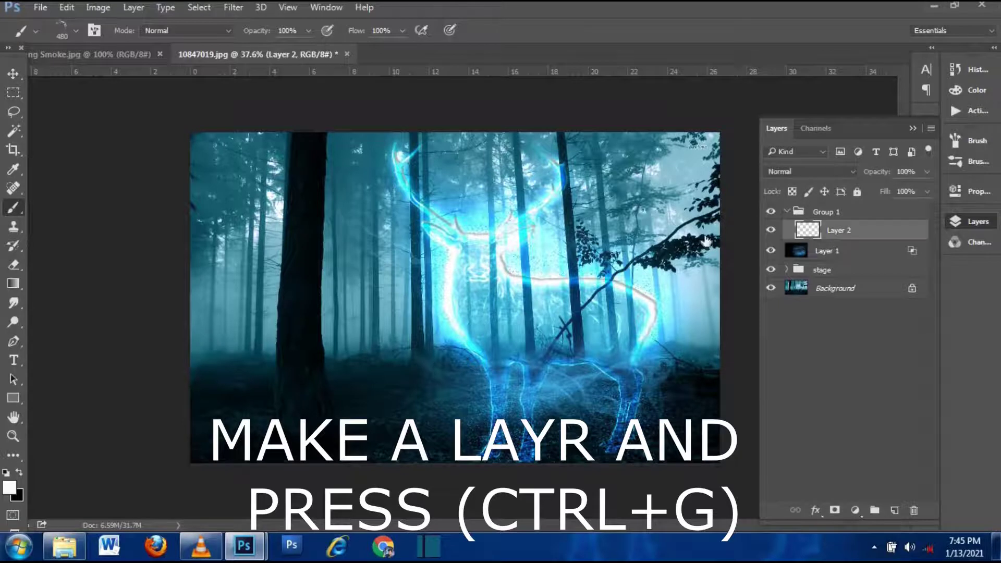
# Step: Pick a smoke brush preset at 1811 px and rotate the canvas view about 20 degrees
pyautogui.rightClick(533, 220)
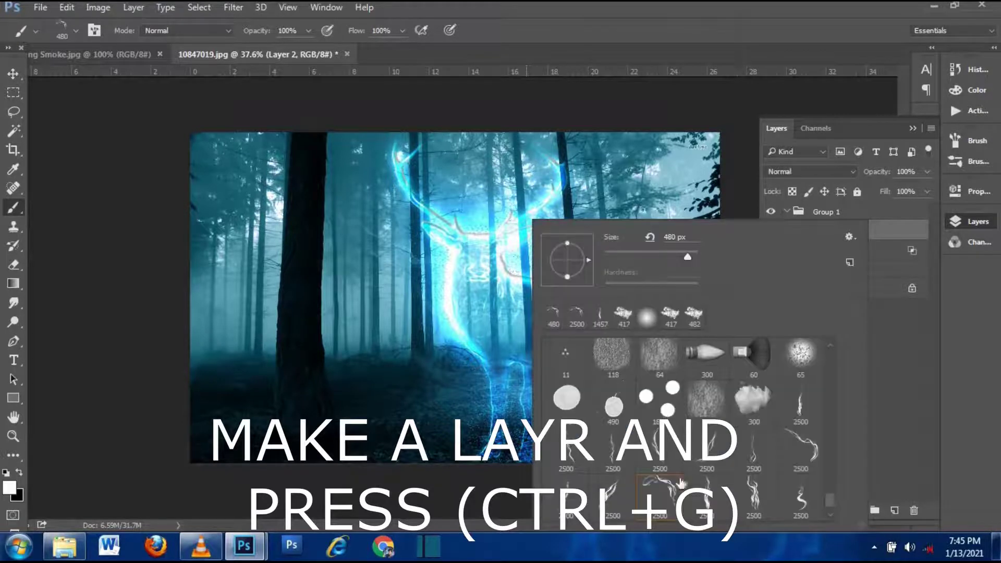
pyautogui.click(661, 493)
pyautogui.press('Return')
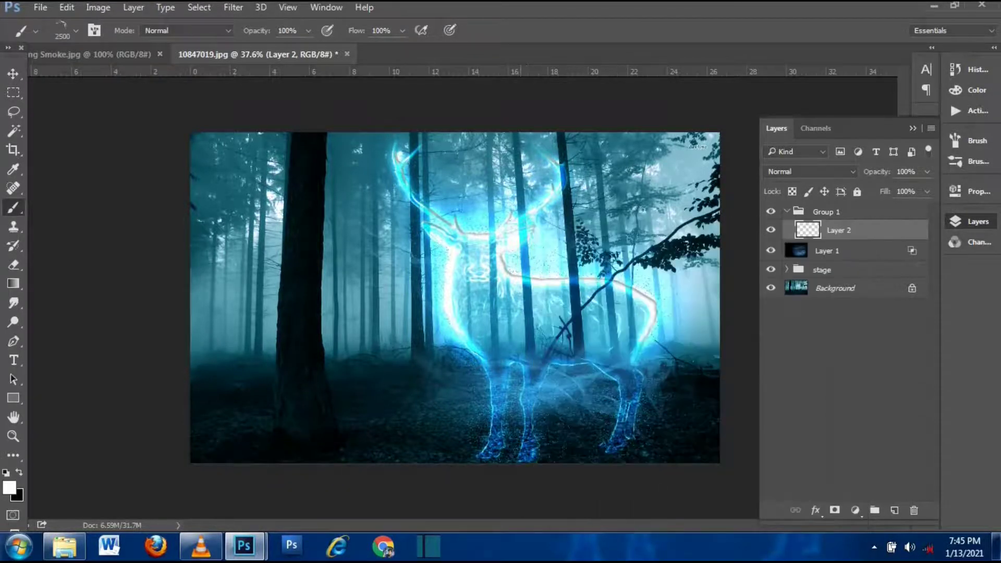
pyautogui.rightClick(436, 219)
pyautogui.click(555, 257)
pyautogui.moveTo(579, 258); pyautogui.dragTo(596, 251)
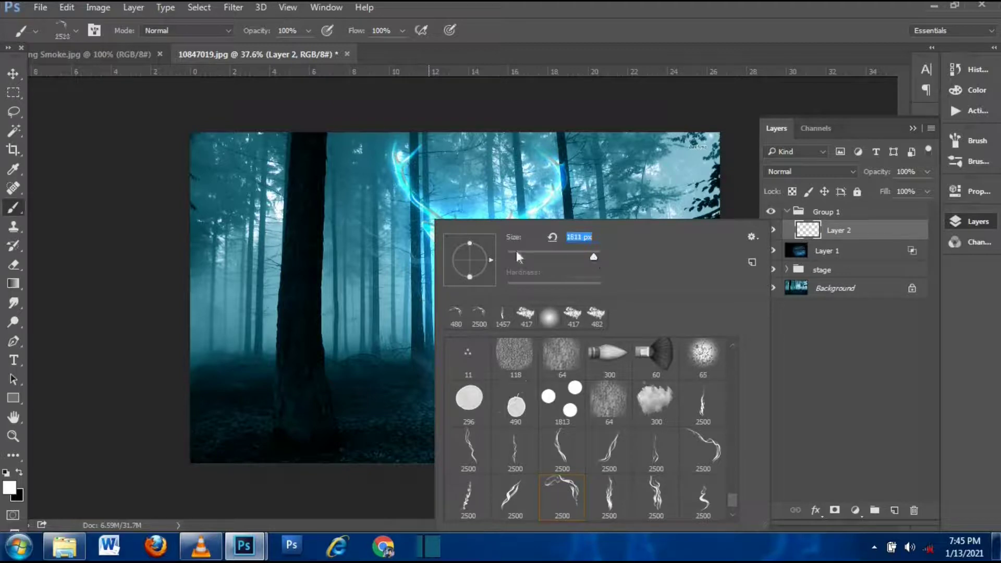
pyautogui.press('Return')
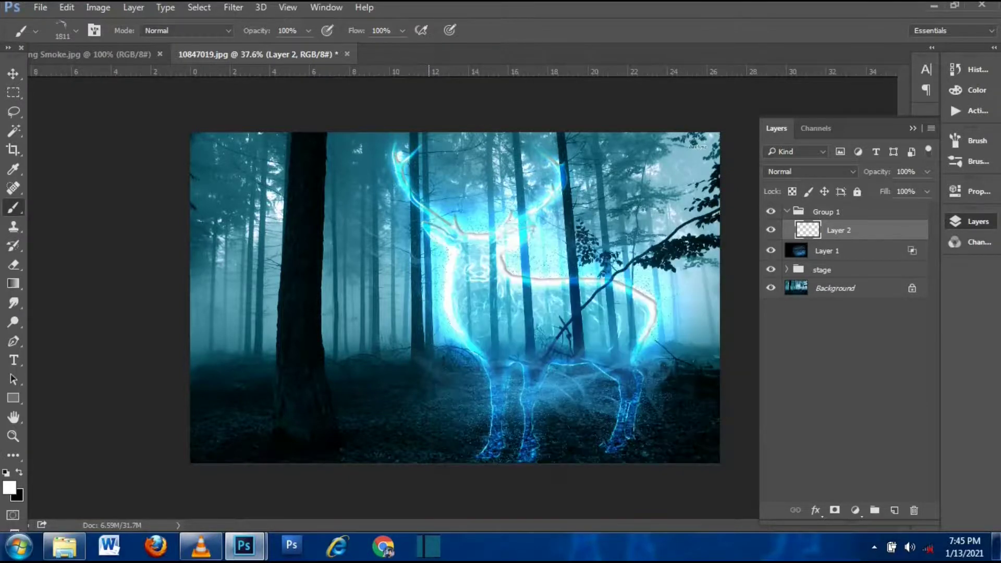
pyautogui.click(429, 297)
pyautogui.hotkey('ctrl', 'z')
pyautogui.press('r')
pyautogui.moveTo(574, 284)
pyautogui.mouseDown()
pyautogui.moveTo(570, 324)
pyautogui.moveTo(570, 201)
pyautogui.mouseUp()
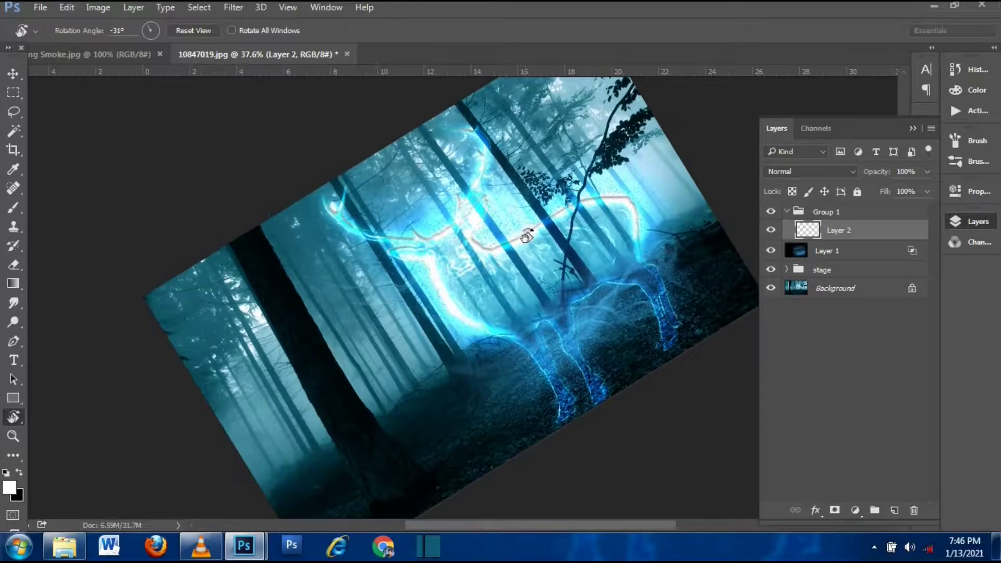
# Step: Set the smoke brush tip to 990 px with 49% spacing
pyautogui.press('b')
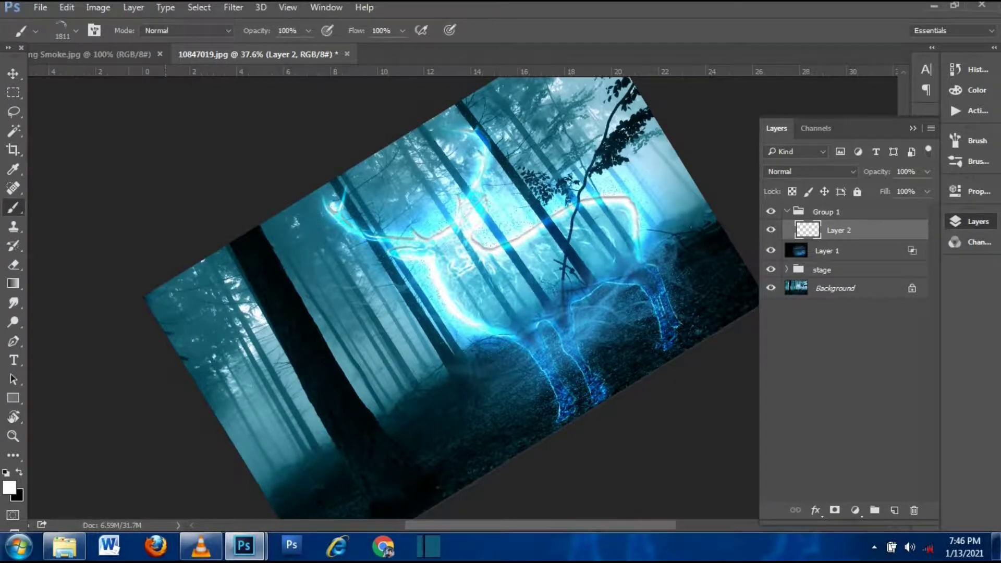
pyautogui.press('F7')
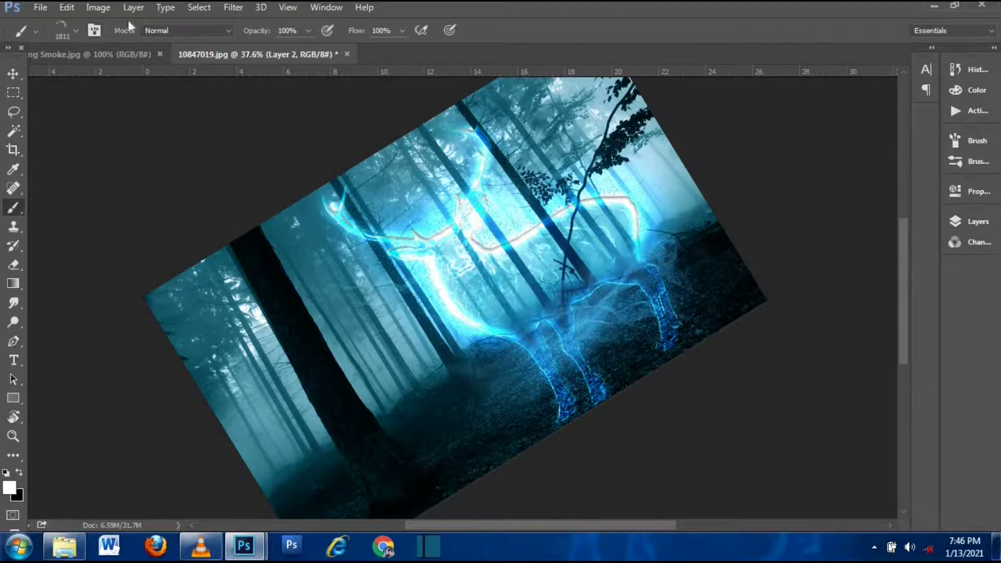
pyautogui.click(95, 31)
pyautogui.click(866, 258)
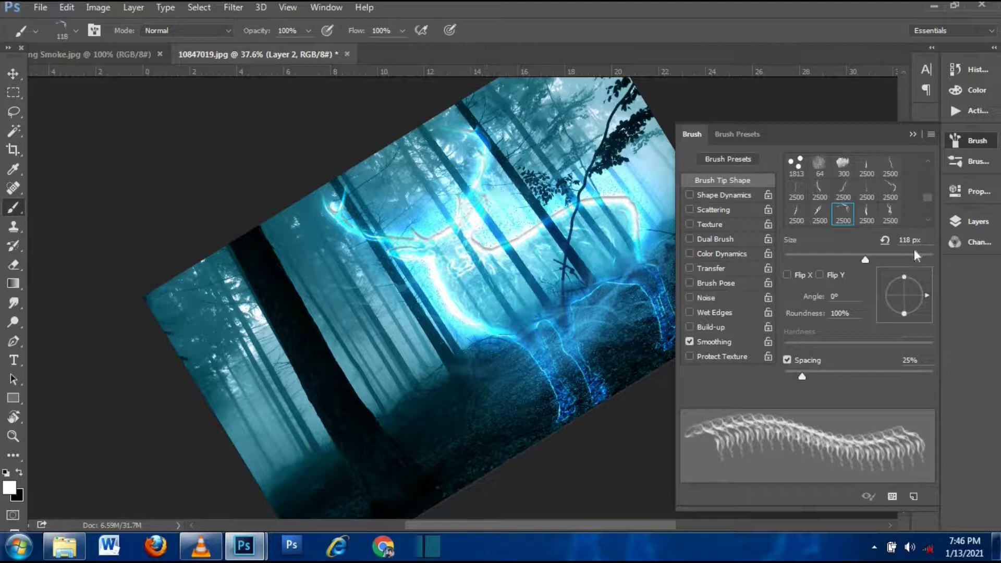
pyautogui.click(920, 253)
pyautogui.moveTo(807, 372); pyautogui.dragTo(881, 371)
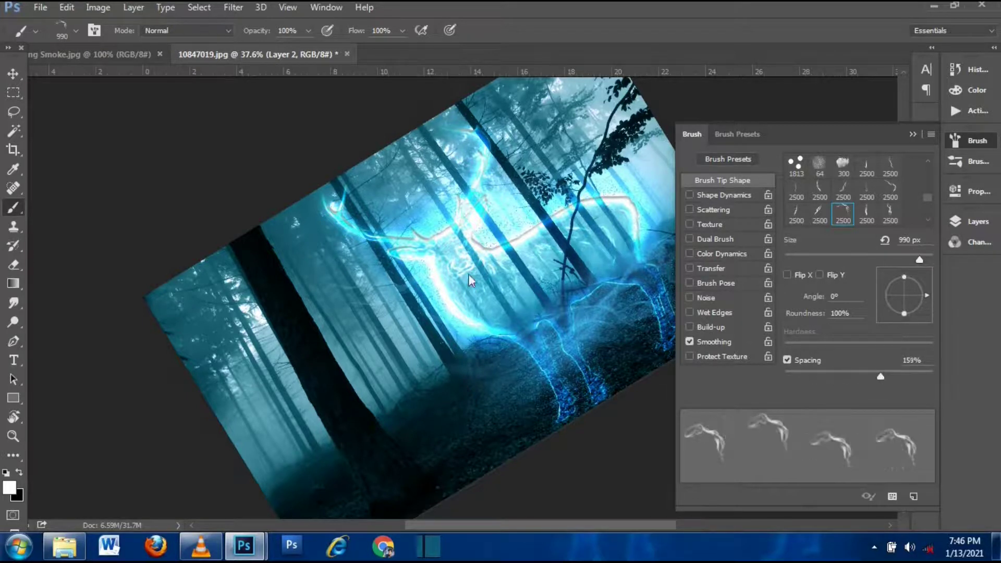
pyautogui.click(840, 373)
pyautogui.moveTo(833, 373); pyautogui.dragTo(820, 375)
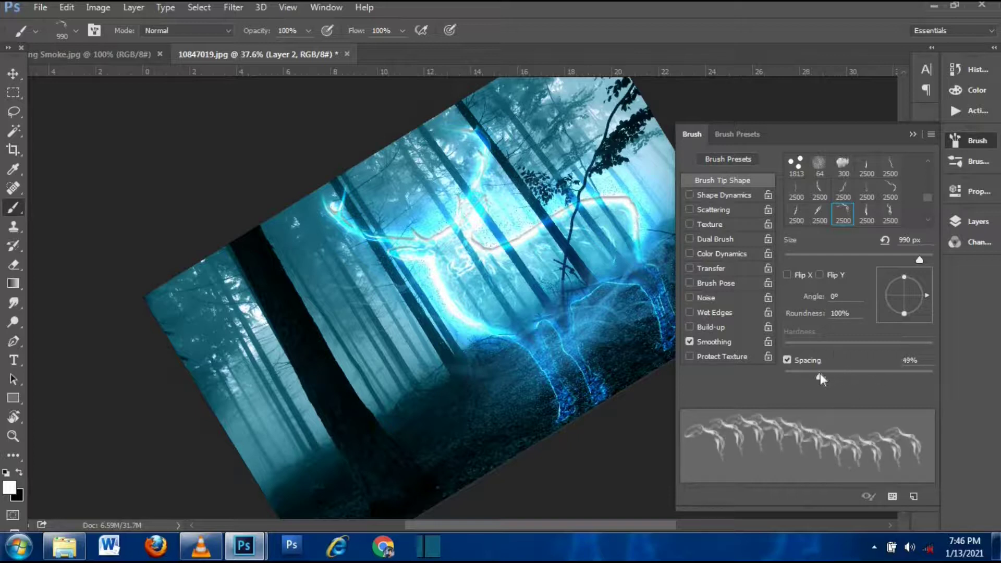
# Step: Enable Shape Dynamics: 30% size jitter, 53% minimum diameter, 90% angle jitter
pyautogui.click(700, 195)
pyautogui.click(827, 170)
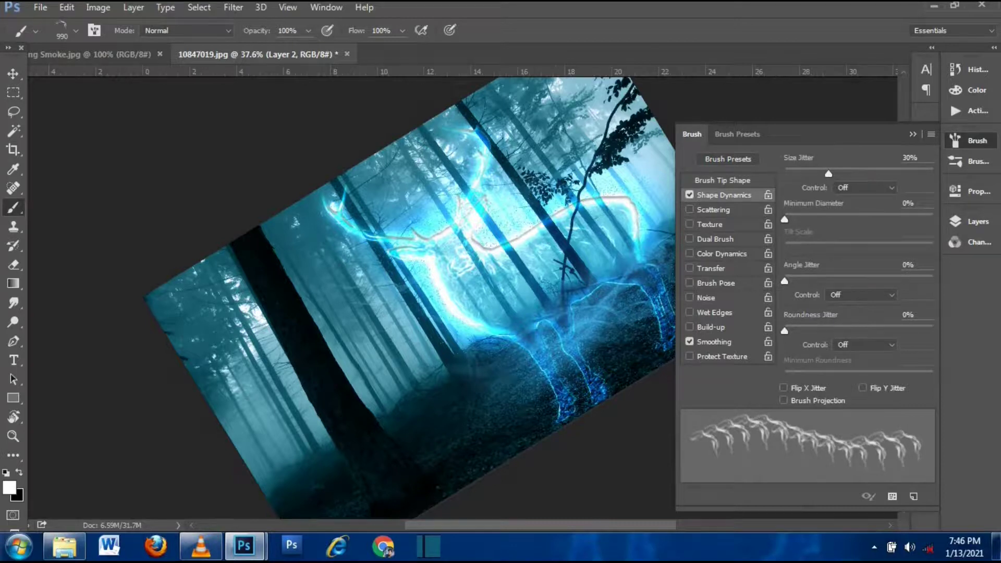
pyautogui.moveTo(785, 219); pyautogui.dragTo(864, 219)
pyautogui.moveTo(784, 281); pyautogui.dragTo(876, 280)
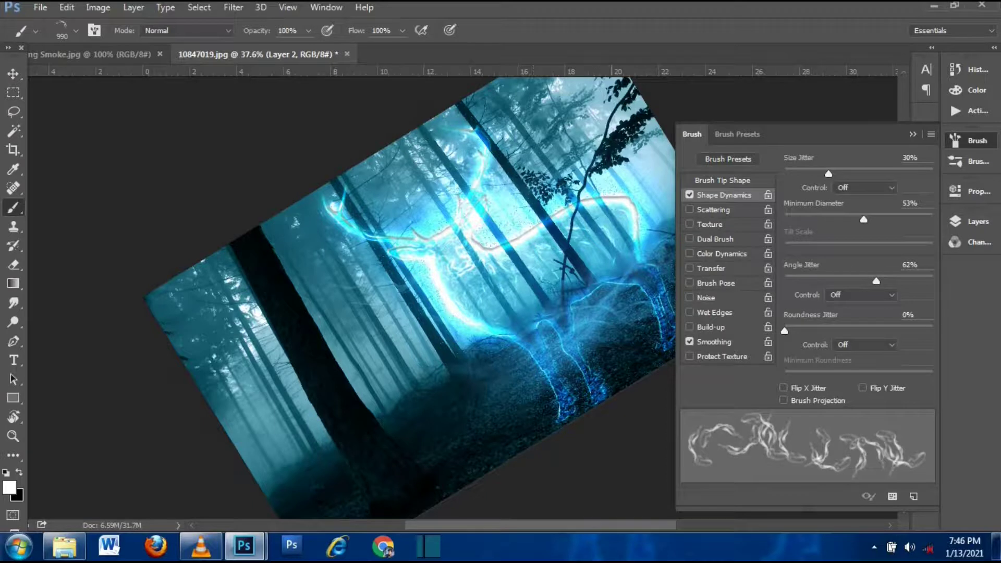
pyautogui.moveTo(911, 279); pyautogui.dragTo(918, 281)
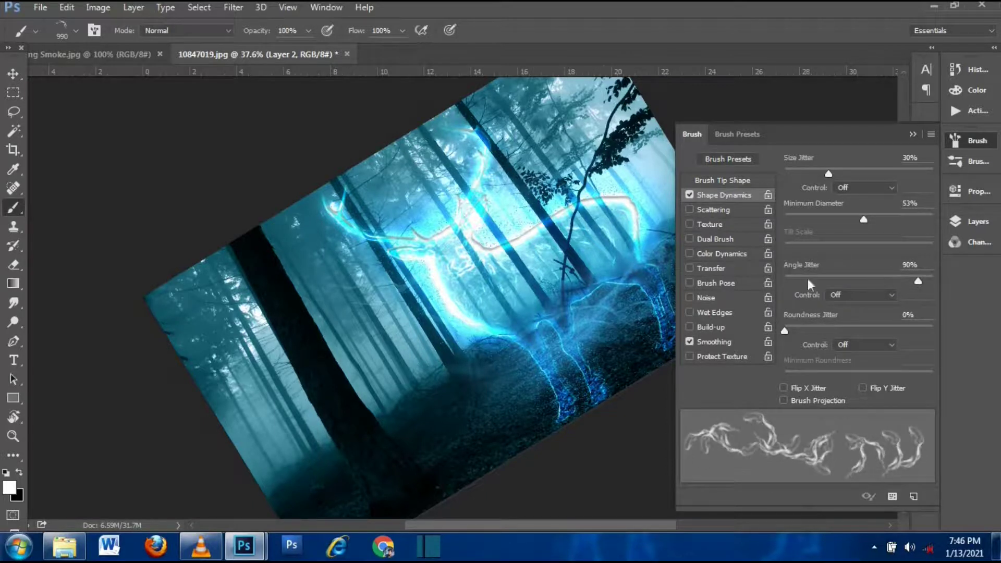
# Step: Paint white smoke wisps over the deer's back, chest, body and upper right, then level the view
pyautogui.click(605, 201)
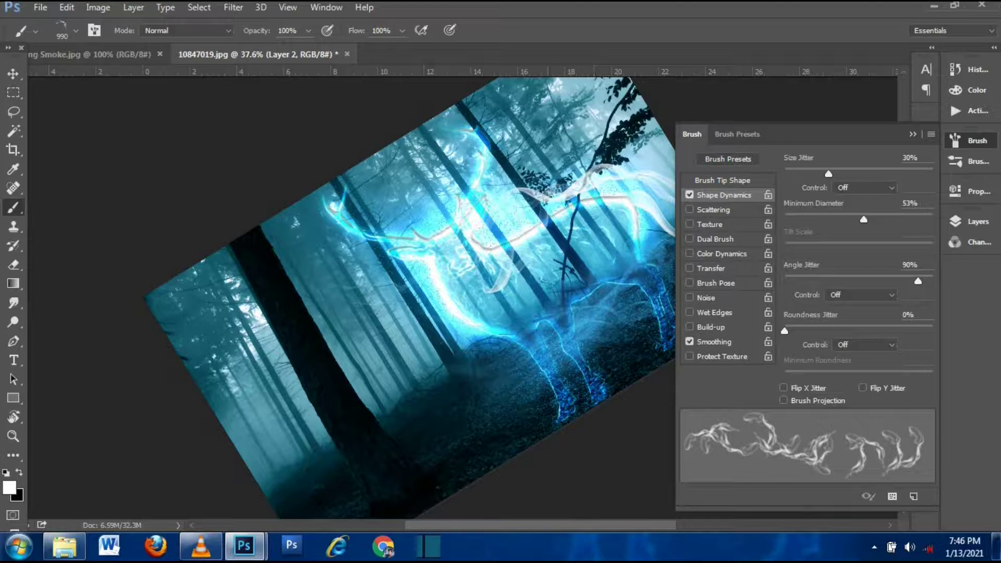
pyautogui.click(498, 352)
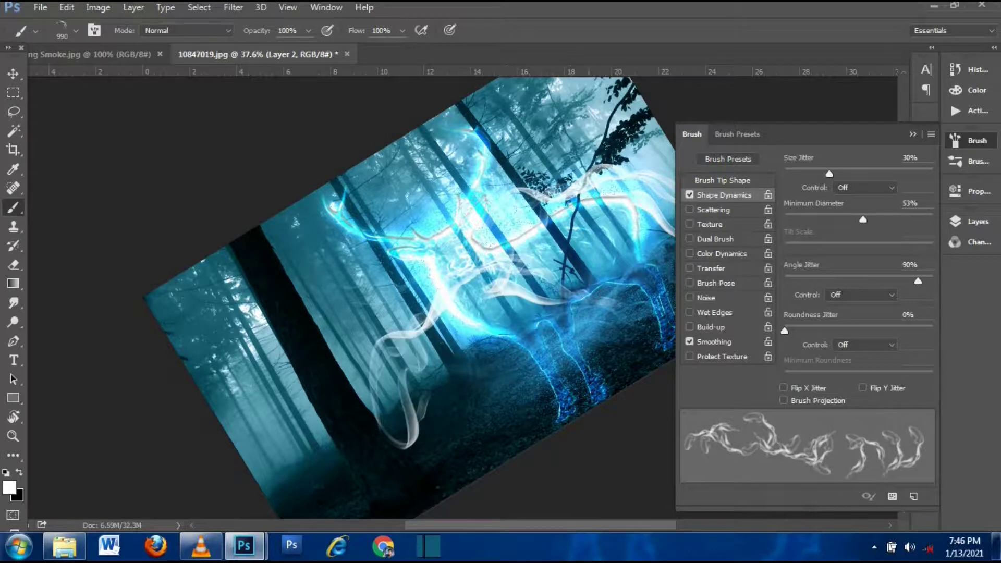
pyautogui.click(567, 348)
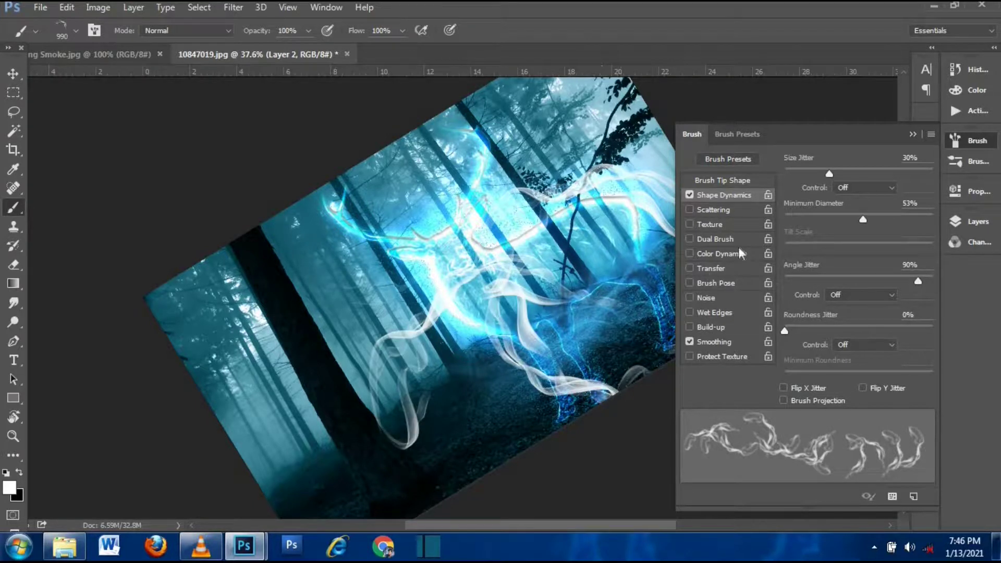
pyautogui.click(912, 135)
pyautogui.hotkey('ctrl', 'z')
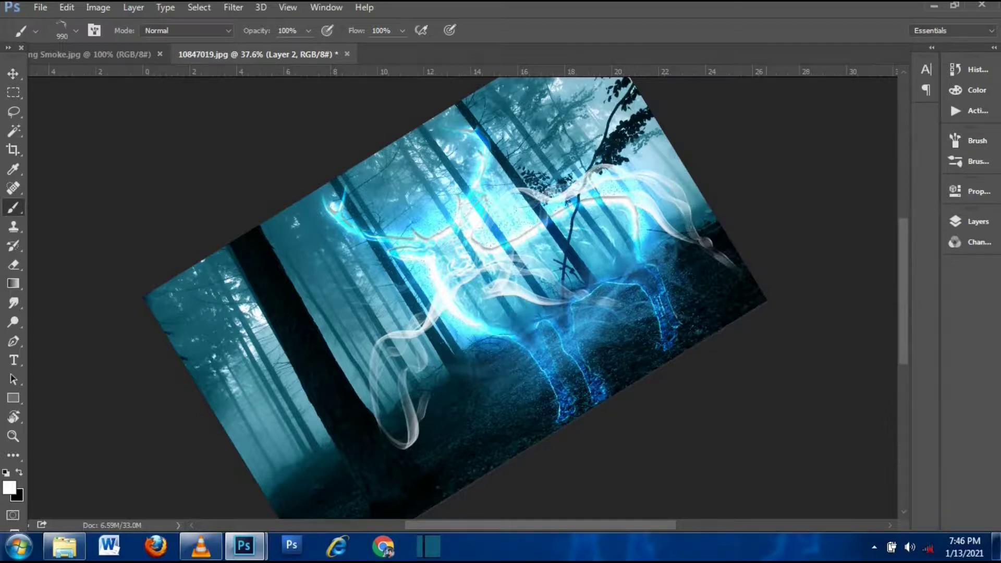
pyautogui.click(545, 198)
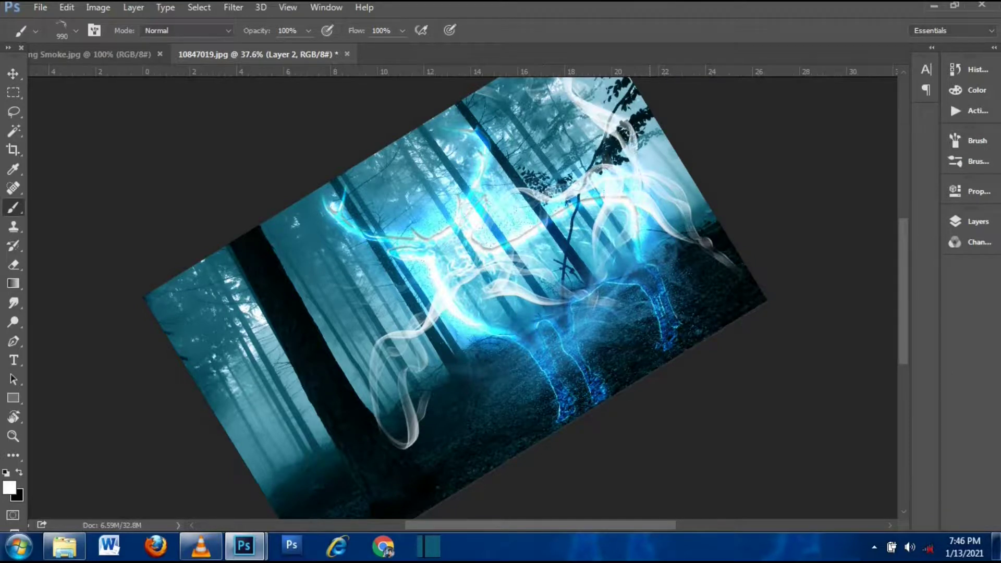
pyautogui.scroll(-2, 737, 171)
pyautogui.scroll(-1, 737, 171)
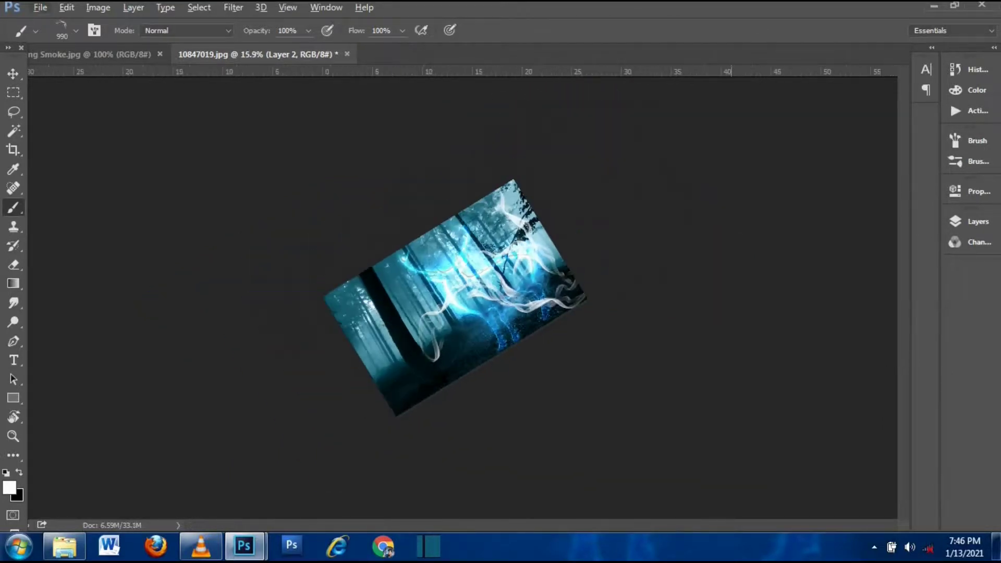
pyautogui.scroll(2, 472, 266)
pyautogui.scroll(1, 472, 265)
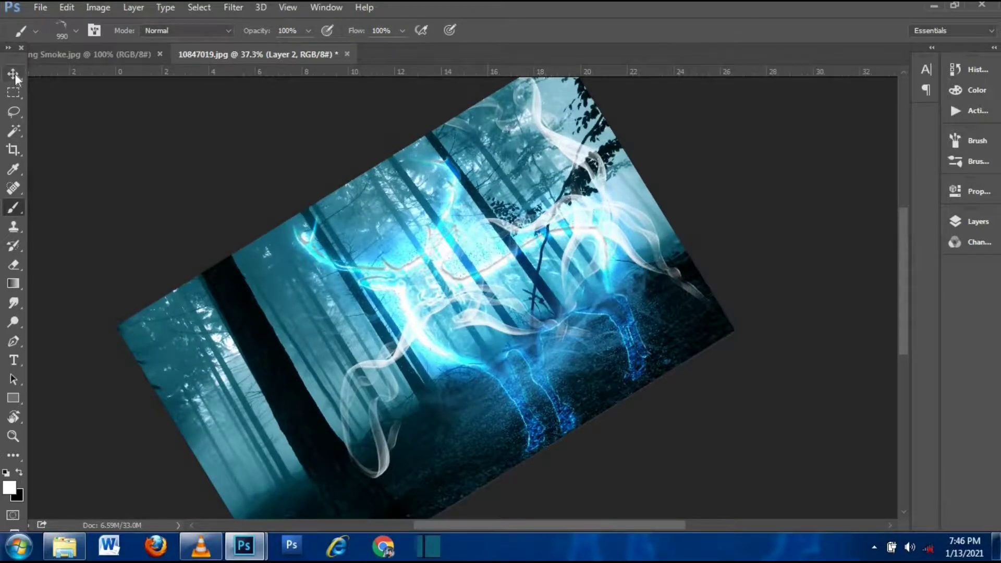
pyautogui.press('r')
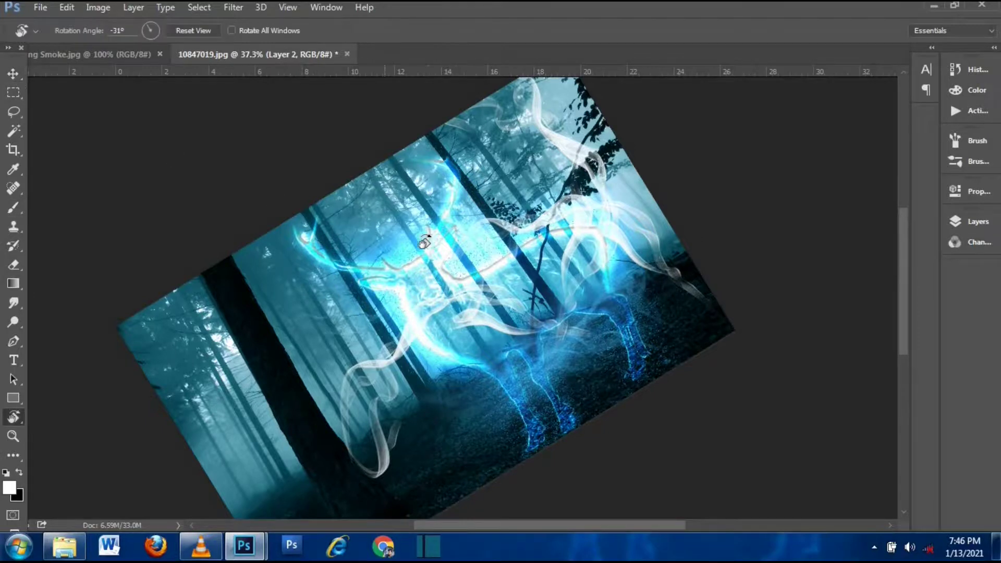
pyautogui.moveTo(521, 263); pyautogui.dragTo(523, 296)
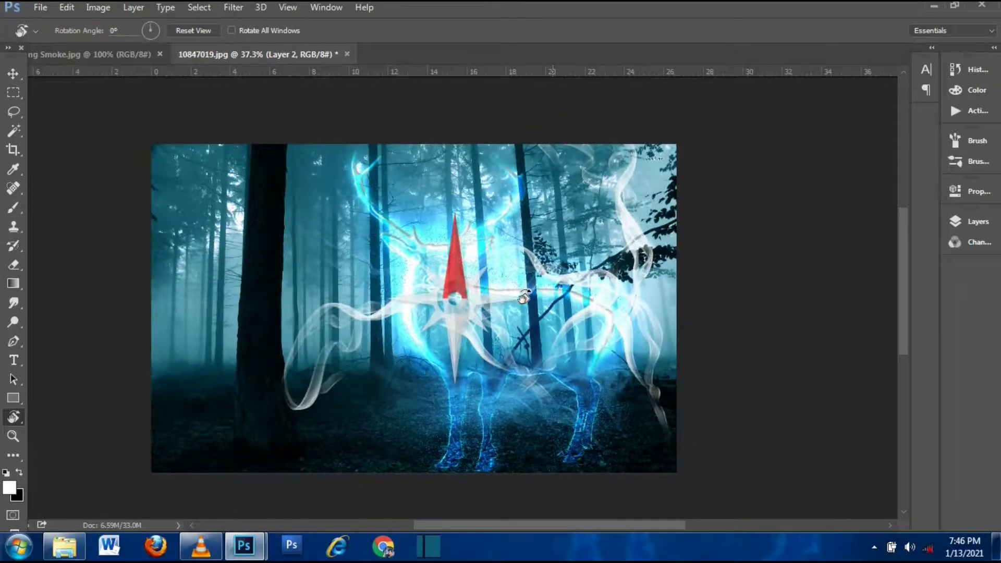
# Step: Lower Layer 2's Fill to about 38% so the smoke strokes fade
pyautogui.moveTo(522, 296); pyautogui.dragTo(524, 296)
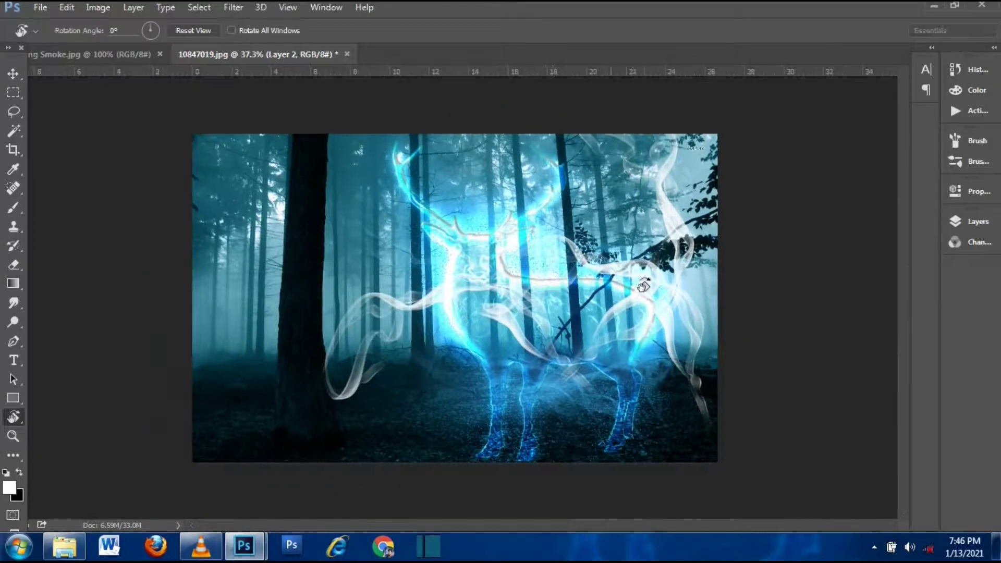
pyautogui.click(949, 223)
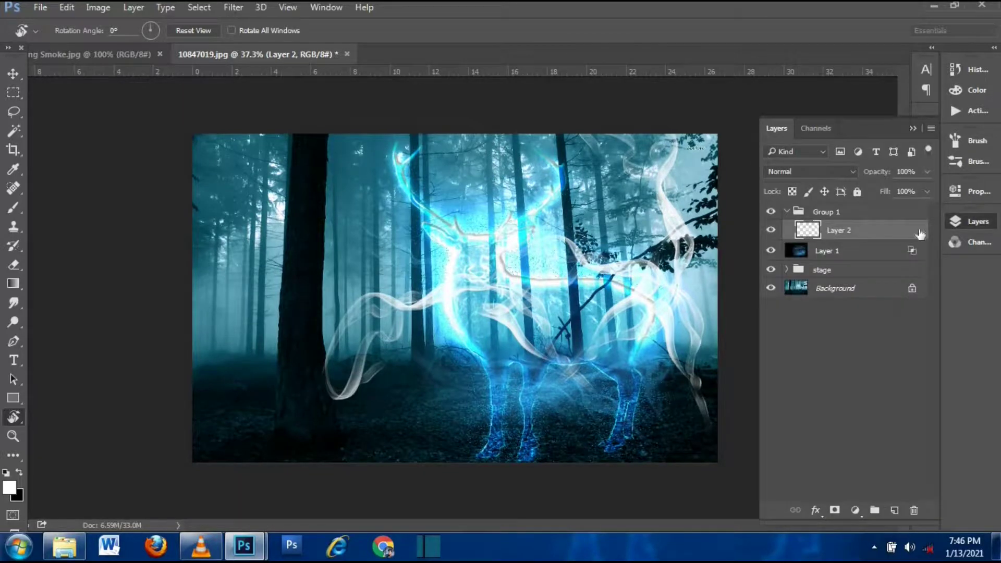
pyautogui.click(925, 193)
pyautogui.moveTo(901, 214)
pyautogui.mouseDown()
pyautogui.moveTo(872, 214)
pyautogui.moveTo(885, 215)
pyautogui.mouseUp()
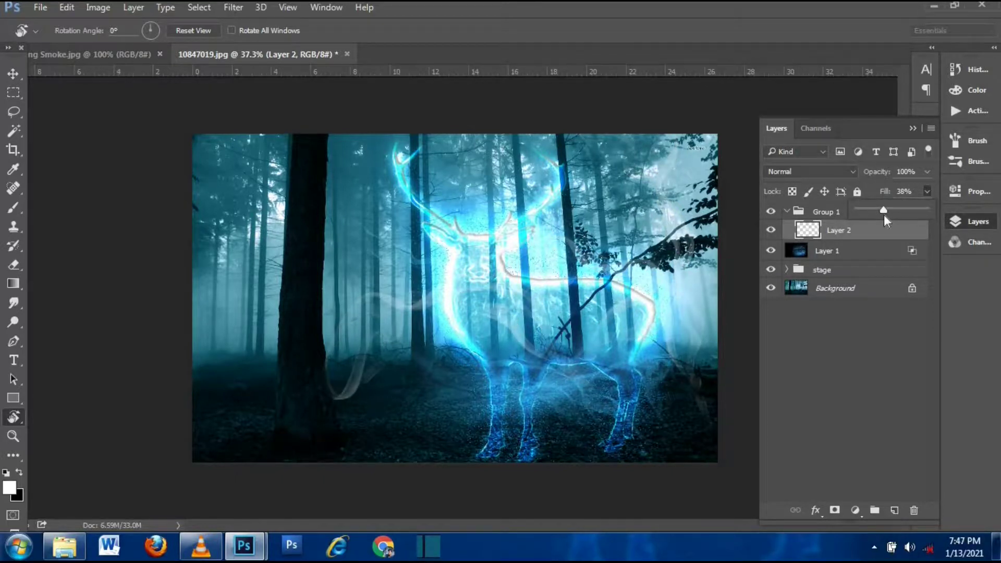
pyautogui.click(853, 381)
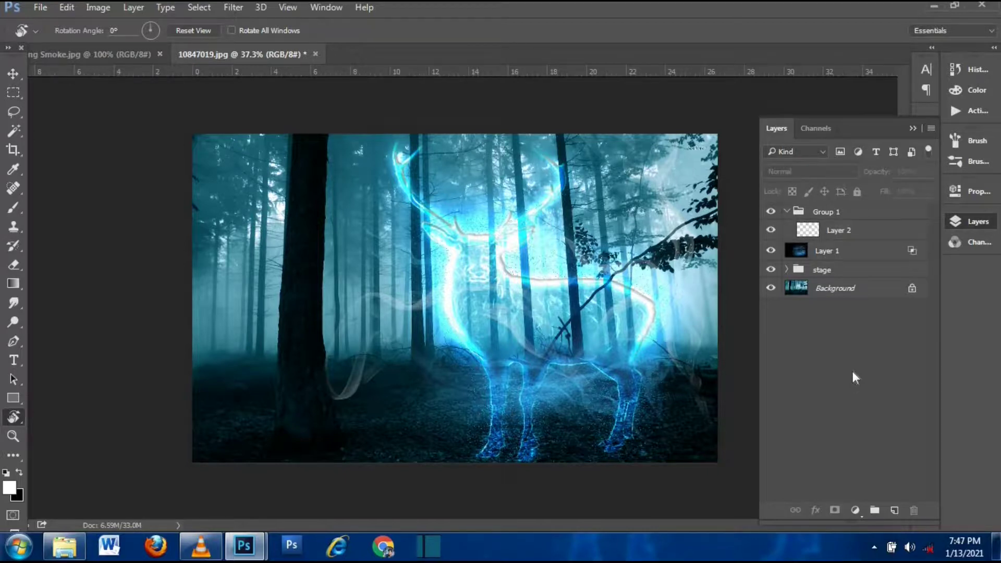
# Step: Add a blue Inner Glow effect to Layer 2's smoke
pyautogui.doubleClick(832, 234)
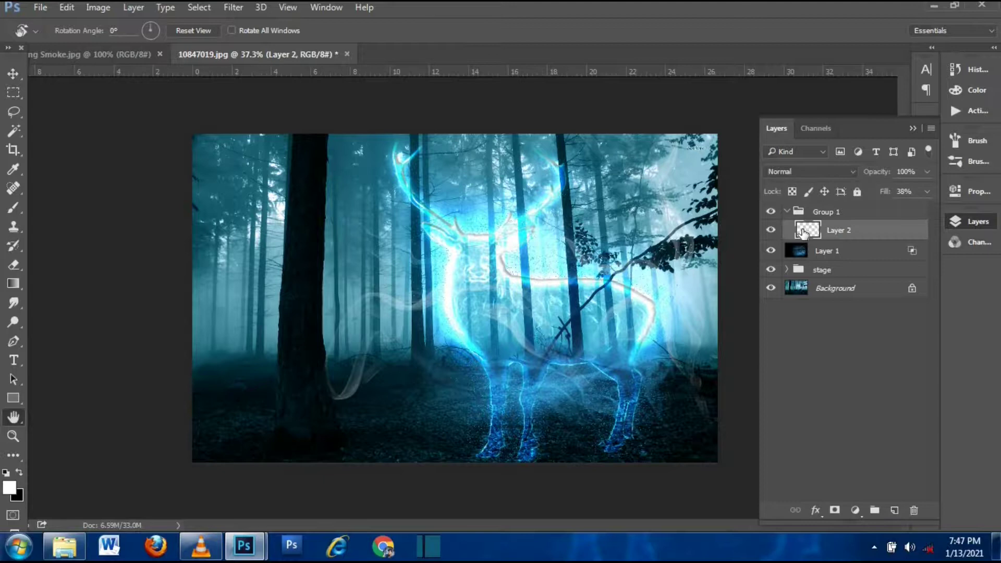
pyautogui.moveTo(371, 61); pyautogui.dragTo(708, 53)
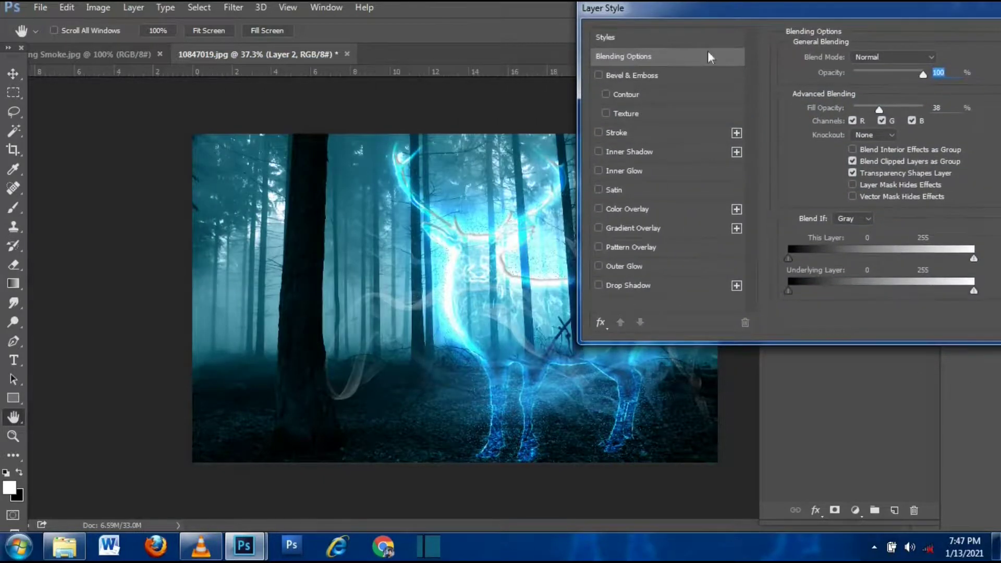
pyautogui.click(630, 172)
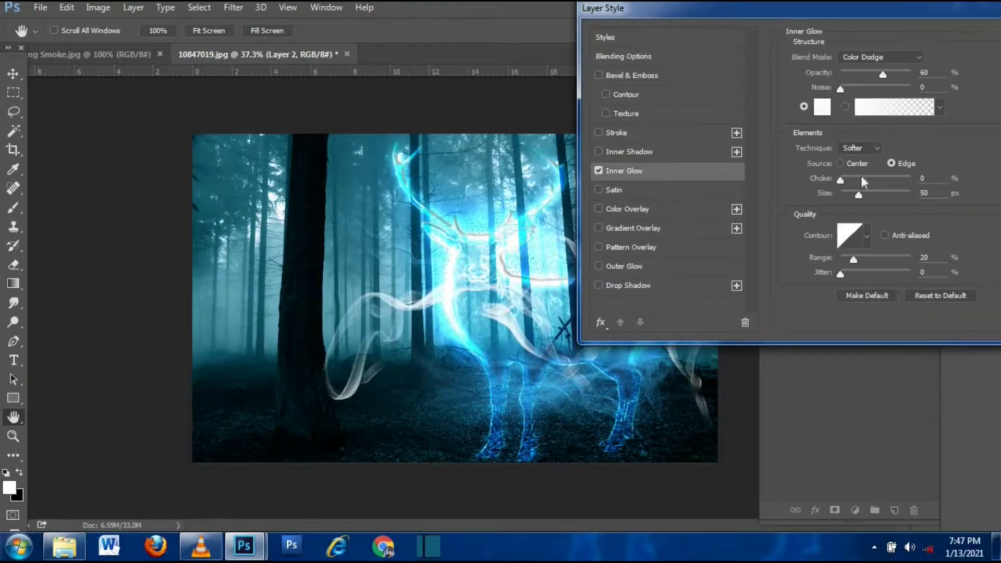
pyautogui.click(823, 108)
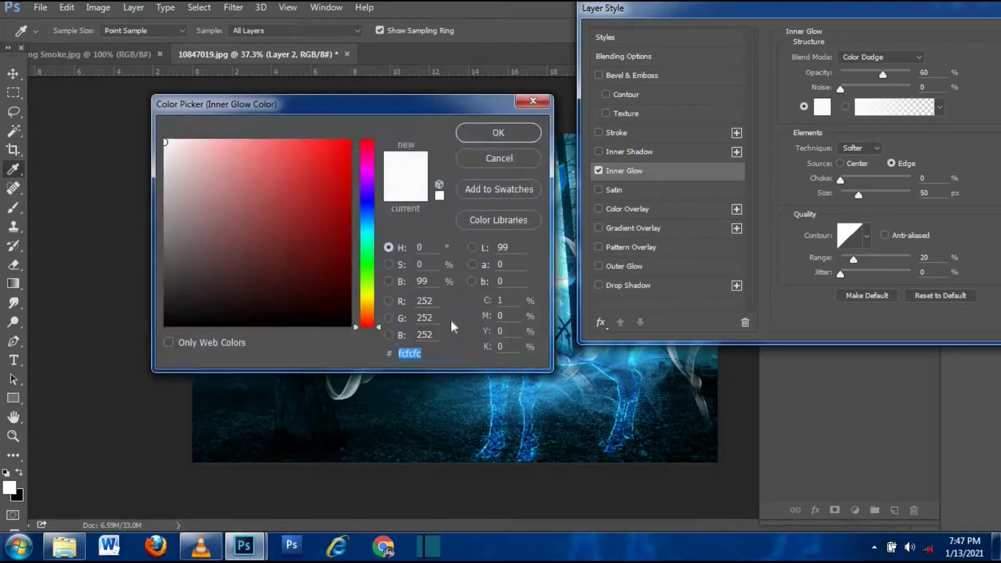
pyautogui.write('0')
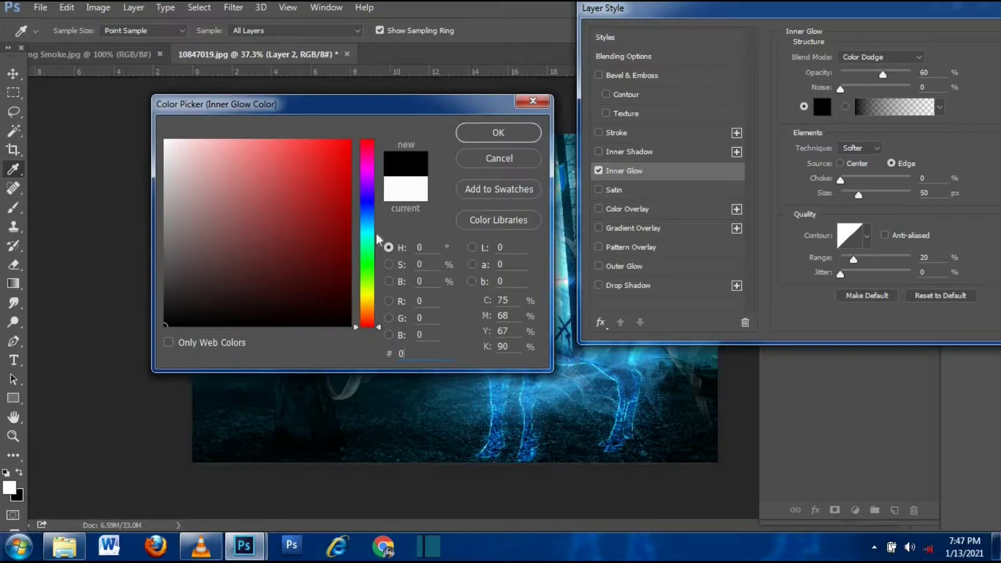
pyautogui.click(370, 223)
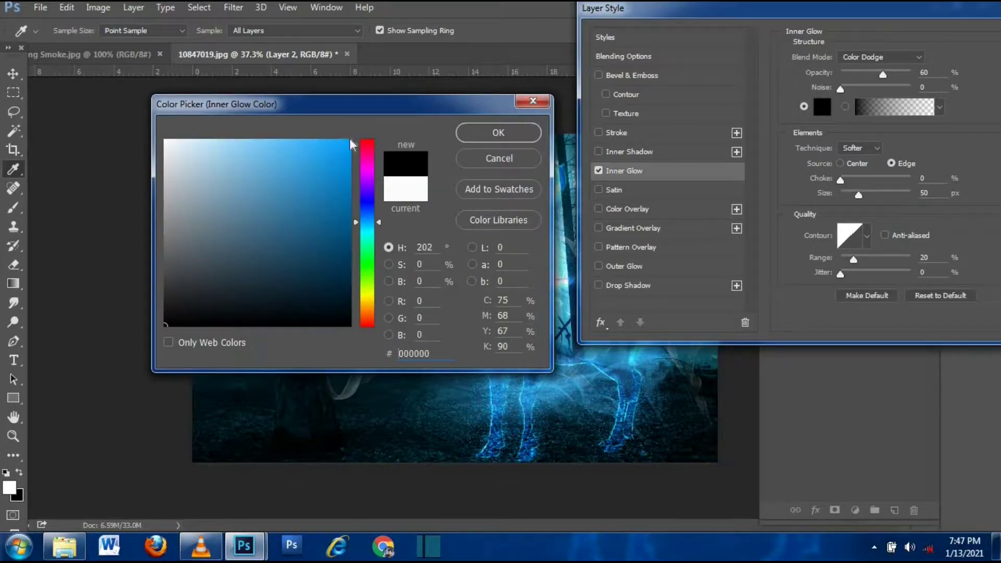
pyautogui.click(498, 133)
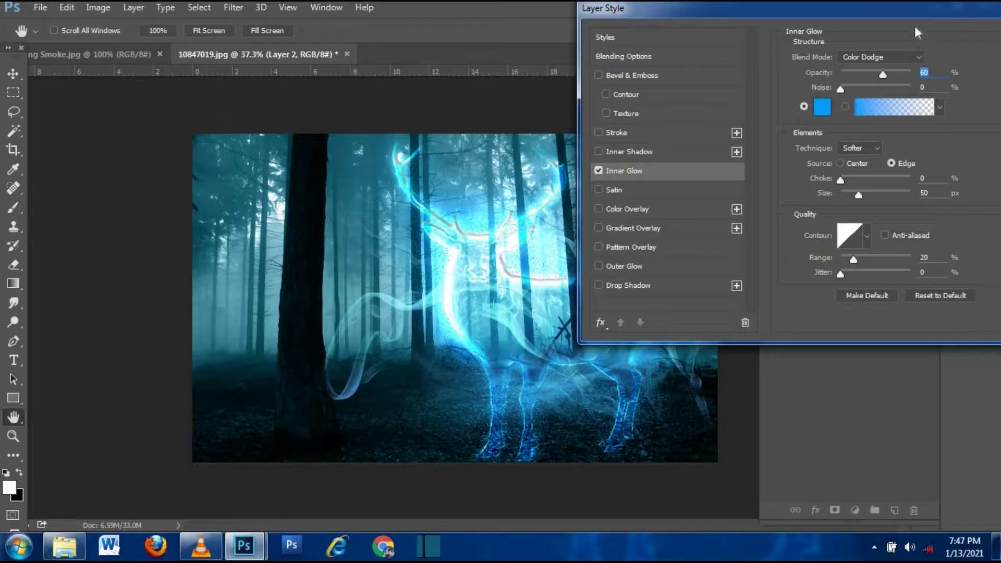
# Step: Set the inner glow to 250 px size, 66% opacity and about 74% range
pyautogui.moveTo(870, 14); pyautogui.dragTo(778, 13)
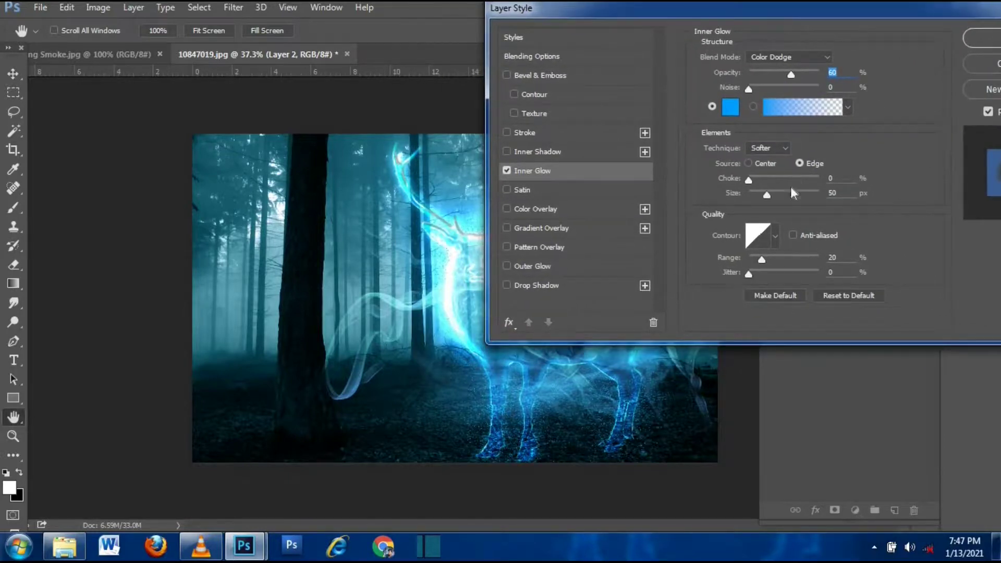
pyautogui.moveTo(767, 194); pyautogui.dragTo(844, 204)
pyautogui.moveTo(790, 76); pyautogui.dragTo(766, 77)
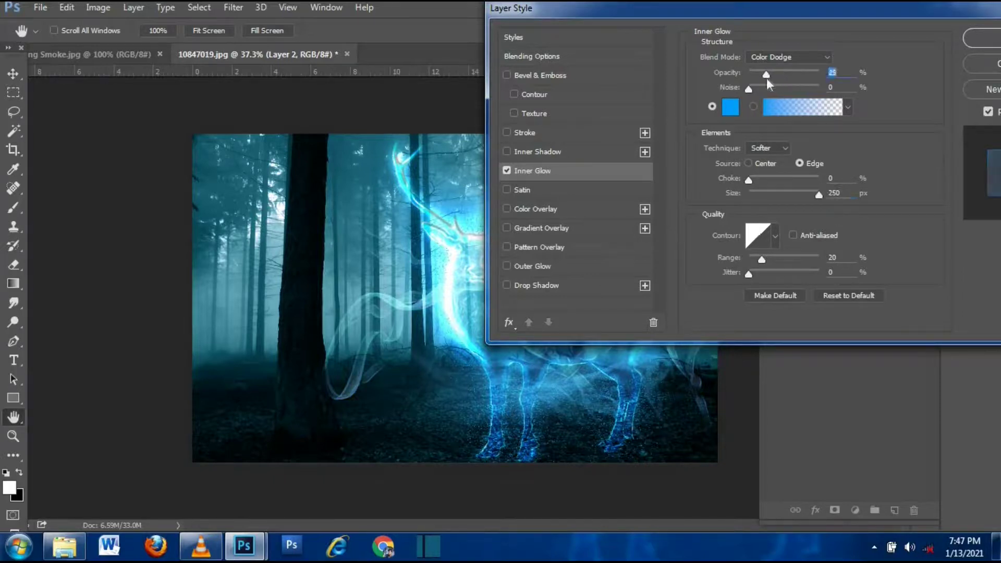
pyautogui.click(796, 80)
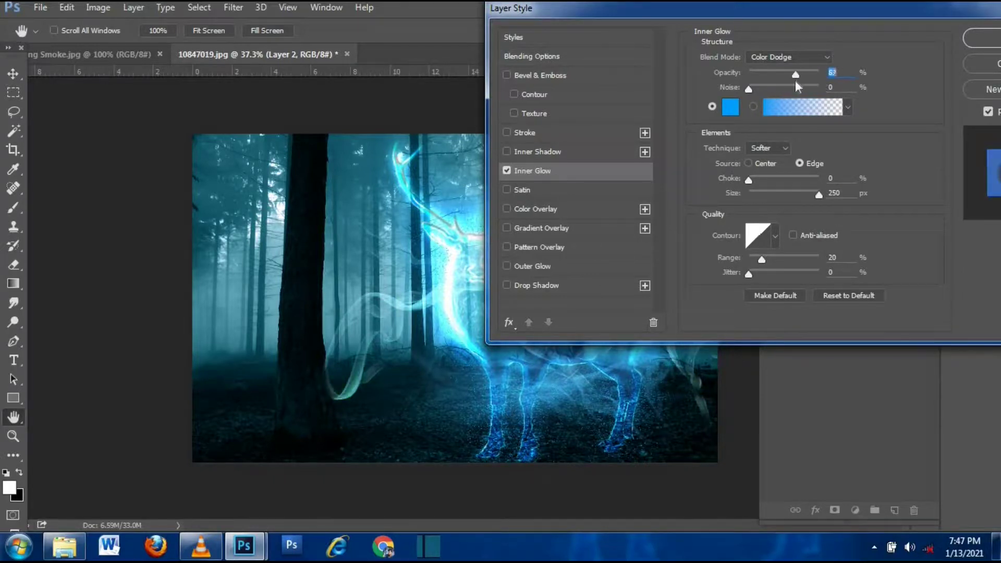
pyautogui.moveTo(789, 257)
pyautogui.mouseDown()
pyautogui.moveTo(801, 257)
pyautogui.moveTo(773, 273)
pyautogui.mouseUp()
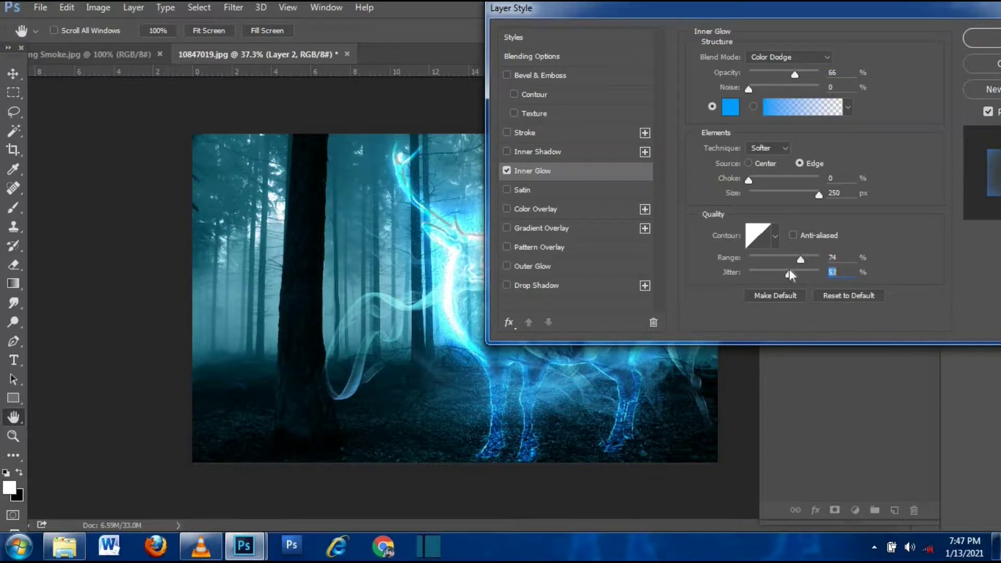
# Step: Give Layer 2 a Dissolve Outer Glow at 11% opacity, 150 px, 100% range and jitter, and apply it
pyautogui.click(556, 268)
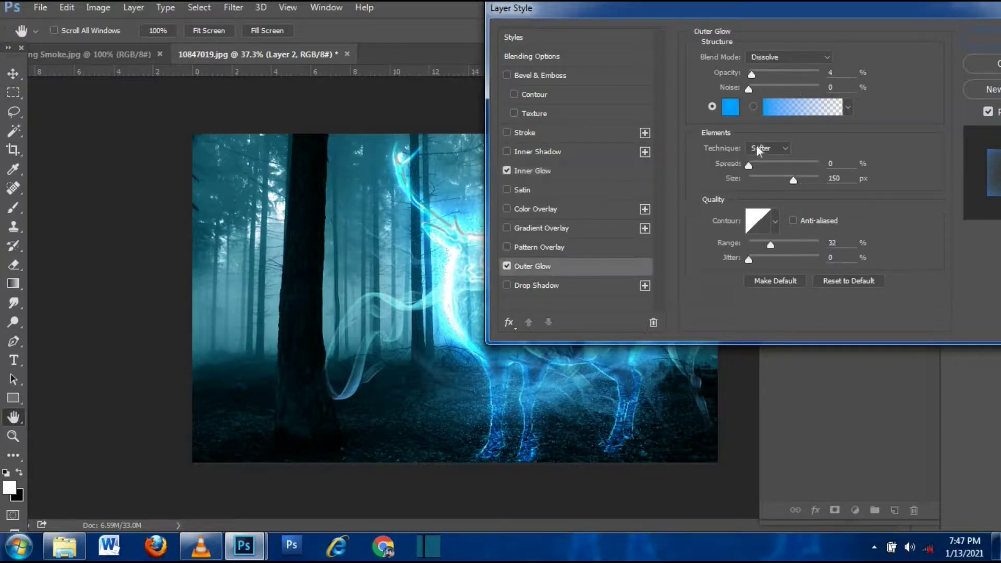
pyautogui.moveTo(760, 76)
pyautogui.mouseDown()
pyautogui.moveTo(790, 73)
pyautogui.moveTo(766, 79)
pyautogui.mouseUp()
pyautogui.moveTo(755, 163); pyautogui.dragTo(797, 166)
pyautogui.moveTo(751, 259); pyautogui.dragTo(805, 258)
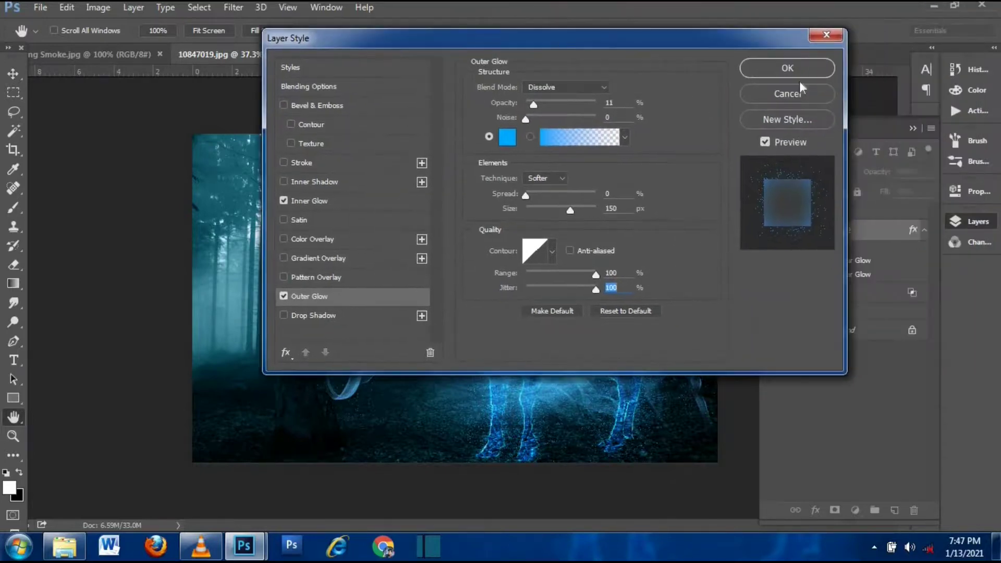
pyautogui.click(777, 68)
# Step: Zoom in and out to check the speckled glow on the deer
pyautogui.press('r')
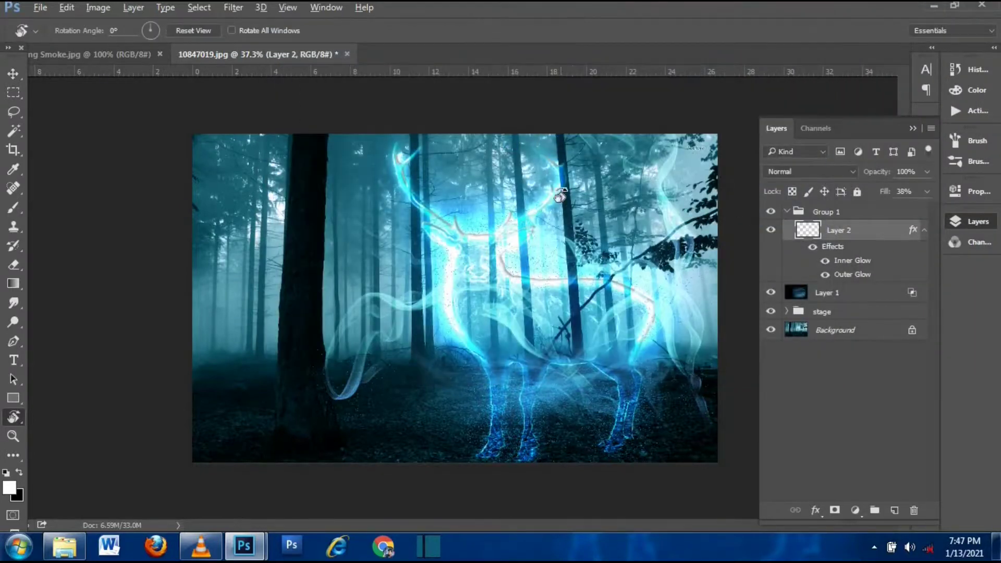
pyautogui.scroll(-2, 555, 205)
pyautogui.scroll(2, 521, 284)
pyautogui.scroll(2, 514, 295)
pyautogui.scroll(2, 514, 290)
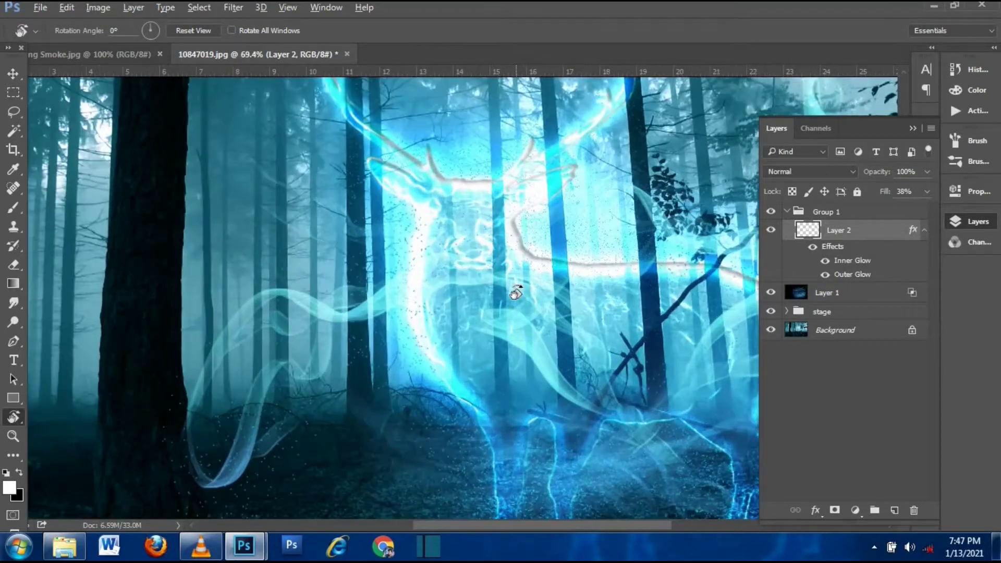
pyautogui.scroll(2, 486, 229)
pyautogui.scroll(-1, 486, 229)
pyautogui.scroll(-3, 487, 225)
pyautogui.scroll(-2, 735, 287)
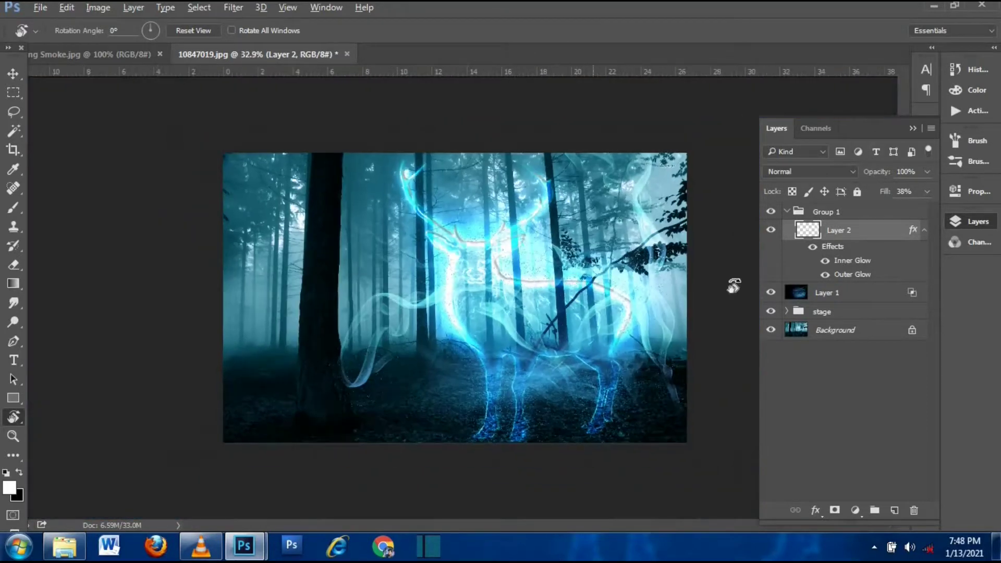
# Step: With the Move tool, select Layer 2 and bring up the Edit menu
pyautogui.click(855, 313)
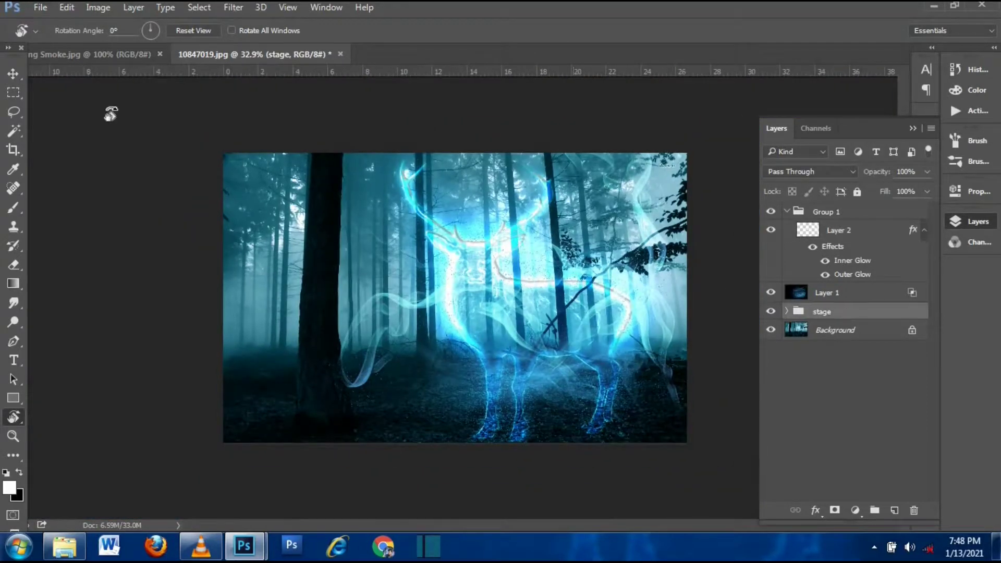
pyautogui.click(13, 73)
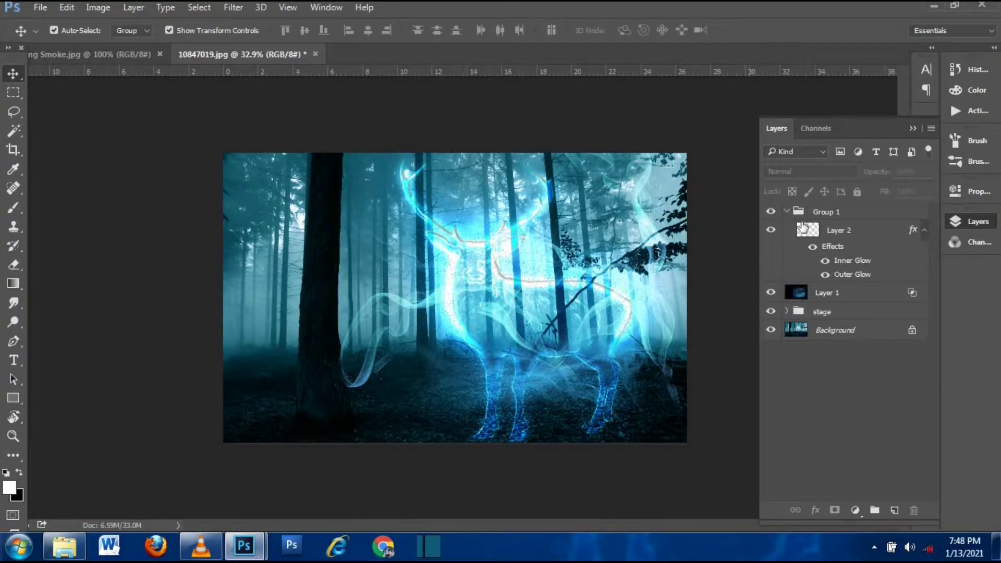
pyautogui.click(803, 227)
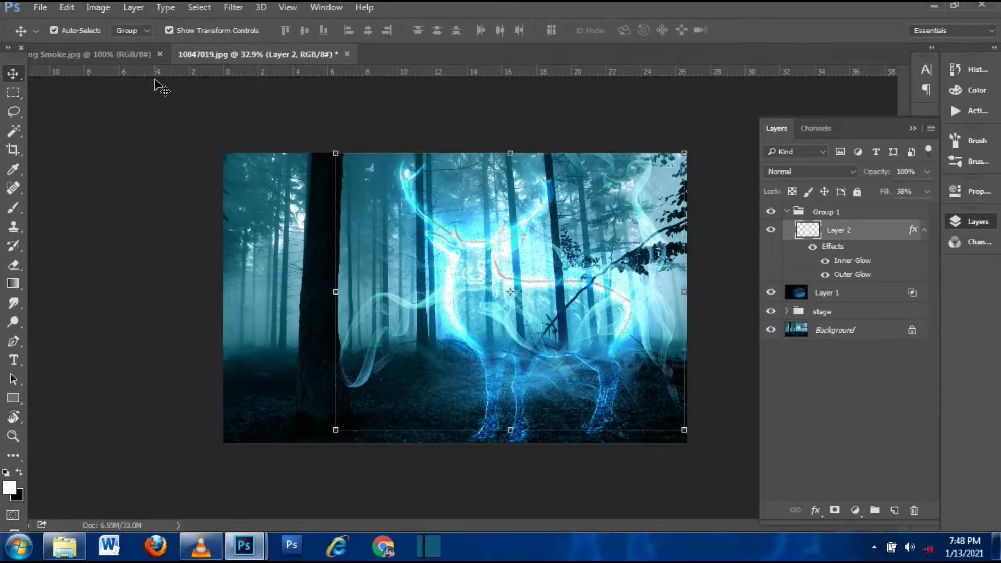
pyautogui.click(70, 8)
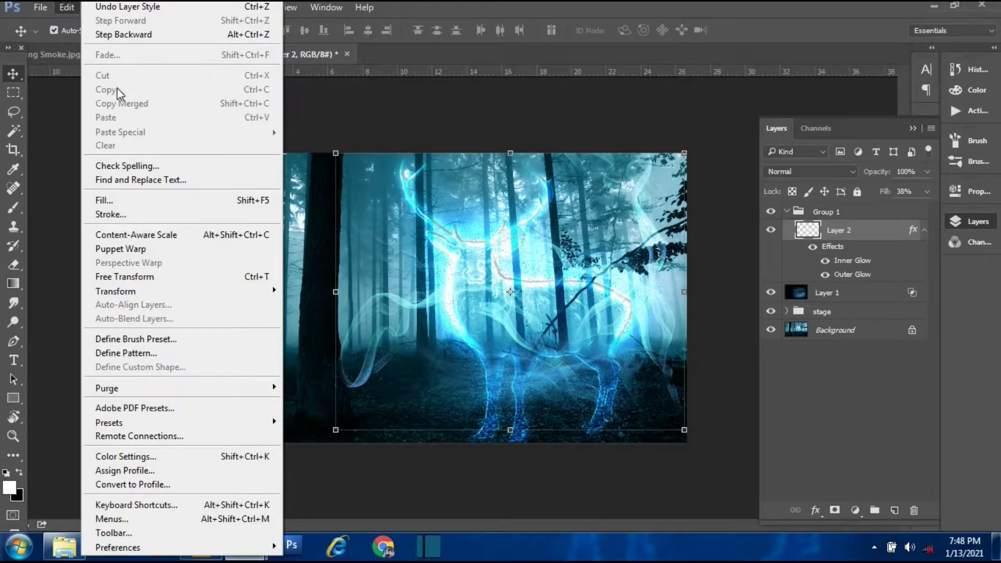
# Step: Put Layer 2 into a Free Transform warp and pull its left and top corners inward
pyautogui.click(236, 285)
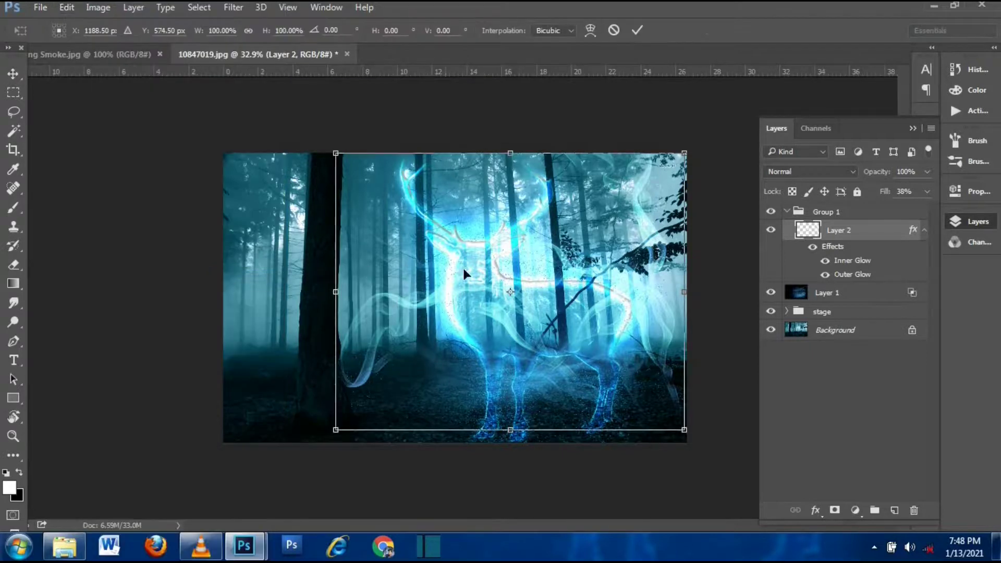
pyautogui.click(590, 31)
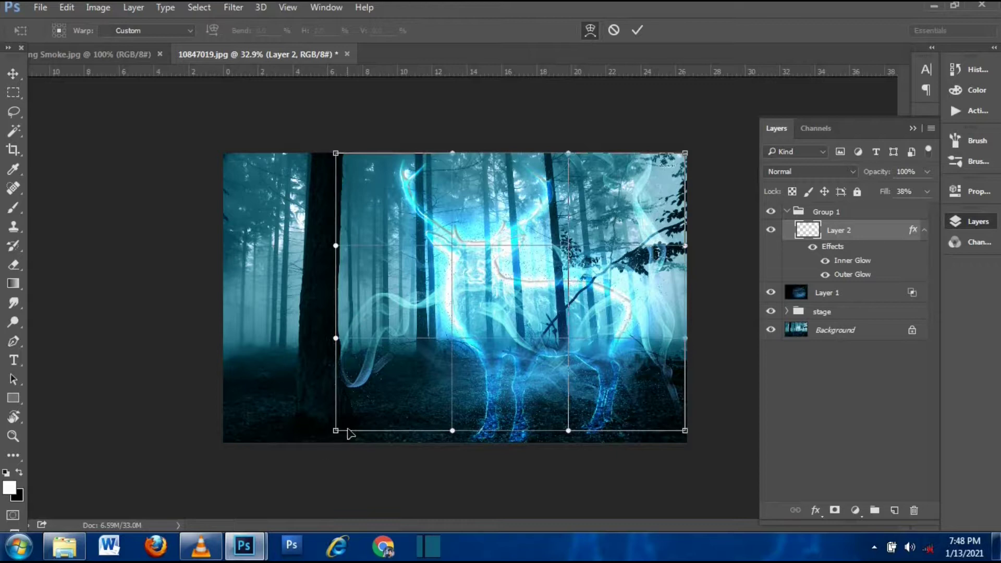
pyautogui.moveTo(336, 433); pyautogui.dragTo(379, 398)
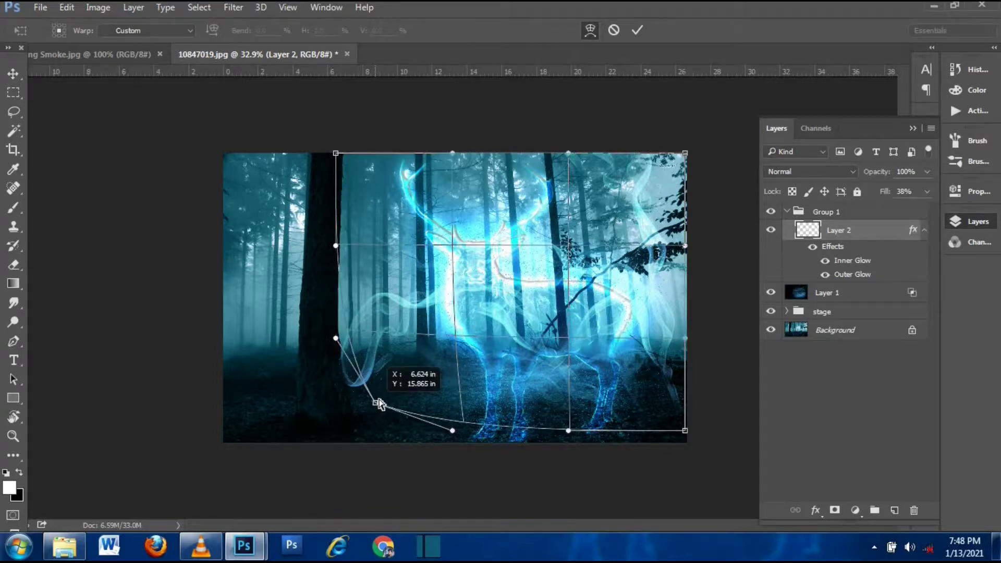
pyautogui.moveTo(358, 246); pyautogui.dragTo(404, 253)
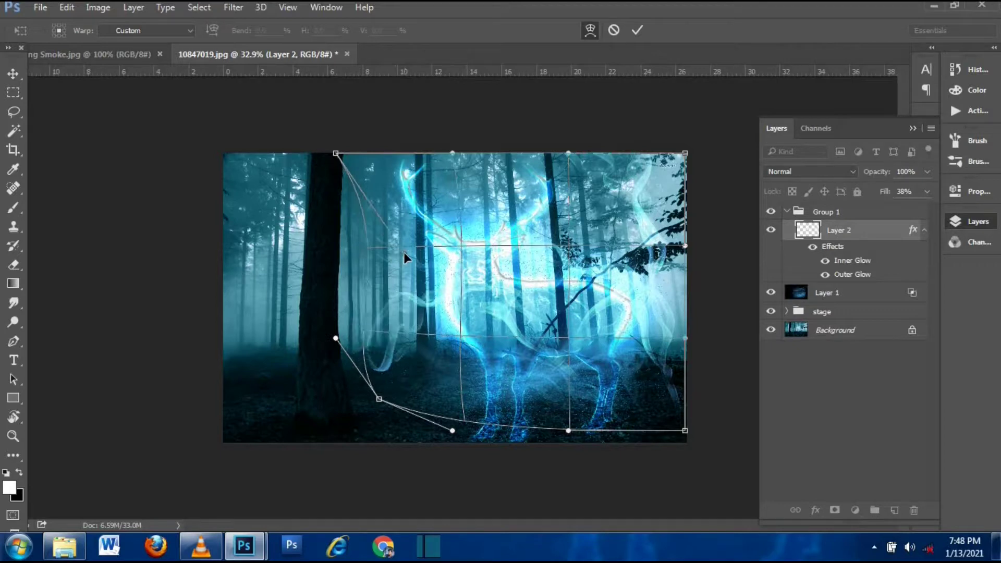
pyautogui.moveTo(336, 154); pyautogui.dragTo(392, 179)
pyautogui.moveTo(684, 155); pyautogui.dragTo(658, 170)
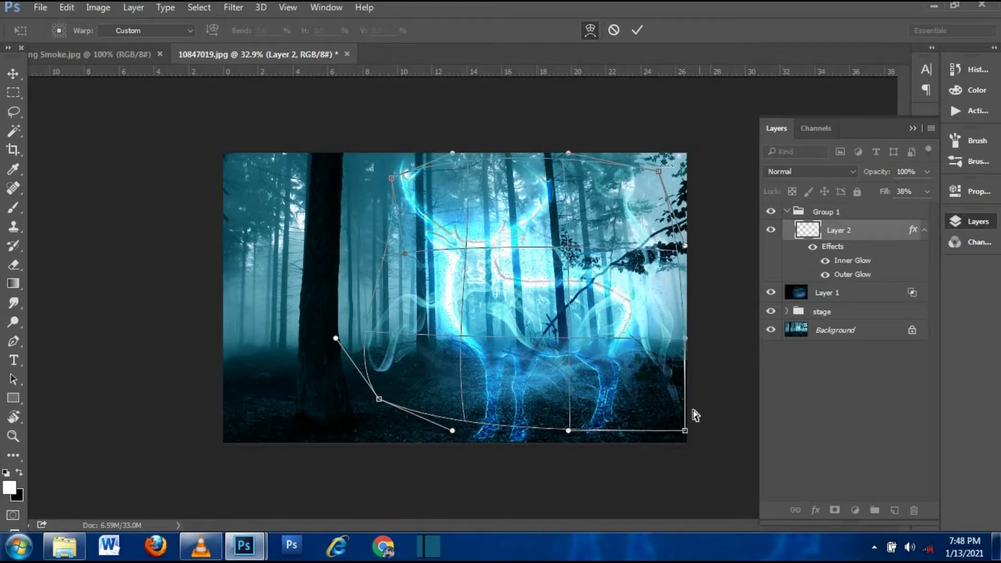
# Step: Pull the bottom-right corner in and bend the bottom and middle strokes around the body
pyautogui.moveTo(685, 431); pyautogui.dragTo(671, 410)
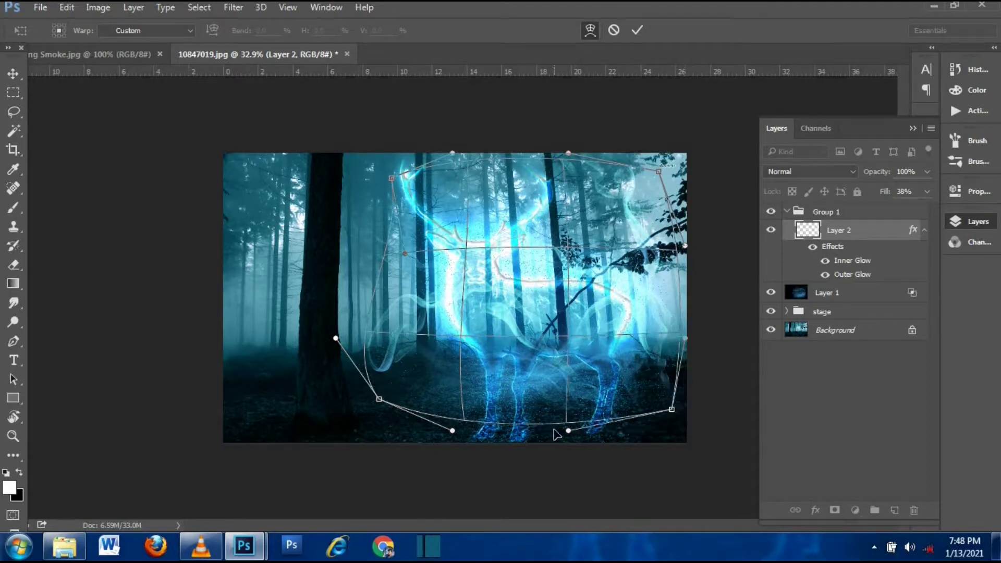
pyautogui.moveTo(567, 428); pyautogui.dragTo(569, 358)
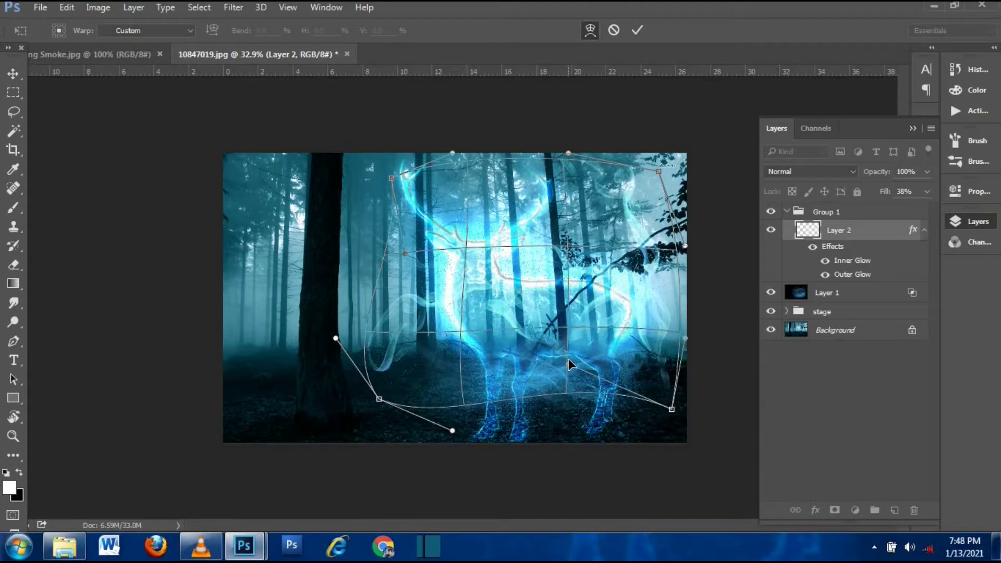
pyautogui.moveTo(565, 295)
pyautogui.mouseDown()
pyautogui.moveTo(567, 329)
pyautogui.moveTo(567, 271)
pyautogui.moveTo(568, 289)
pyautogui.mouseUp()
pyautogui.moveTo(469, 272); pyautogui.dragTo(510, 271)
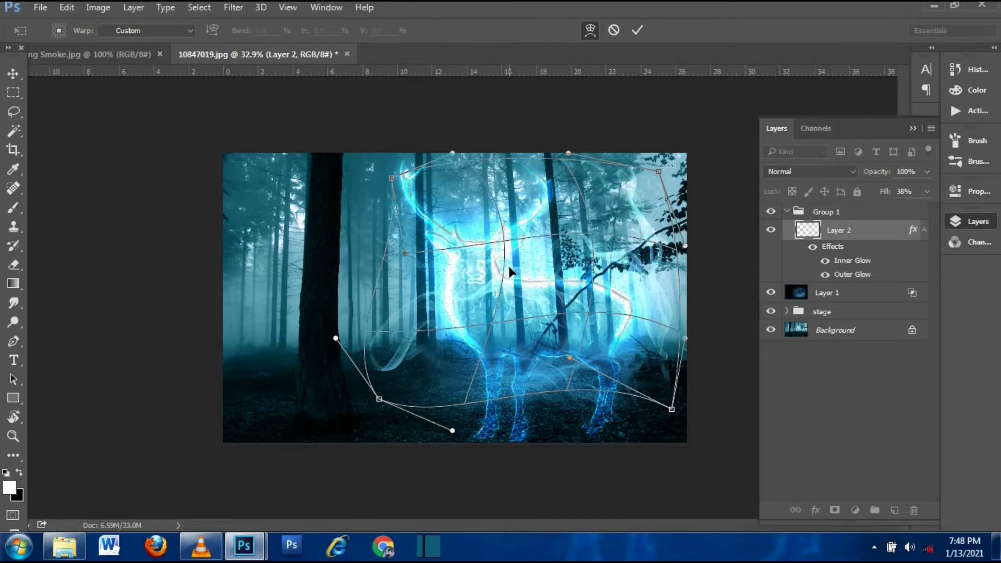
pyautogui.moveTo(549, 269); pyautogui.dragTo(539, 267)
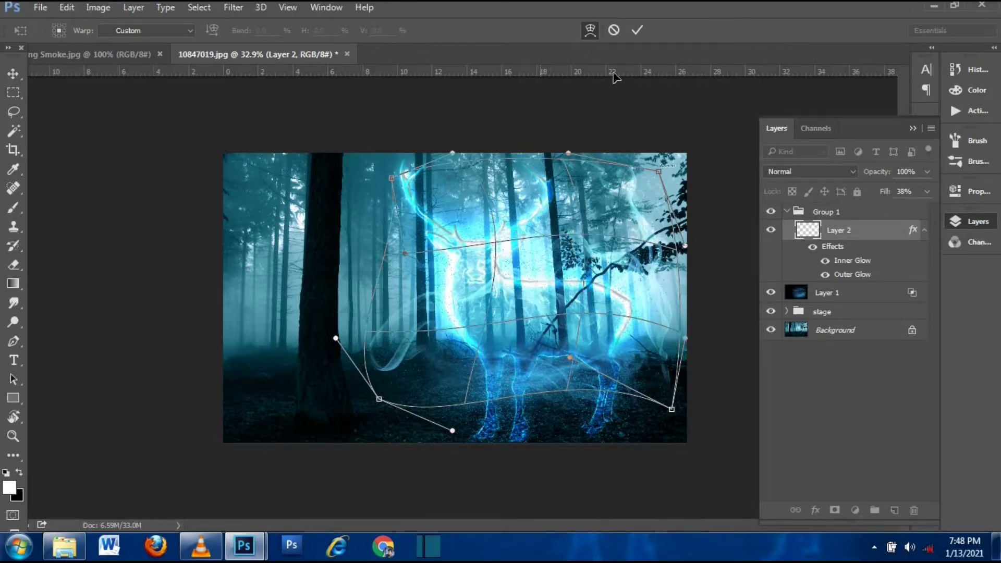
# Step: Commit the warp on Layer 2
pyautogui.click(637, 29)
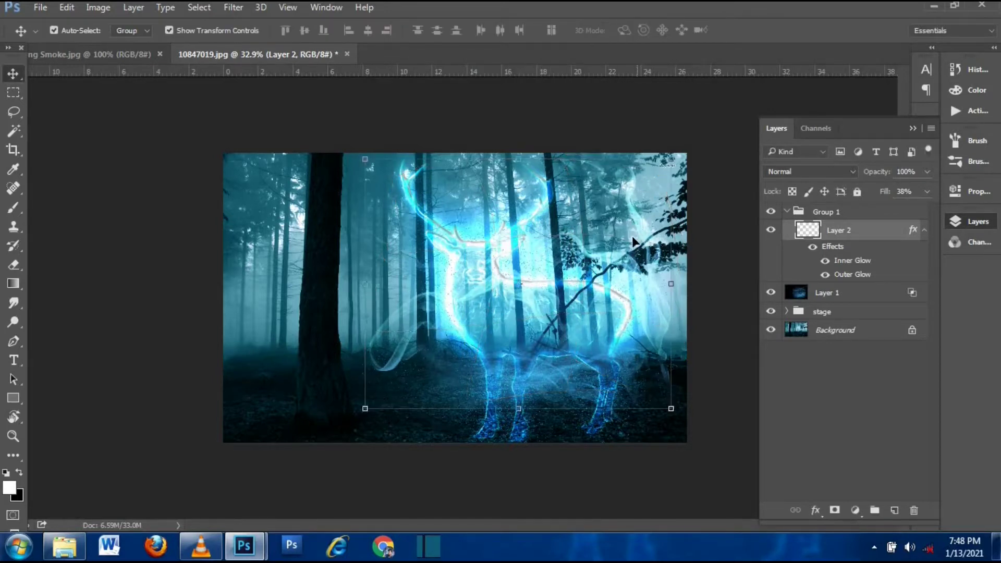
pyautogui.scroll(-1, 633, 242)
pyautogui.scroll(-1, 620, 252)
pyautogui.scroll(-1, 610, 271)
# Step: Deselect Layer 2 and zoom in and out to review the finished spectral deer
pyautogui.click(603, 284)
pyautogui.scroll(2, 574, 287)
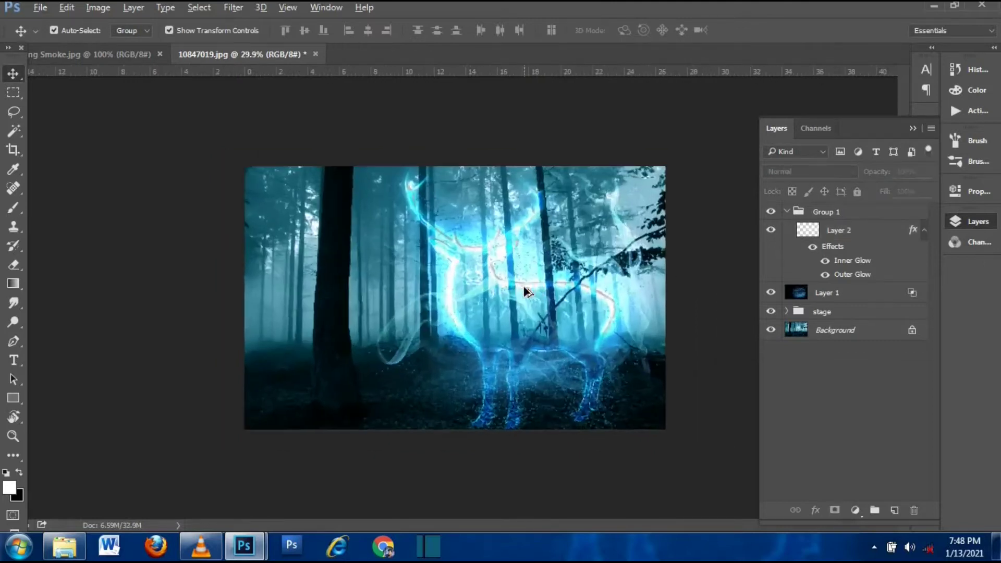
pyautogui.scroll(2, 526, 291)
pyautogui.scroll(1, 542, 284)
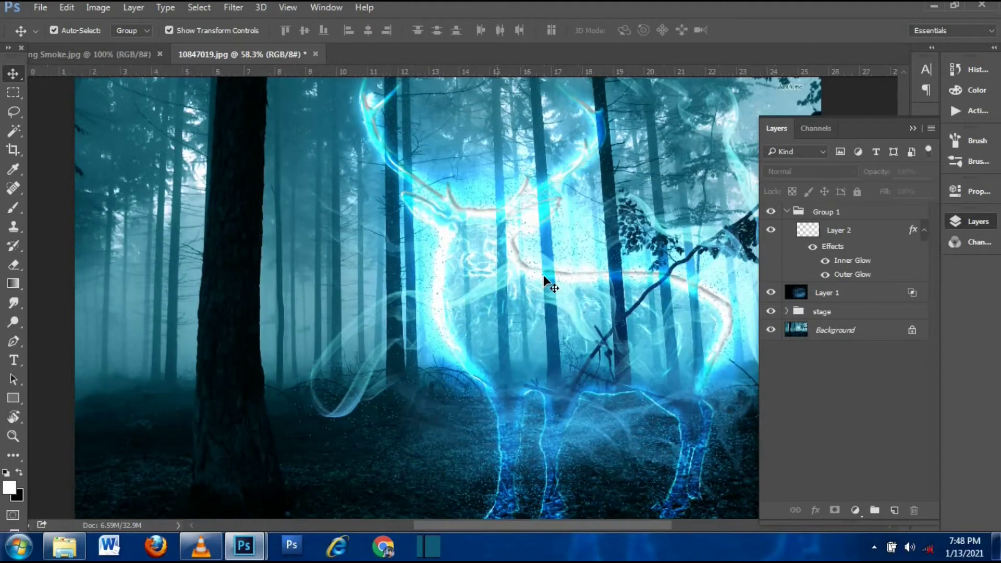
pyautogui.scroll(-2, 542, 287)
pyautogui.scroll(-1, 553, 303)
pyautogui.scroll(-1, 573, 326)
pyautogui.scroll(2, 568, 344)
pyautogui.scroll(1, 563, 353)
pyautogui.scroll(1, 495, 318)
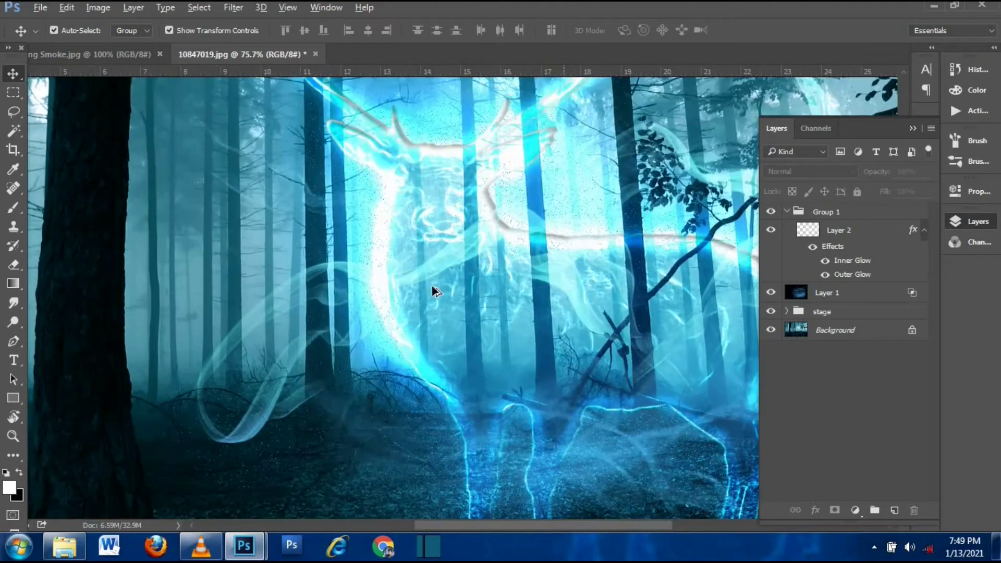
pyautogui.scroll(1, 433, 206)
pyautogui.scroll(-1, 448, 181)
pyautogui.scroll(-2, 448, 177)
pyautogui.scroll(-1, 485, 252)
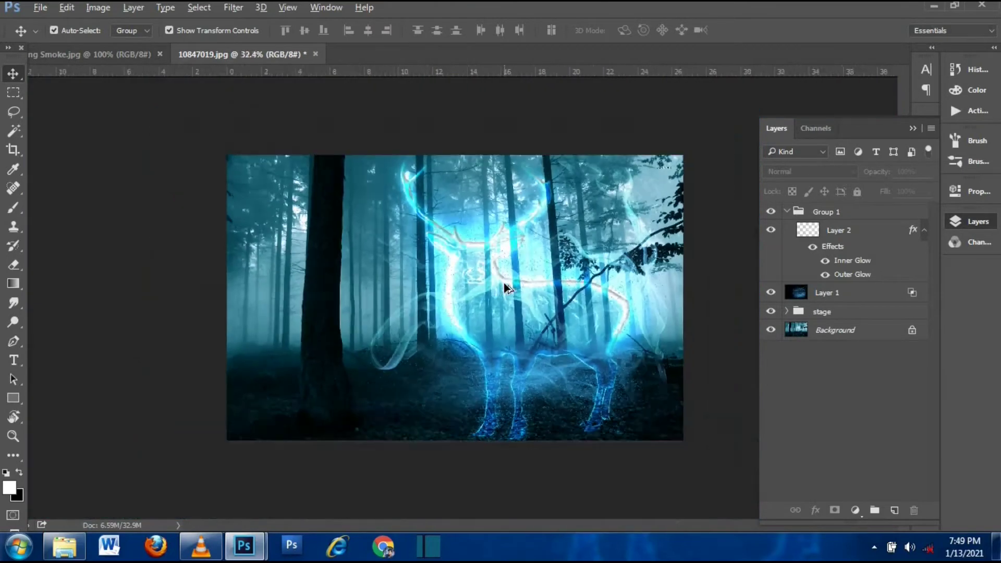